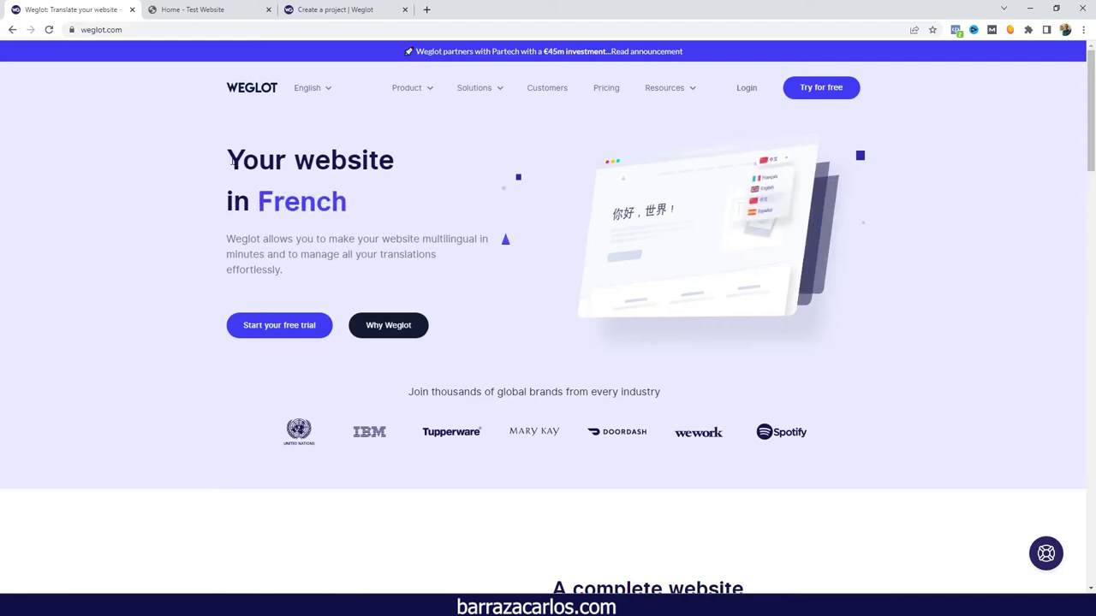
- Switch to the test website and look through its blog post "5 tips for international SEO for business"
{"action": "left_click", "coordinate": [185, 10]}
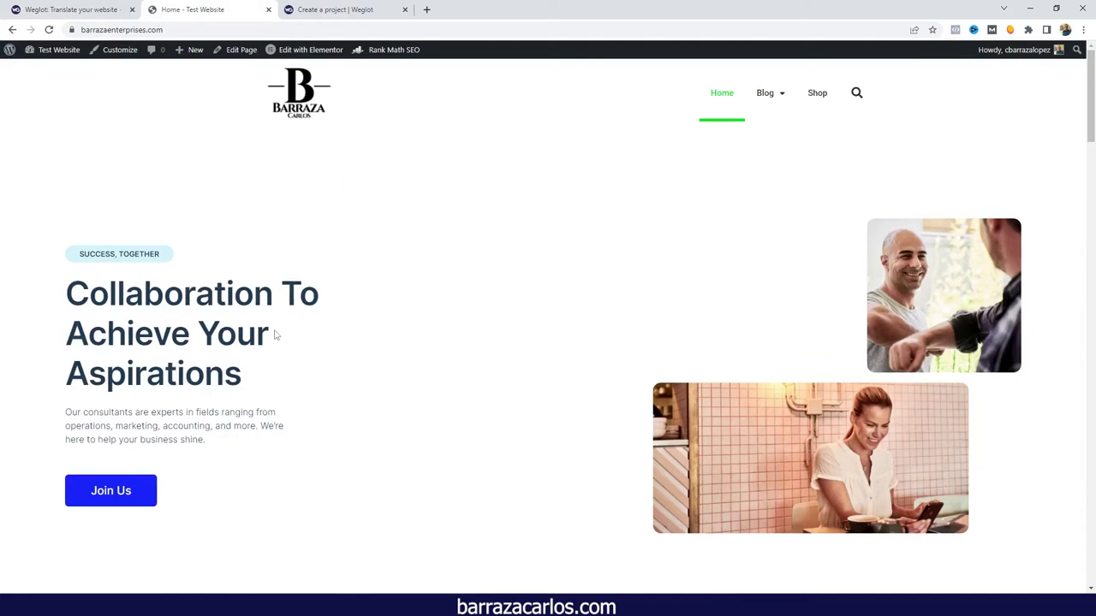
{"action": "mouse_move", "coordinate": [757, 107]}
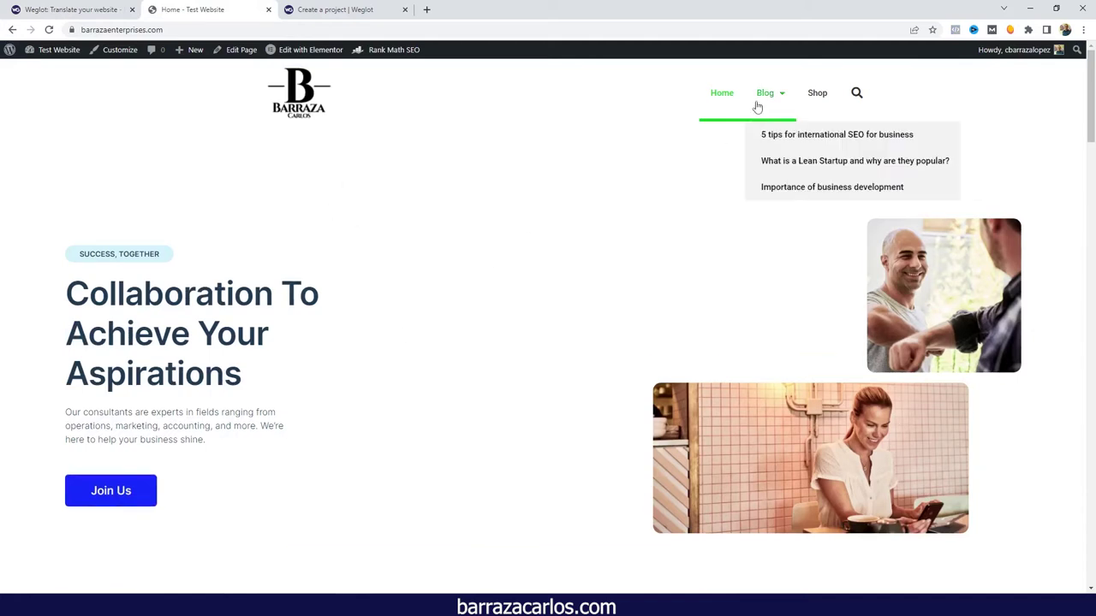
{"action": "left_click", "coordinate": [774, 137]}
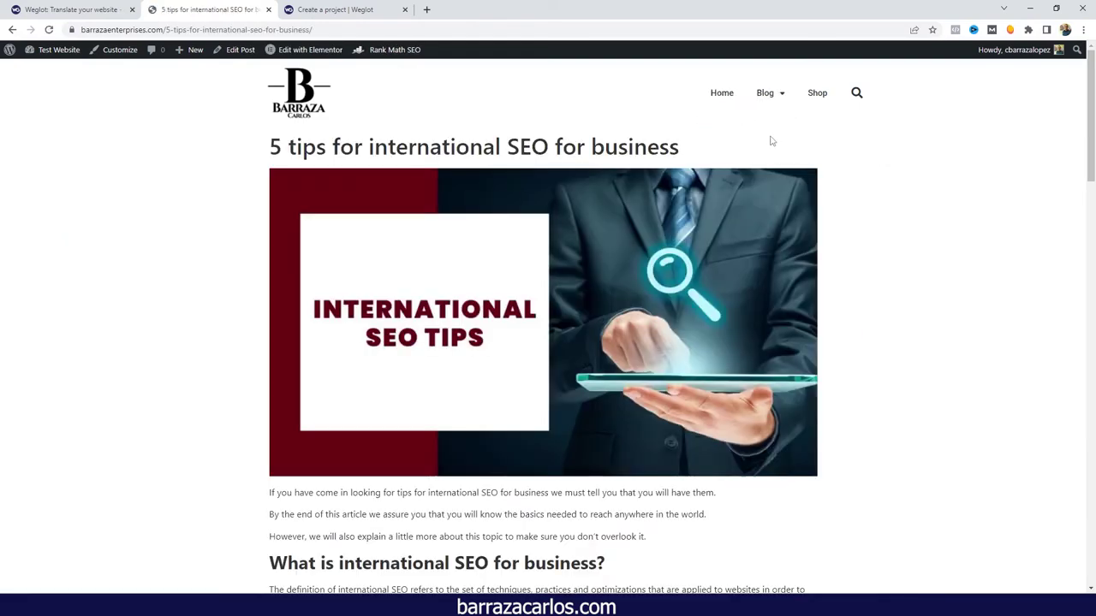
{"action": "scroll", "coordinate": [771, 142], "scroll_direction": "down", "scroll_amount": 3}
{"action": "scroll", "coordinate": [771, 145], "scroll_direction": "down", "scroll_amount": 10}
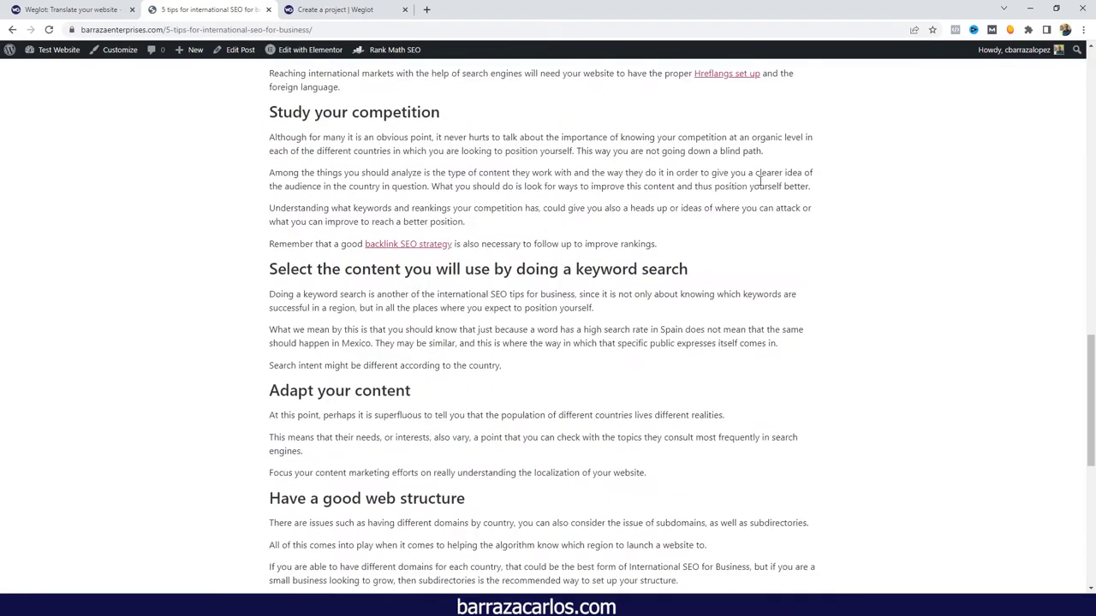
{"action": "scroll", "coordinate": [761, 214], "scroll_direction": "down", "scroll_amount": 3}
{"action": "scroll", "coordinate": [761, 218], "scroll_direction": "up", "scroll_amount": 15}
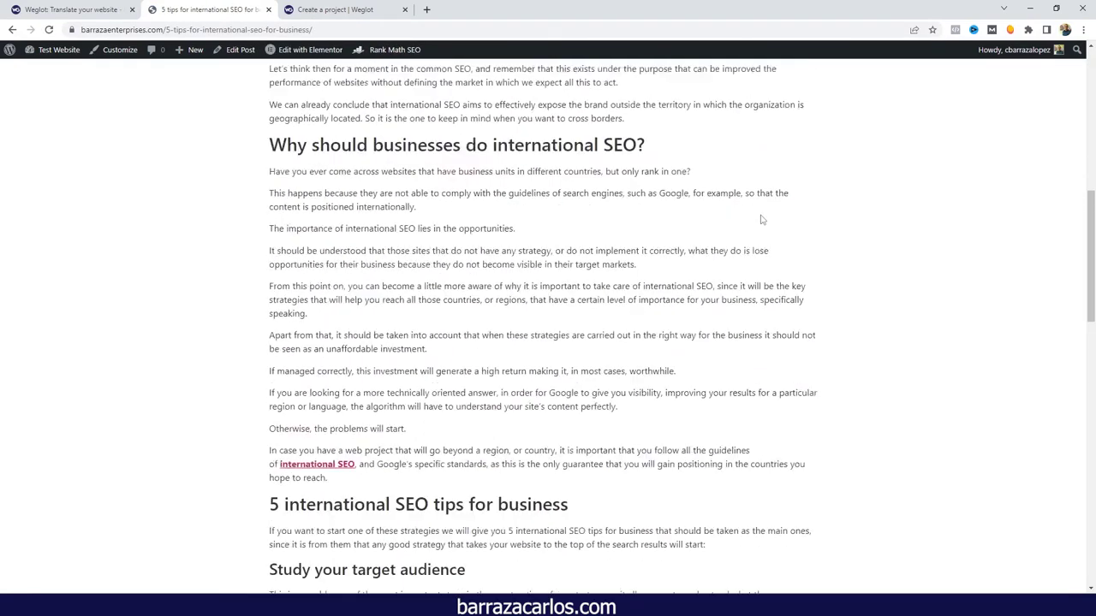
{"action": "scroll", "coordinate": [761, 220], "scroll_direction": "up", "scroll_amount": 1}
- Open the website's shop and view the Abominable Hoodie product page
{"action": "mouse_move", "coordinate": [773, 103]}
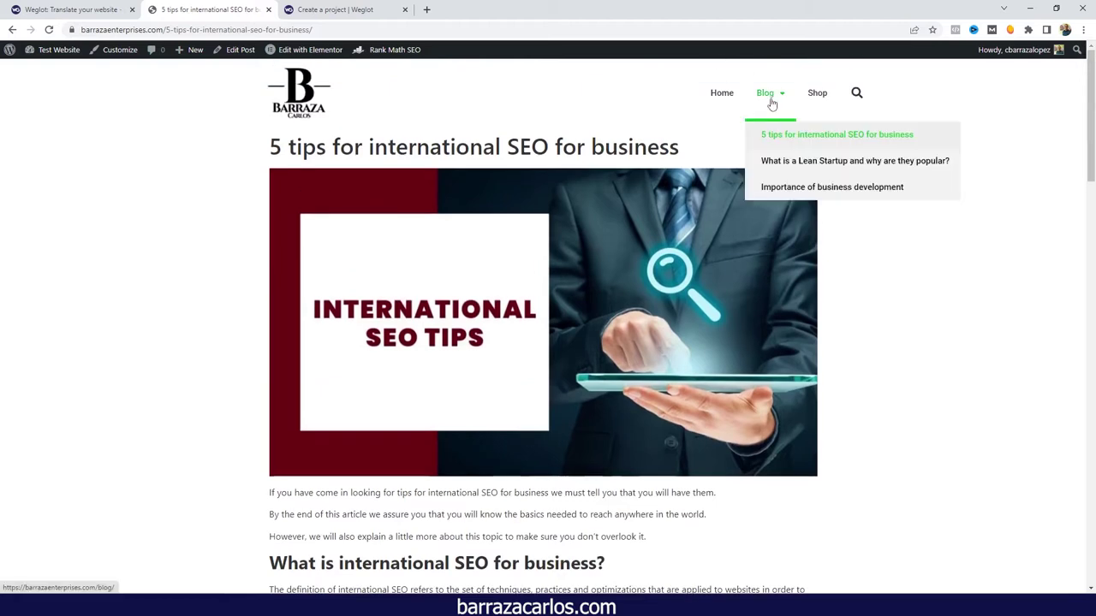
{"action": "left_click", "coordinate": [813, 99]}
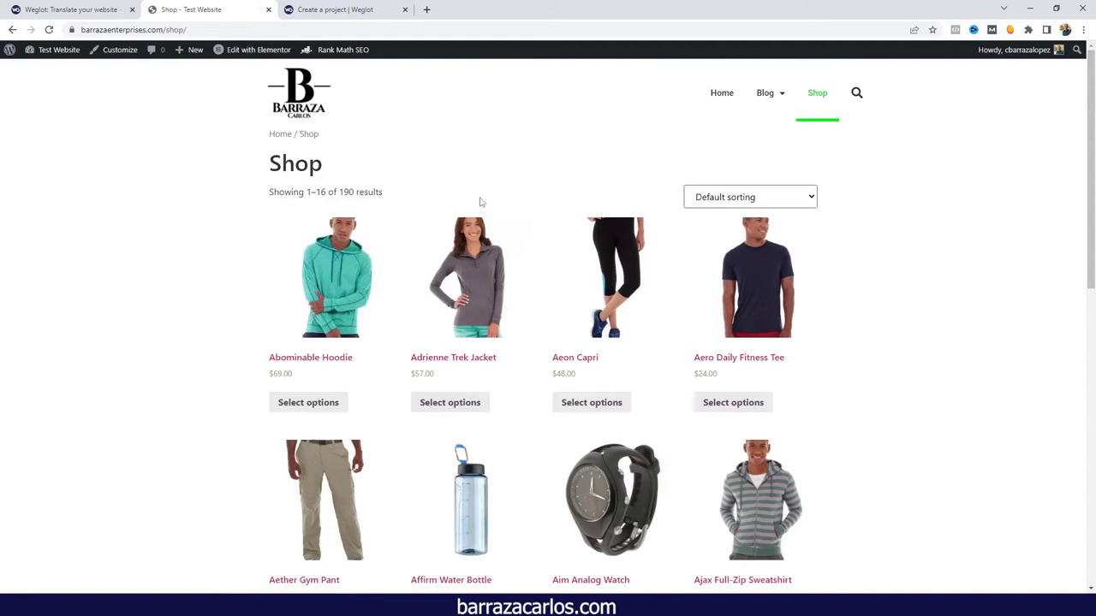
{"action": "left_click_drag", "start_coordinate": [355, 192], "coordinate": [340, 193]}
{"action": "left_click", "coordinate": [339, 310]}
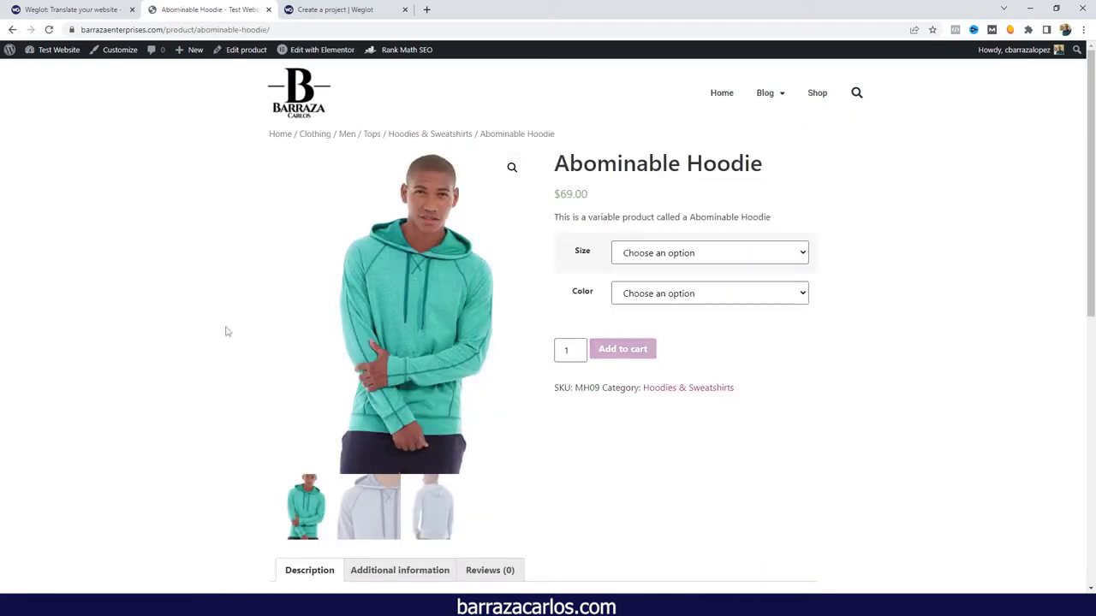
- Examine the hoodie's description and additional information, and view its Hoodies & Sweatshirts category page
{"action": "scroll", "coordinate": [211, 353], "scroll_direction": "down", "scroll_amount": 3}
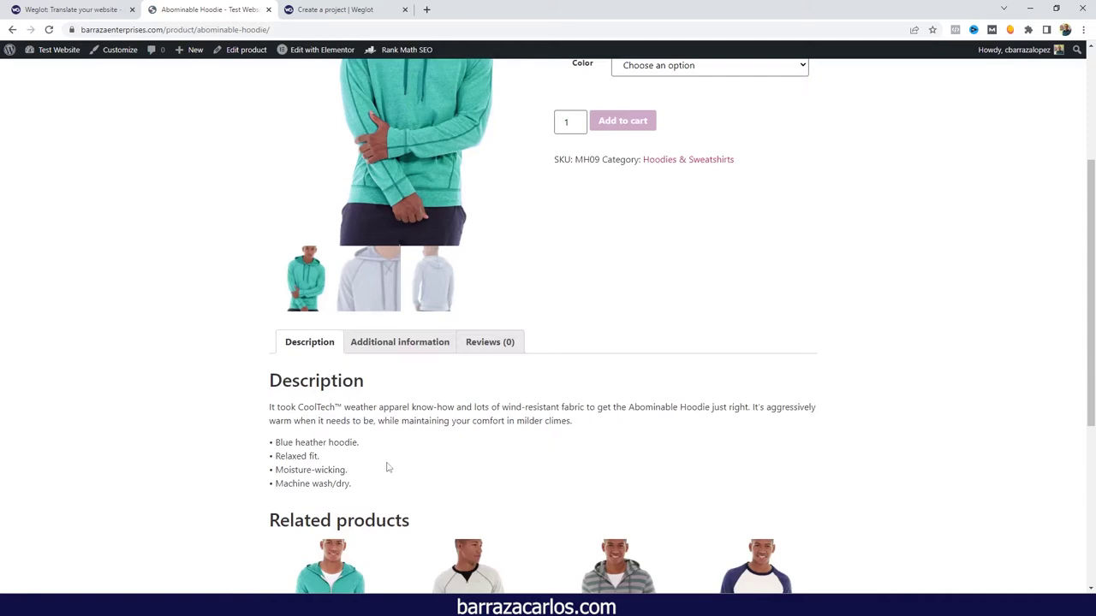
{"action": "left_click_drag", "start_coordinate": [377, 487], "coordinate": [265, 383]}
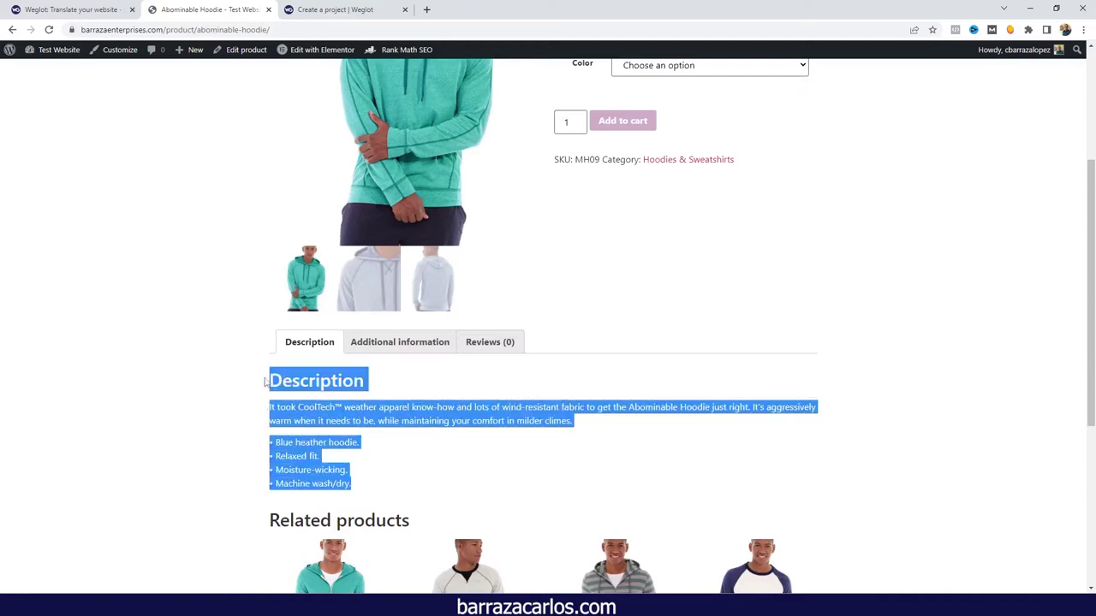
{"action": "left_click", "coordinate": [411, 342]}
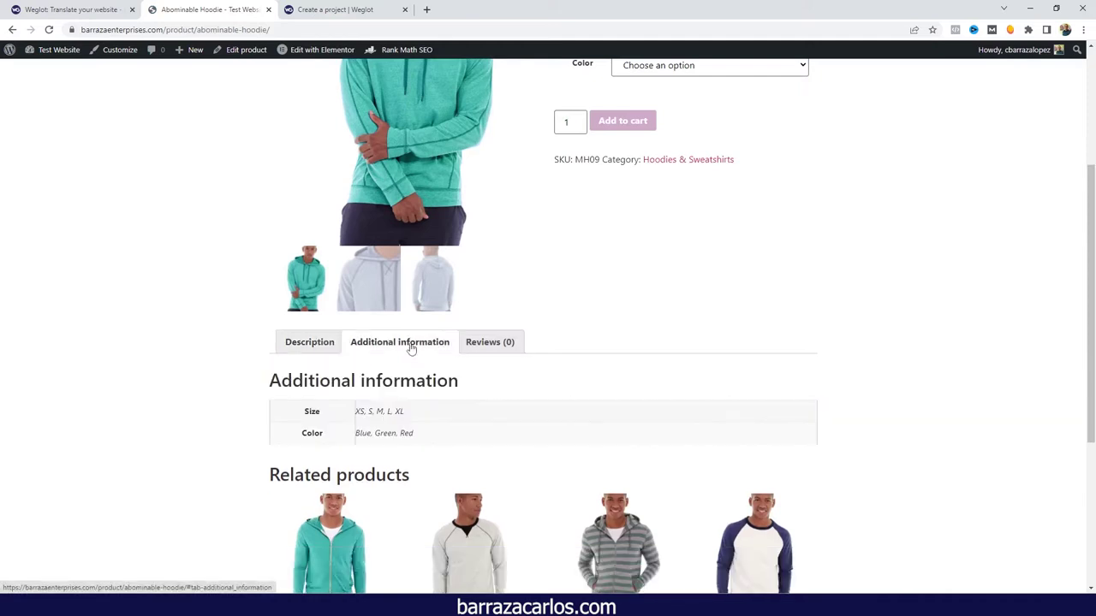
{"action": "scroll", "coordinate": [471, 380], "scroll_direction": "up", "scroll_amount": 3}
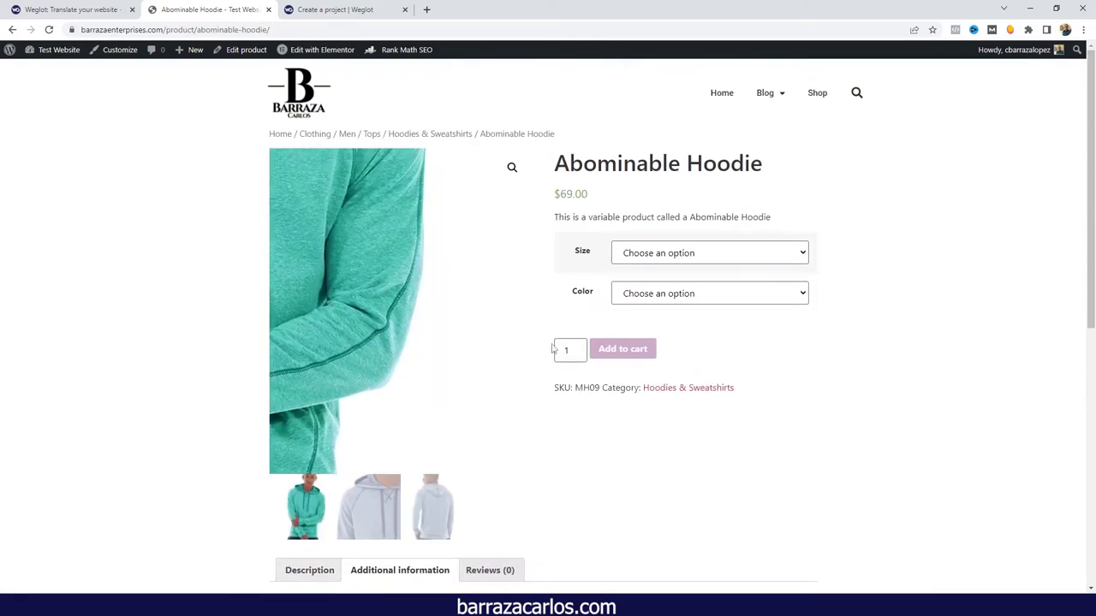
{"action": "left_click", "coordinate": [432, 136]}
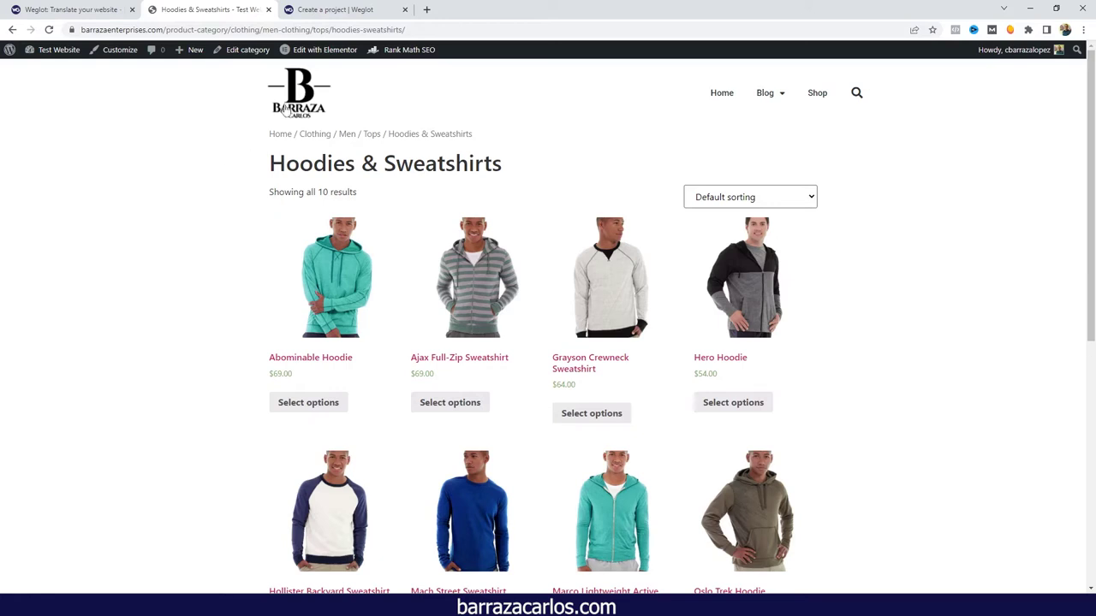
- Go to the website's WordPress dashboard and open the page for adding new plugins
{"action": "mouse_move", "coordinate": [60, 53]}
{"action": "left_click", "coordinate": [43, 70]}
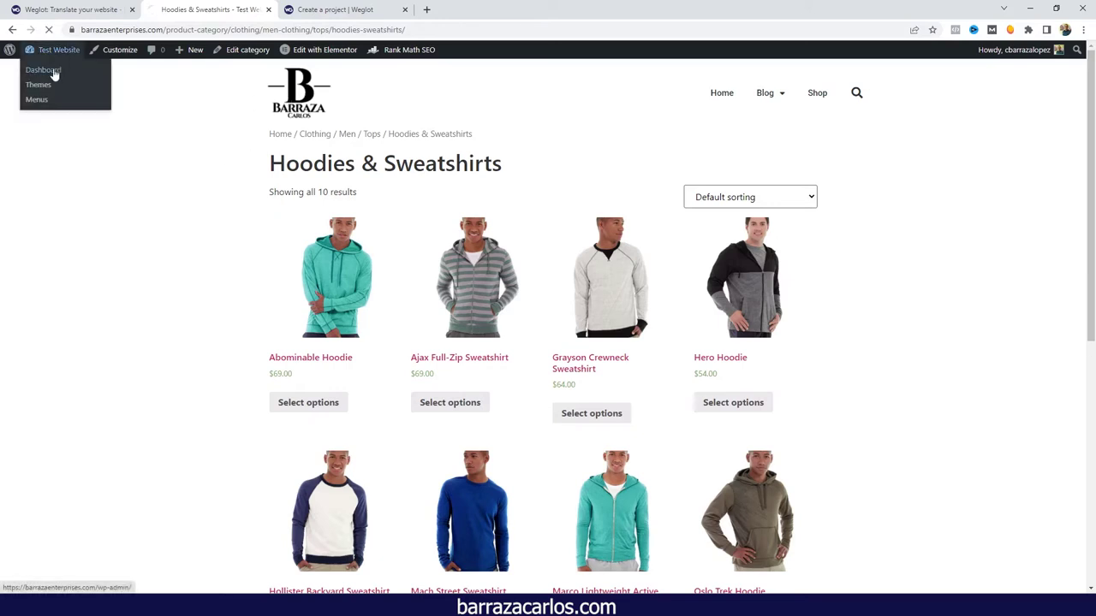
{"action": "mouse_move", "coordinate": [62, 418]}
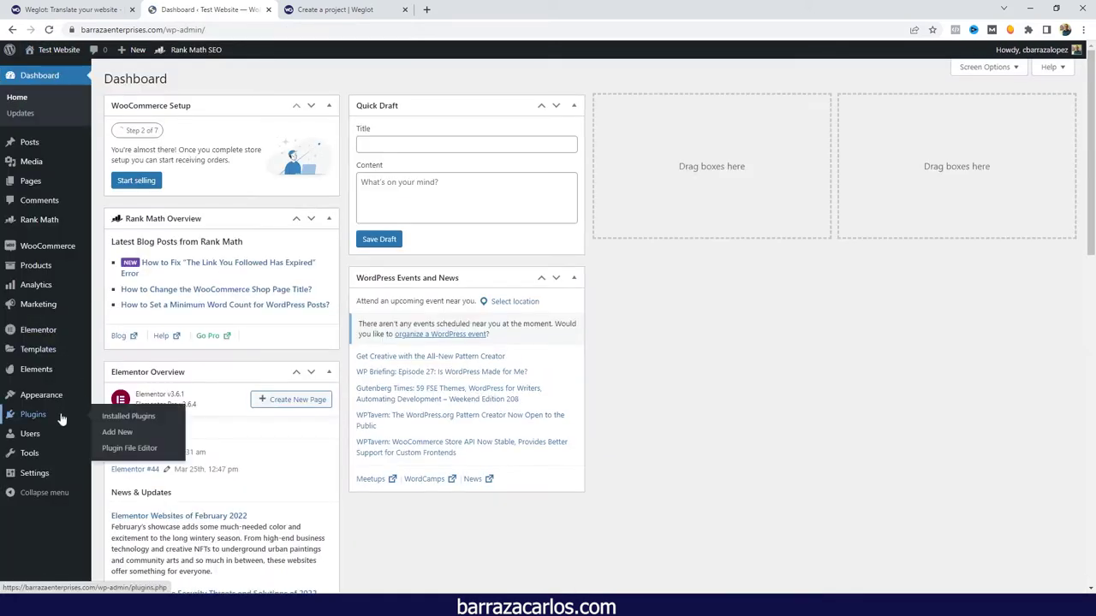
{"action": "left_click", "coordinate": [117, 433]}
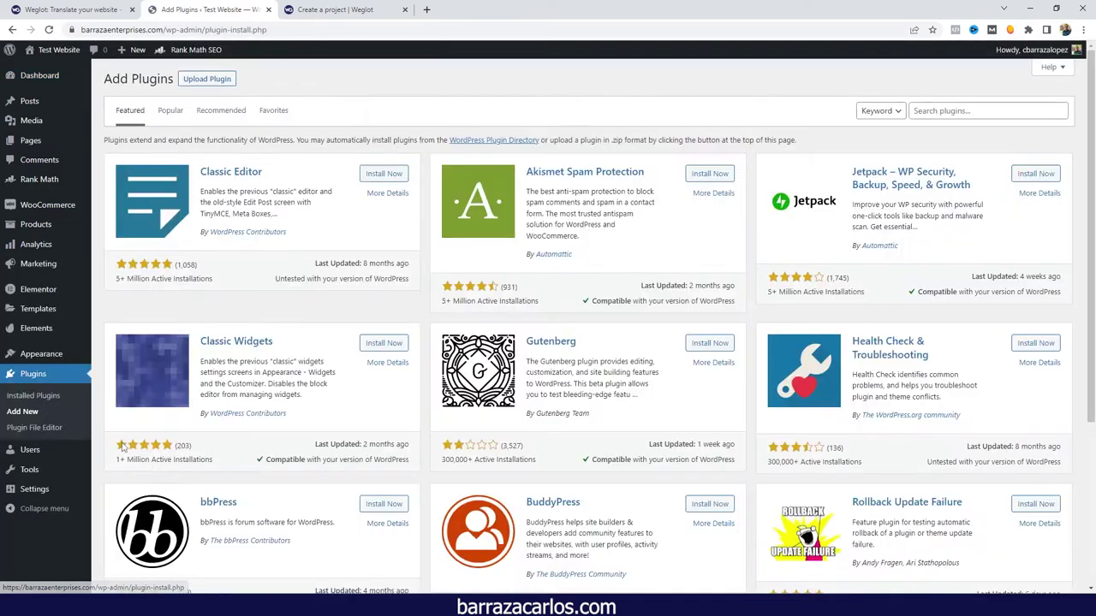
- Search the plugins for "weglot", and install and activate Weglot Translate
{"action": "left_click", "coordinate": [962, 111]}
{"action": "type", "text": "weglot"}
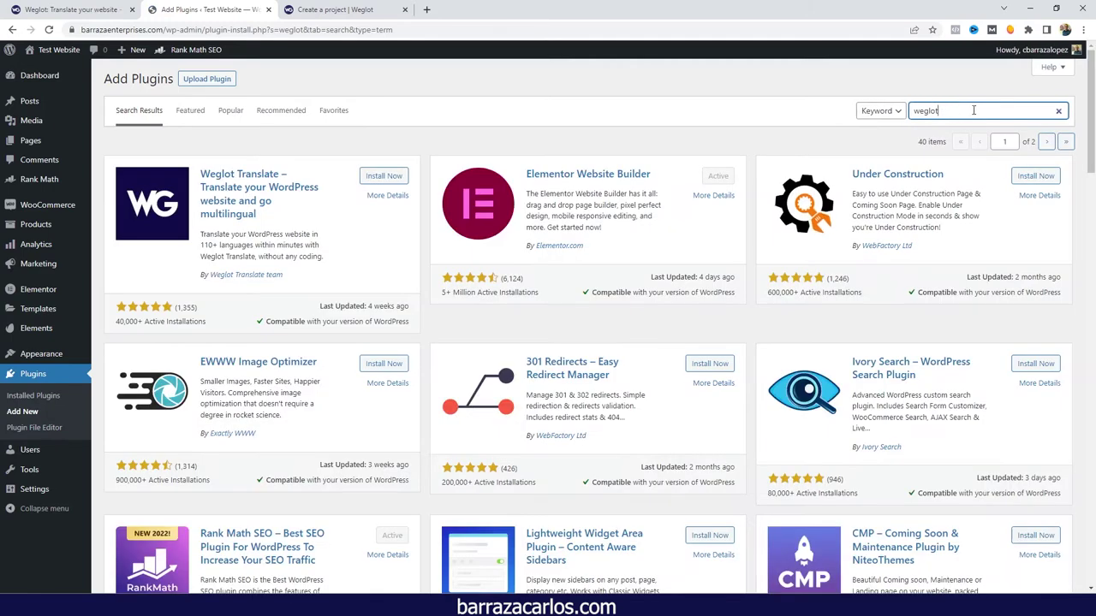
{"action": "left_click", "coordinate": [387, 177]}
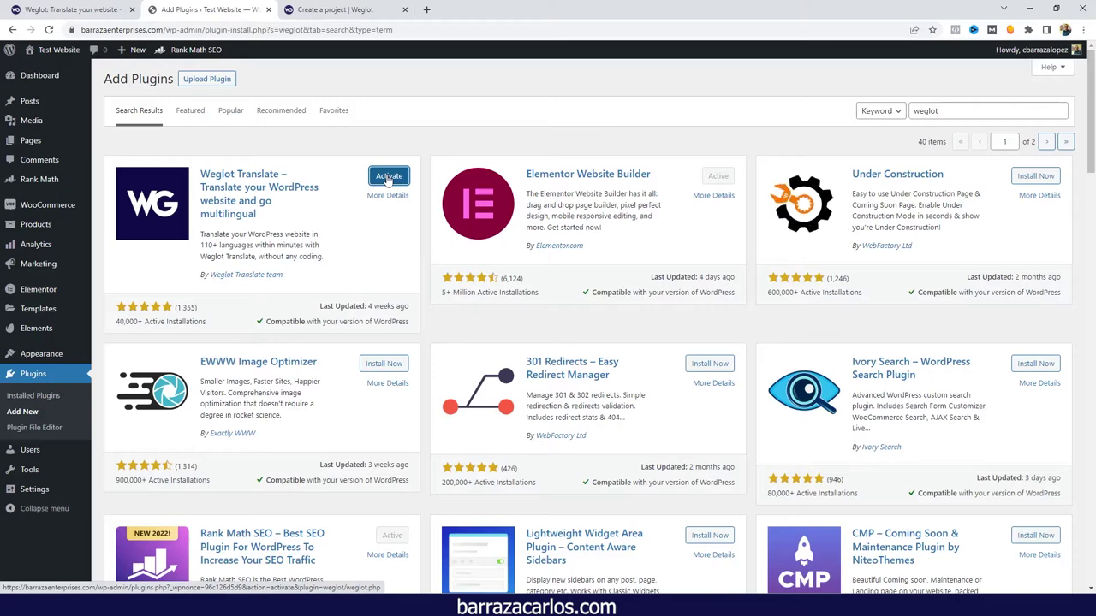
{"action": "left_click", "coordinate": [388, 177]}
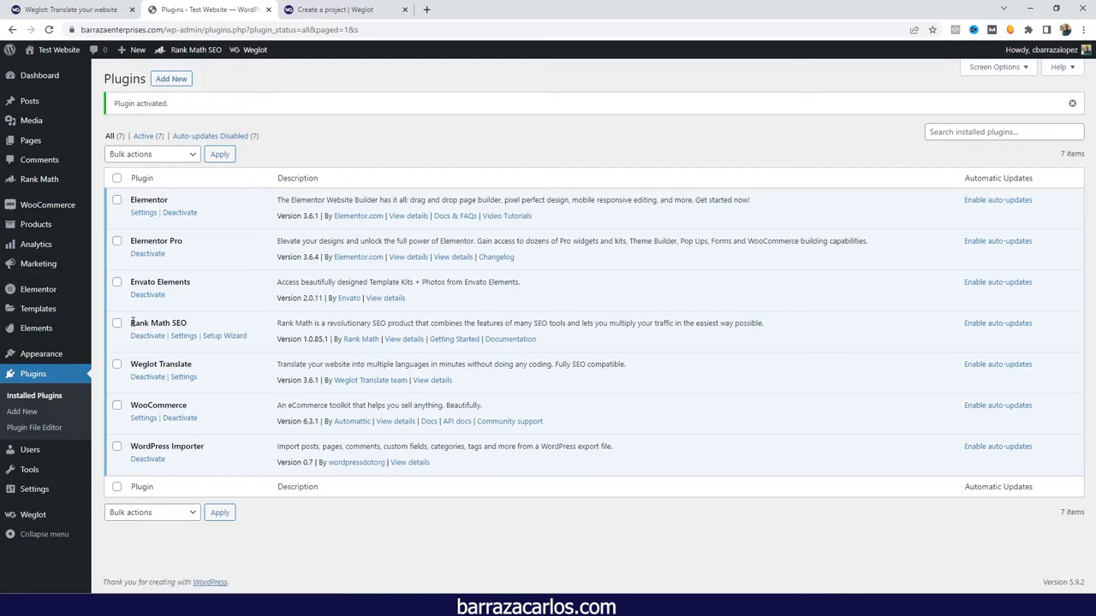
- Open the settings of the Weglot Translate plugin from the installed plugins list
{"action": "left_click_drag", "start_coordinate": [131, 328], "coordinate": [196, 325]}
{"action": "left_click", "coordinate": [217, 325]}
{"action": "left_click", "coordinate": [184, 377]}
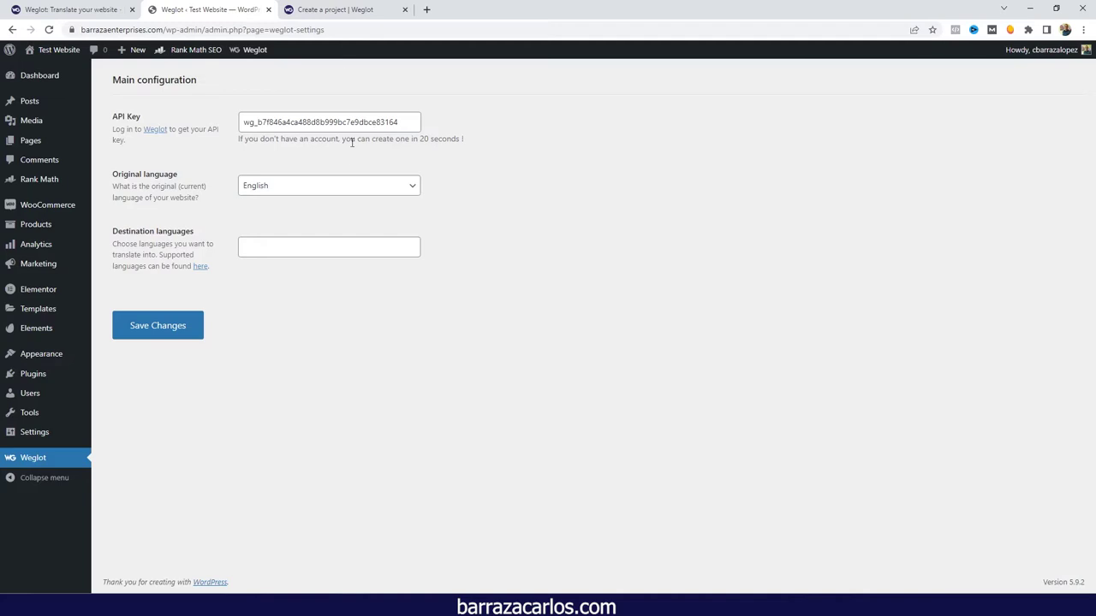
- In the Weglot dashboard, create a project named "Test" with WordPress as the website technology
{"action": "left_click", "coordinate": [338, 7]}
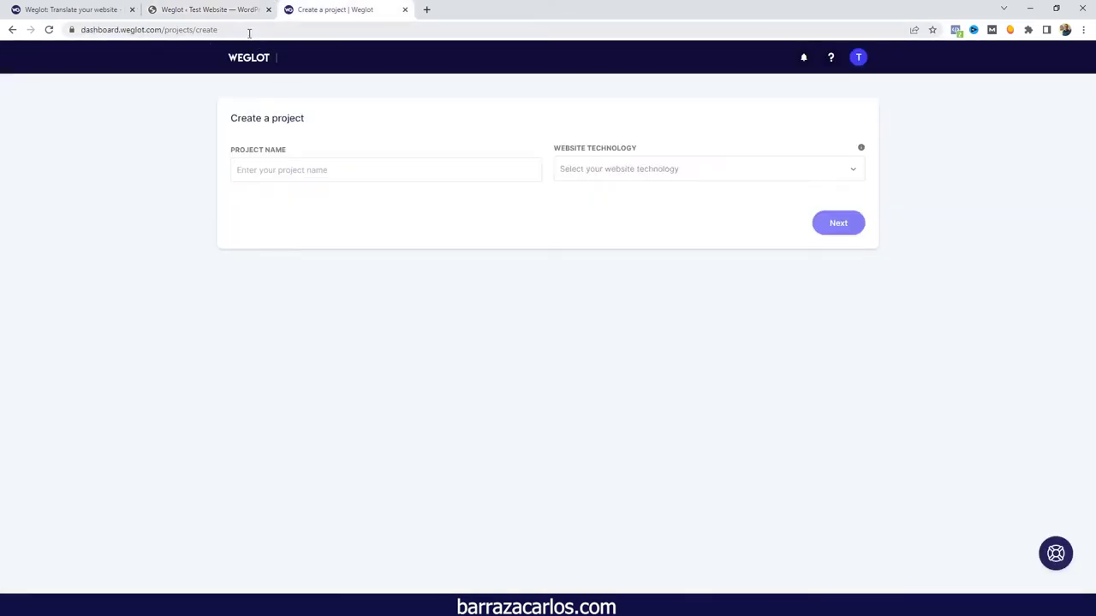
{"action": "left_click", "coordinate": [256, 162]}
{"action": "type", "text": "Test"}
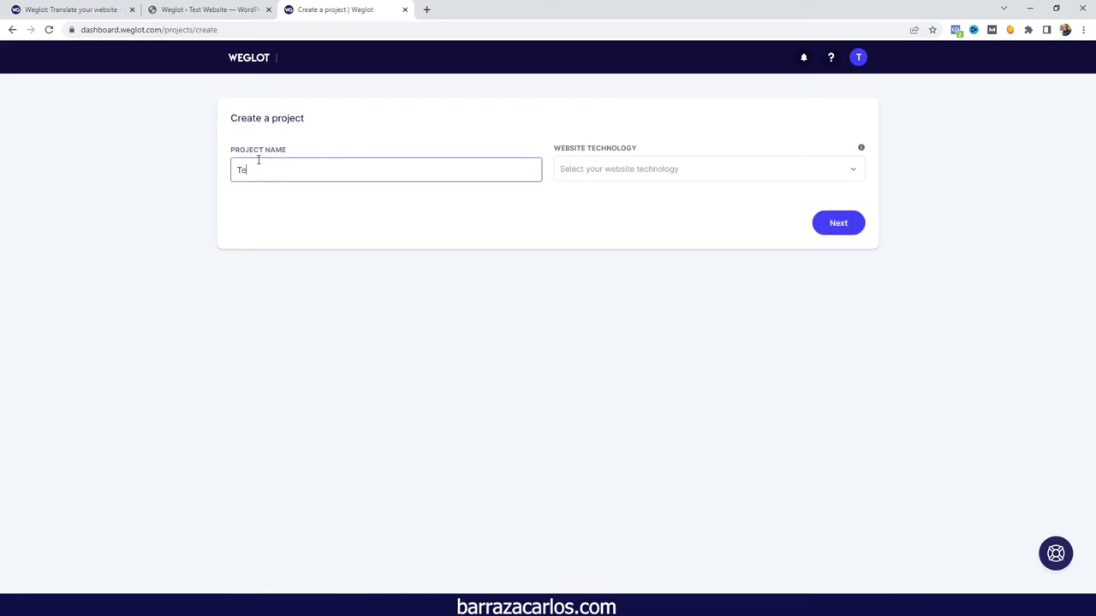
{"action": "left_click", "coordinate": [582, 180]}
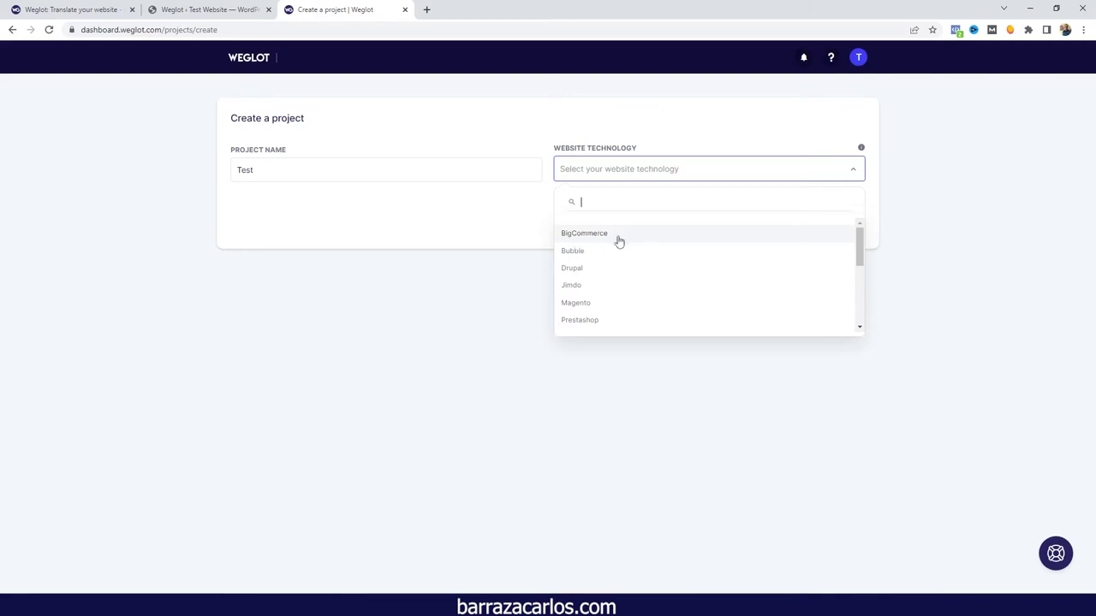
{"action": "scroll", "coordinate": [599, 271], "scroll_direction": "down", "scroll_amount": 2}
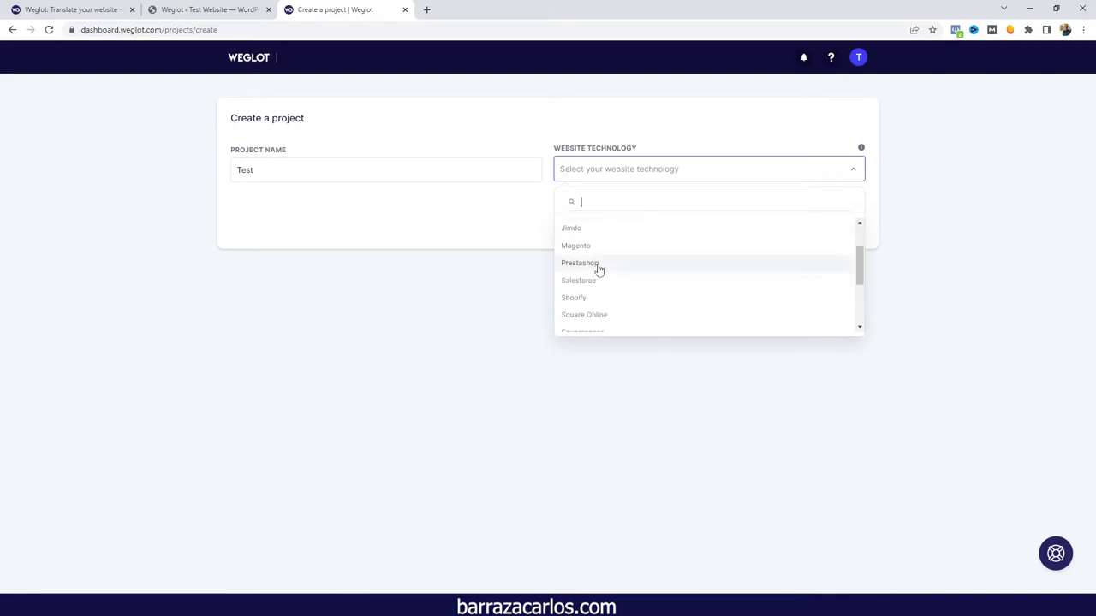
{"action": "scroll", "coordinate": [610, 267], "scroll_direction": "down", "scroll_amount": 2}
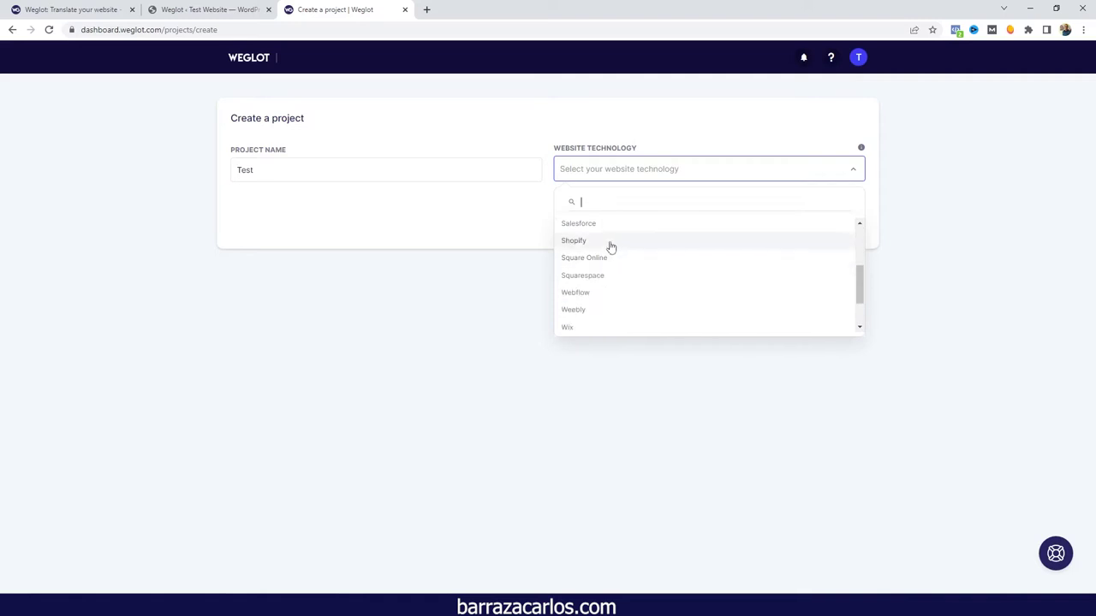
{"action": "scroll", "coordinate": [607, 255], "scroll_direction": "down", "scroll_amount": 2}
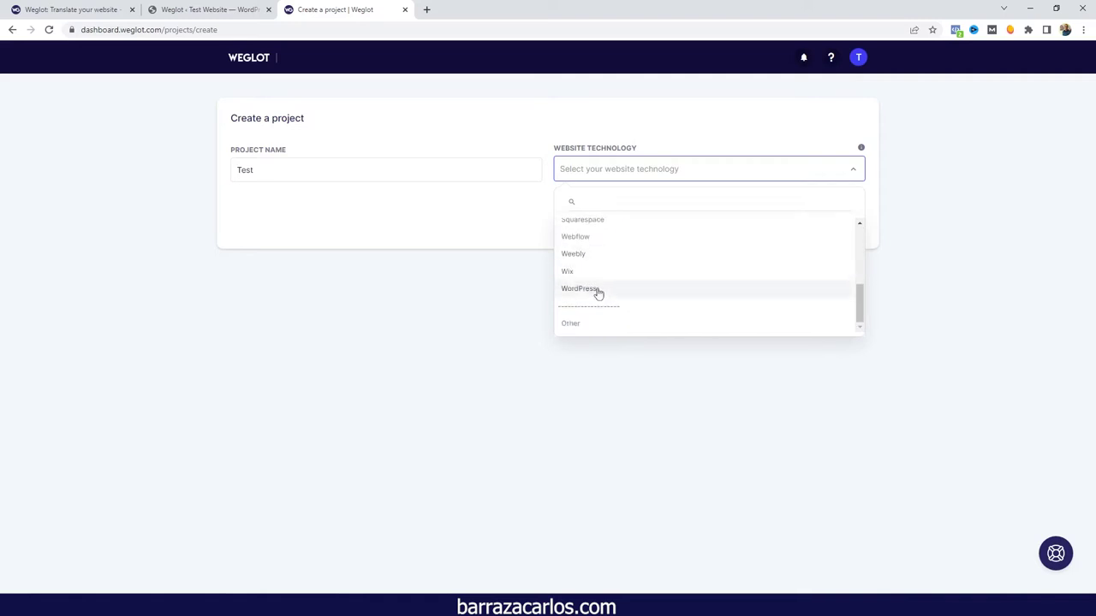
{"action": "left_click", "coordinate": [588, 290]}
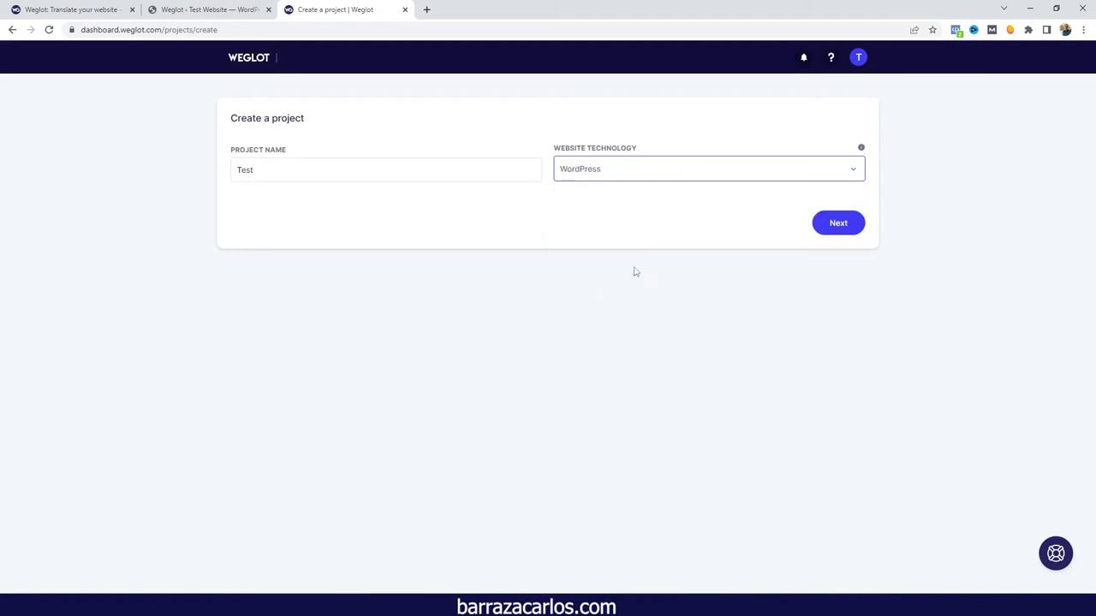
{"action": "left_click", "coordinate": [822, 224]}
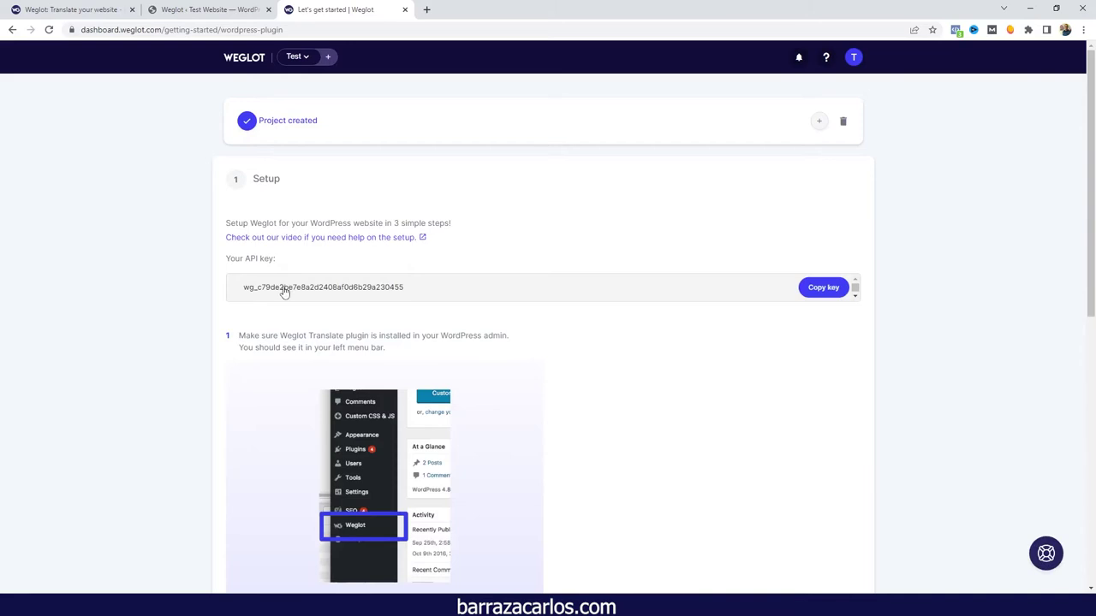
- Copy the new project's API key and paste it over the existing API key in the WordPress Weglot settings
{"action": "left_click", "coordinate": [822, 287]}
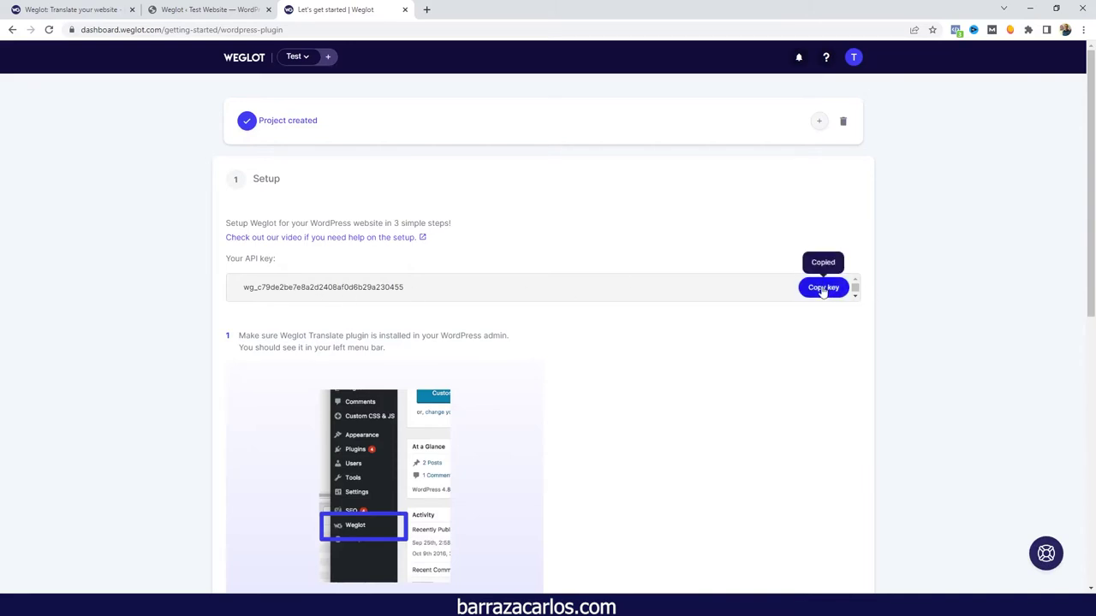
{"action": "left_click", "coordinate": [218, 9]}
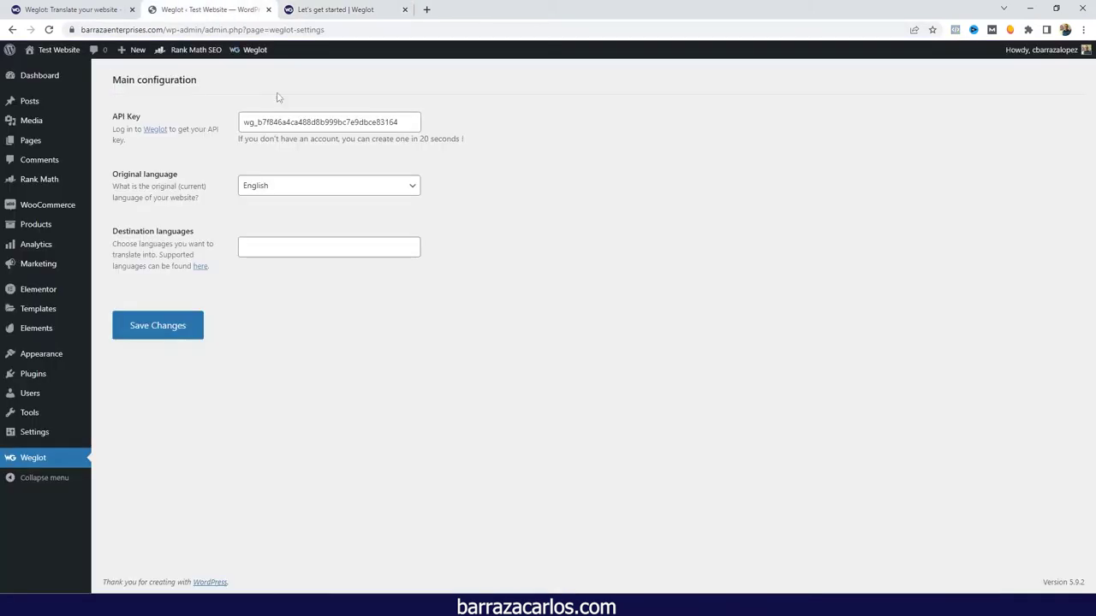
{"action": "double_click", "coordinate": [338, 114]}
{"action": "key", "text": "ctrl+v"}
- Look through the available original languages in the Weglot settings, keeping English selected
{"action": "left_click", "coordinate": [283, 198]}
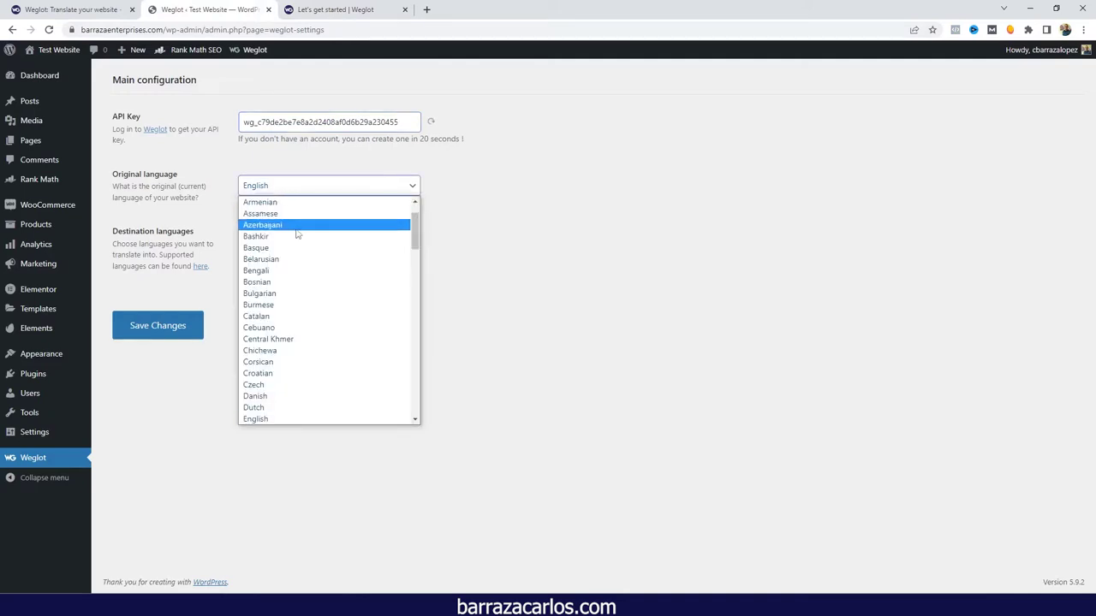
{"action": "scroll", "coordinate": [299, 235], "scroll_direction": "down", "scroll_amount": 5}
{"action": "scroll", "coordinate": [295, 235], "scroll_direction": "down", "scroll_amount": 5}
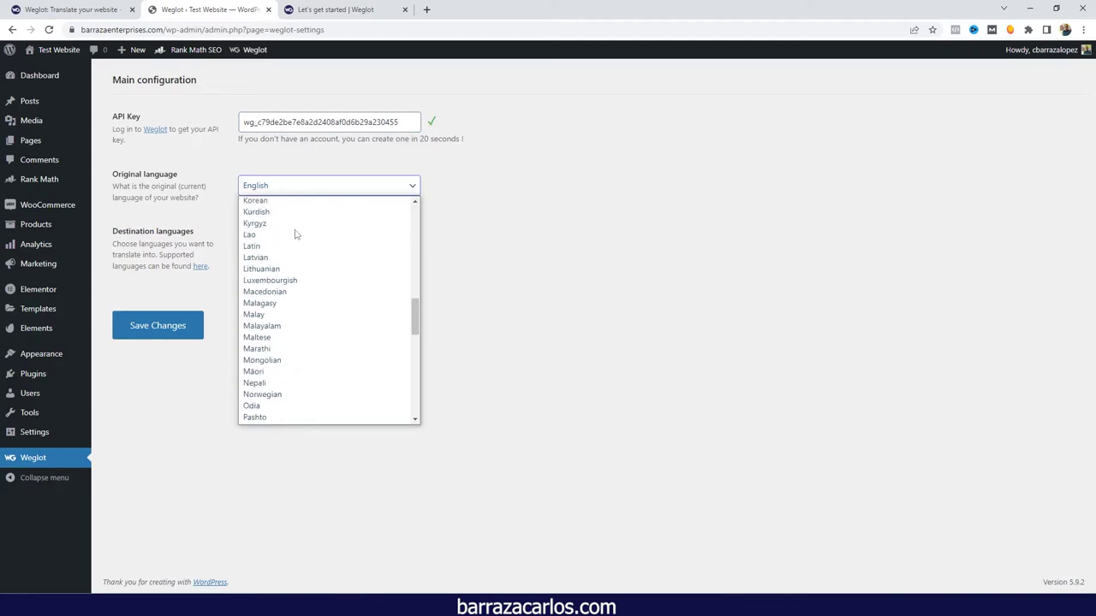
{"action": "scroll", "coordinate": [274, 308], "scroll_direction": "down", "scroll_amount": 5}
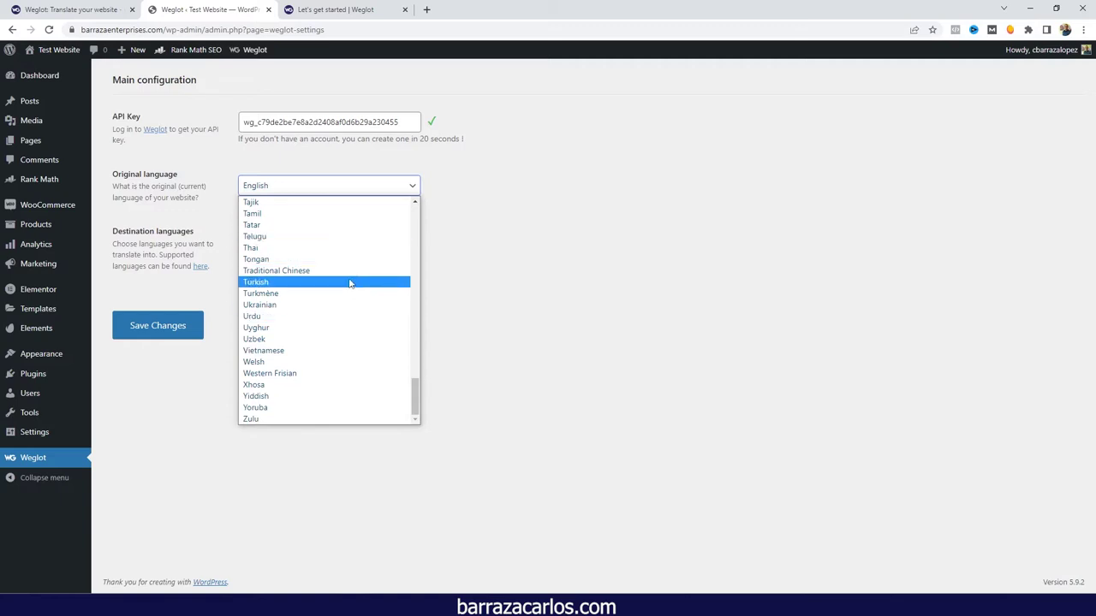
{"action": "left_click", "coordinate": [472, 228]}
- Add Spanish (Español) as a destination language in the Weglot settings
{"action": "left_click", "coordinate": [285, 246]}
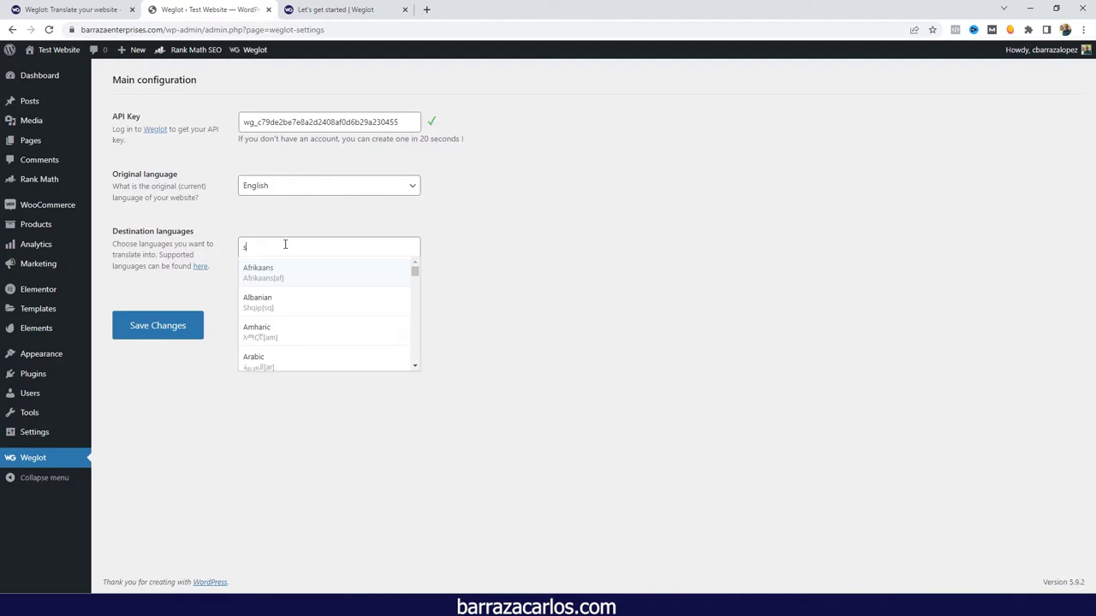
{"action": "type", "text": "pa"}
{"action": "left_click", "coordinate": [335, 287]}
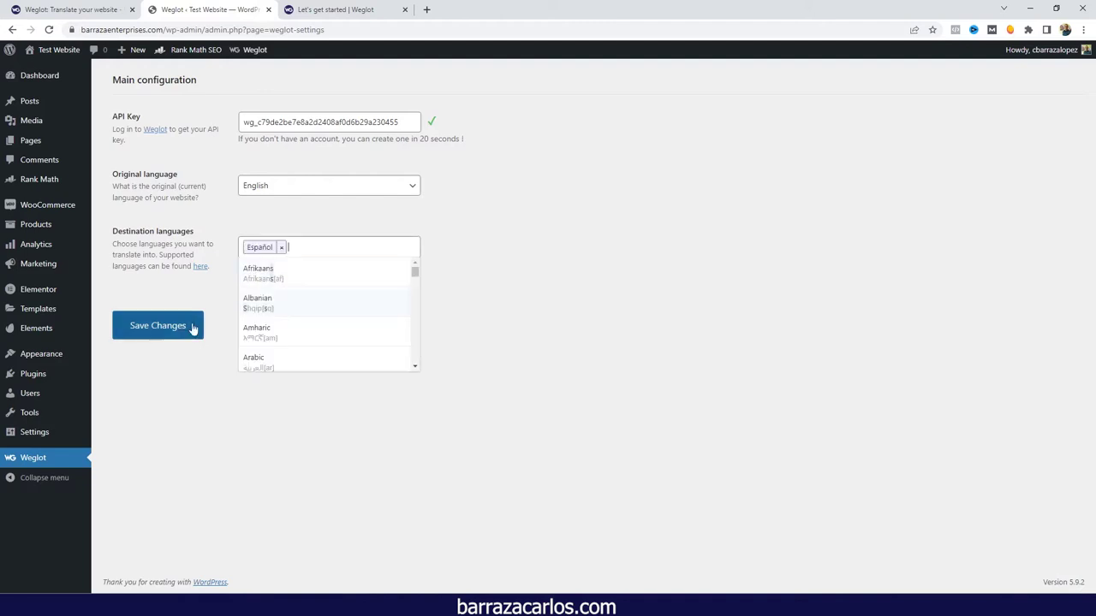
- Save the main Weglot configuration with English as original and Español as destination language
{"action": "left_click", "coordinate": [151, 333]}
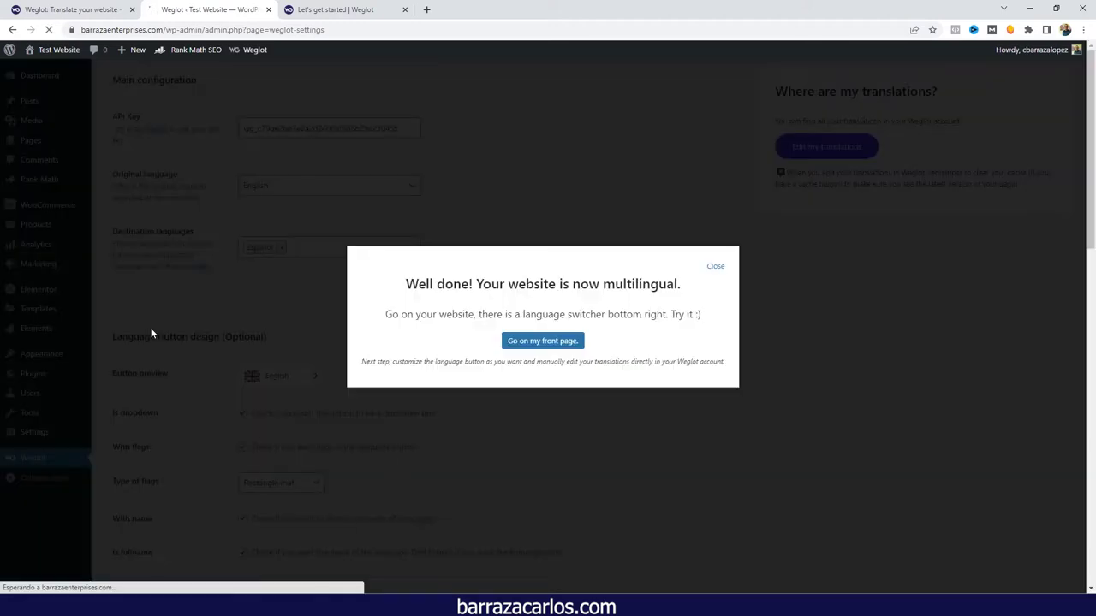
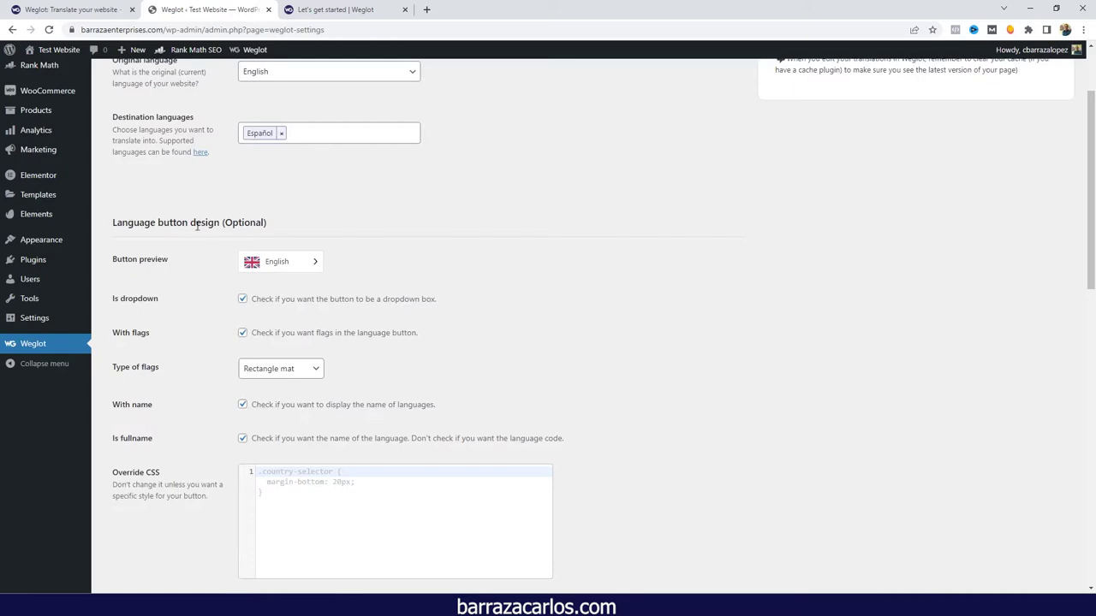
- Try the language button without its dropdown and without flags, switching each option back on
{"action": "left_click", "coordinate": [243, 299]}
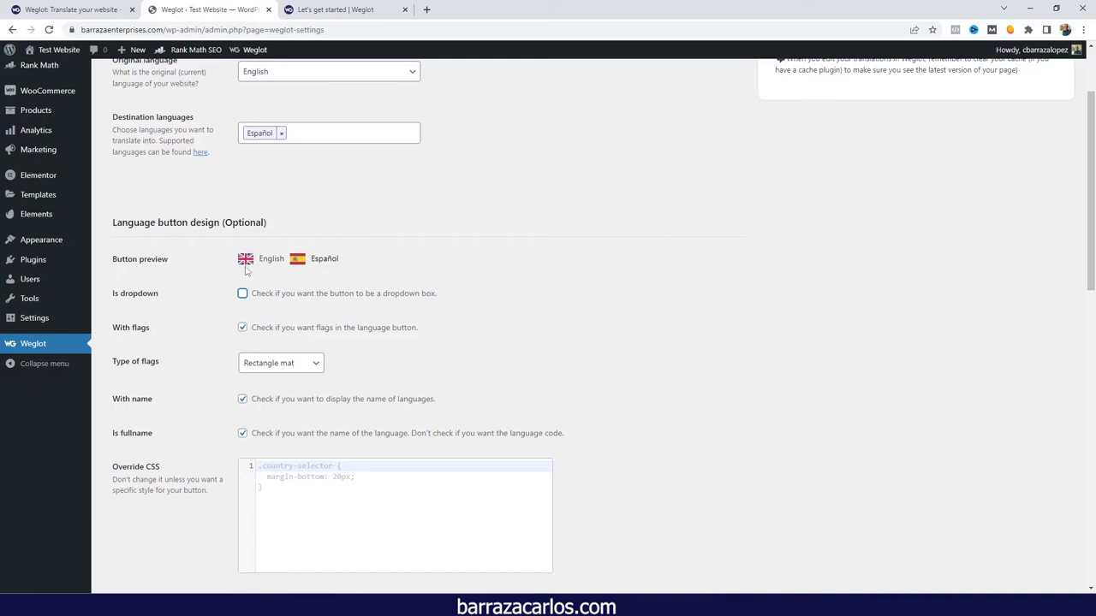
{"action": "left_click", "coordinate": [241, 294]}
{"action": "left_click", "coordinate": [242, 334]}
{"action": "left_click", "coordinate": [243, 334]}
- Try other flag types for the language button and return to Rectangle mat
{"action": "left_click", "coordinate": [253, 368]}
{"action": "left_click", "coordinate": [255, 407]}
{"action": "left_click", "coordinate": [248, 376]}
{"action": "left_click", "coordinate": [256, 418]}
{"action": "left_click", "coordinate": [250, 373]}
{"action": "left_click", "coordinate": [250, 385]}
- Try the language button without language names and without full names, re-enabling both options
{"action": "left_click", "coordinate": [242, 407]}
{"action": "left_click", "coordinate": [241, 407]}
{"action": "left_click", "coordinate": [242, 438]}
{"action": "left_click", "coordinate": [242, 439]}
- Open the WordPress menu editor in a new tab from the Weglot settings and add the Weglot Switcher to the Primary menu
{"action": "scroll", "coordinate": [340, 345], "scroll_direction": "down", "scroll_amount": 3}
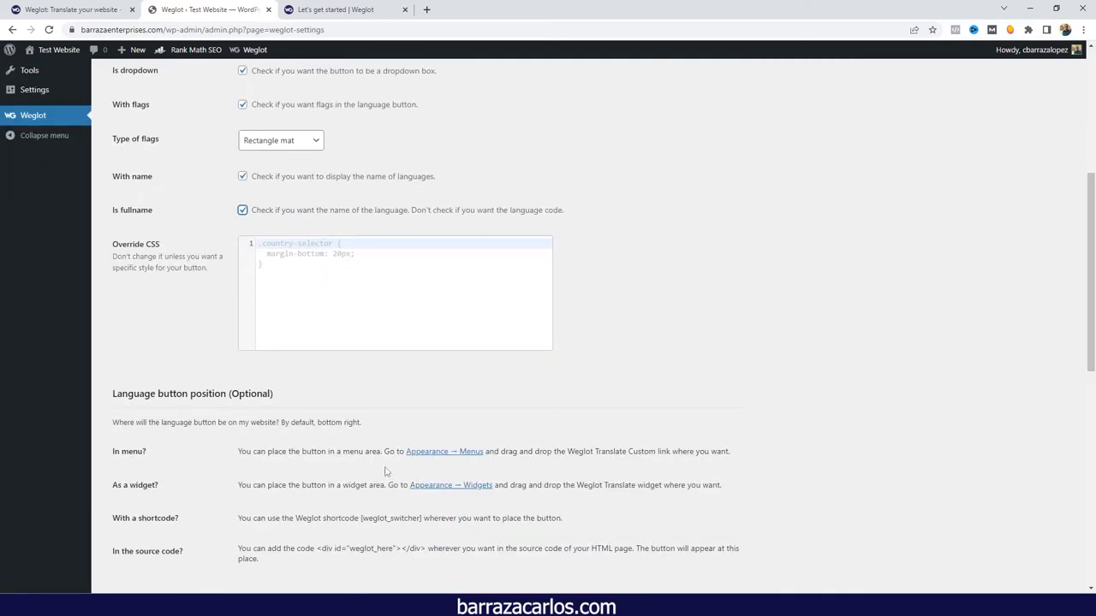
{"action": "scroll", "coordinate": [368, 411], "scroll_direction": "down", "scroll_amount": 3}
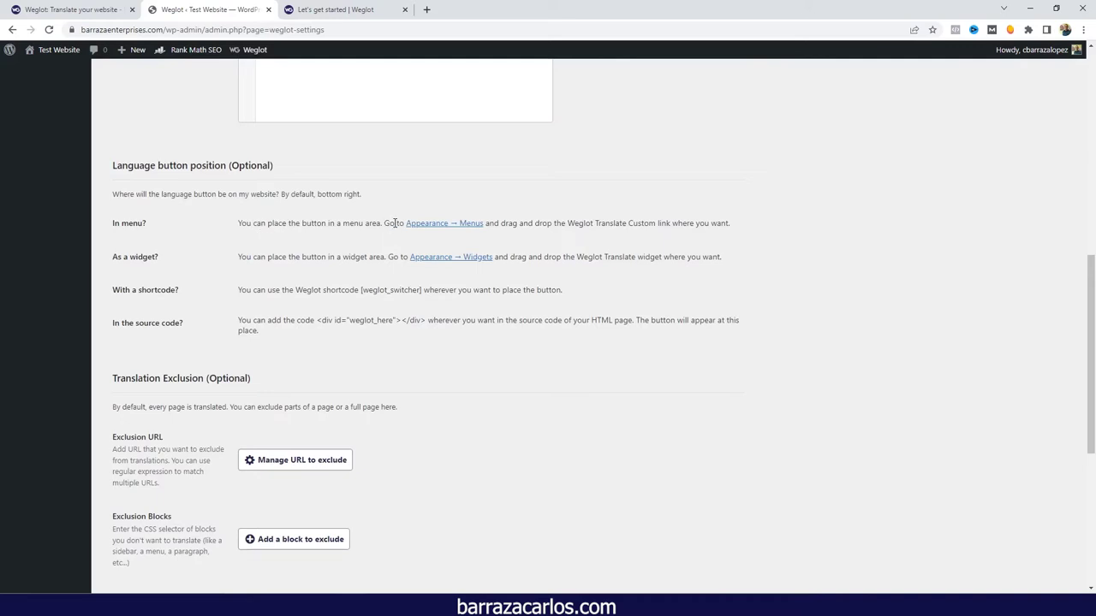
{"action": "right_click", "coordinate": [451, 228]}
{"action": "left_click", "coordinate": [455, 232]}
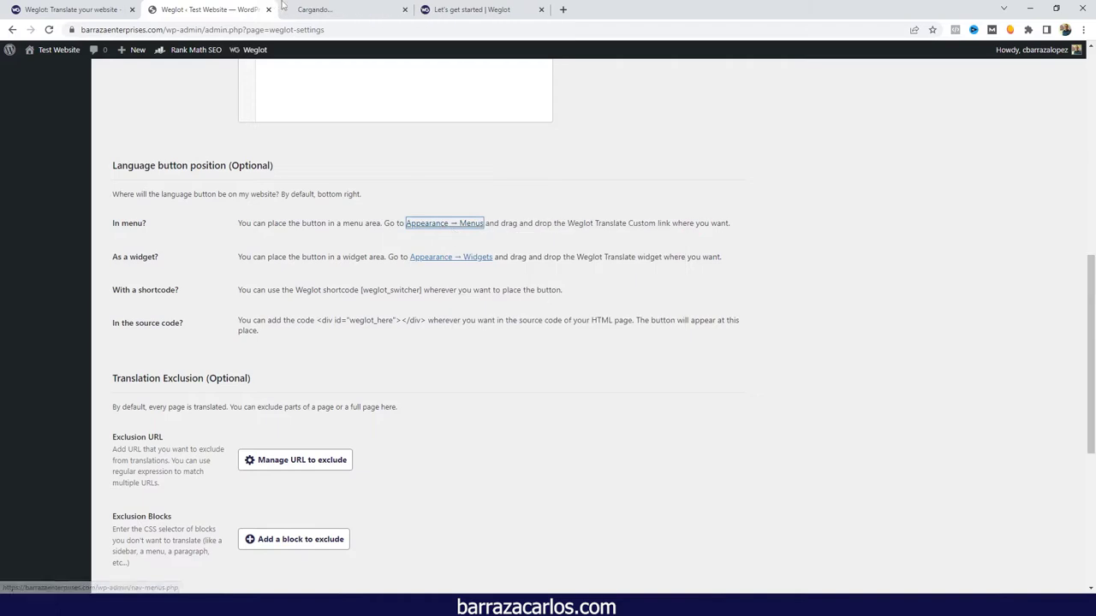
{"action": "left_click", "coordinate": [288, 7]}
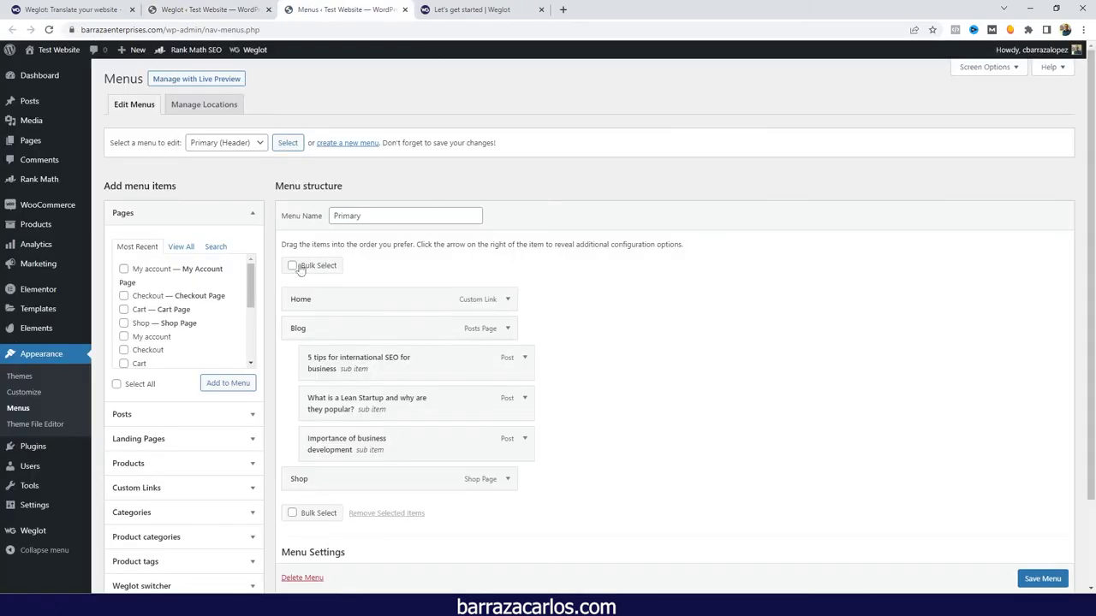
{"action": "scroll", "coordinate": [222, 340], "scroll_direction": "down", "scroll_amount": 2}
{"action": "scroll", "coordinate": [268, 419], "scroll_direction": "down", "scroll_amount": 2}
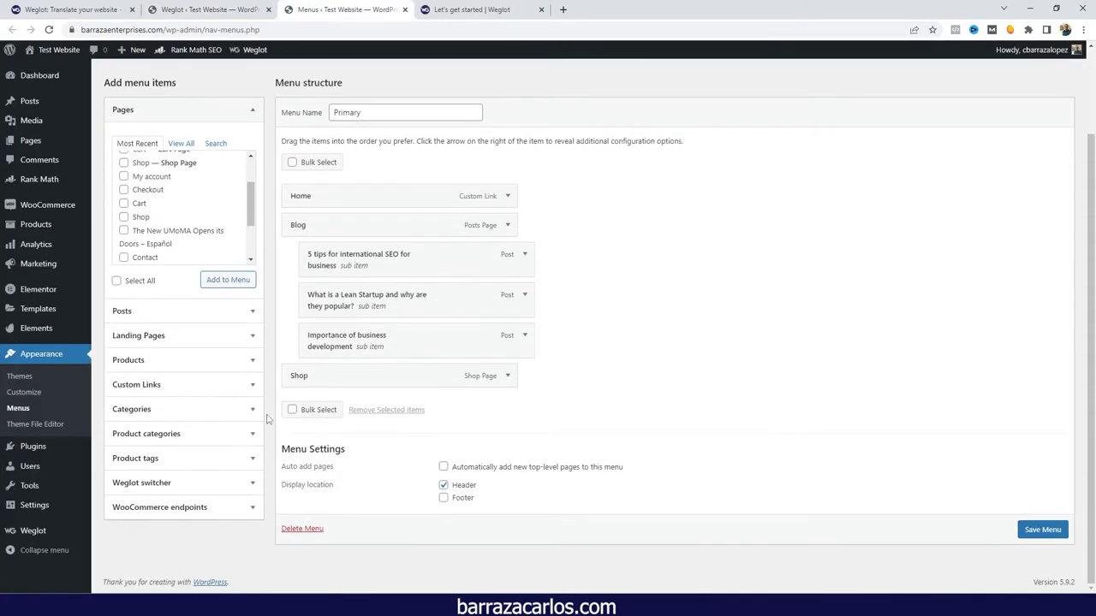
{"action": "left_click", "coordinate": [210, 487]}
{"action": "left_click", "coordinate": [155, 352]}
{"action": "left_click", "coordinate": [228, 379]}
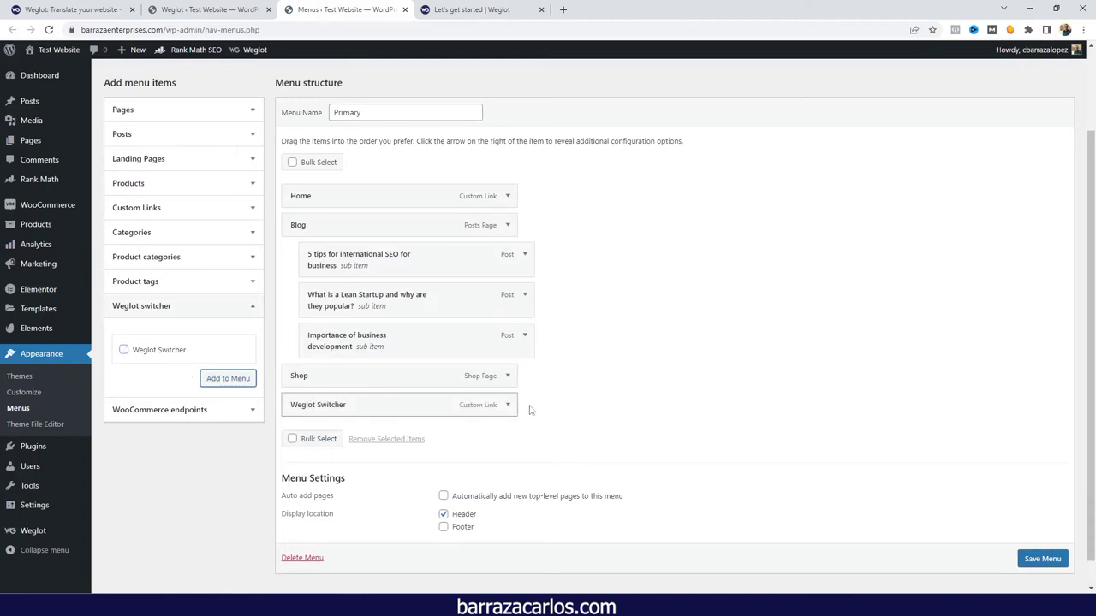
- Open the website's front page in a new tab to check the header menu and language button
{"action": "right_click", "coordinate": [53, 69]}
{"action": "left_click", "coordinate": [69, 76]}
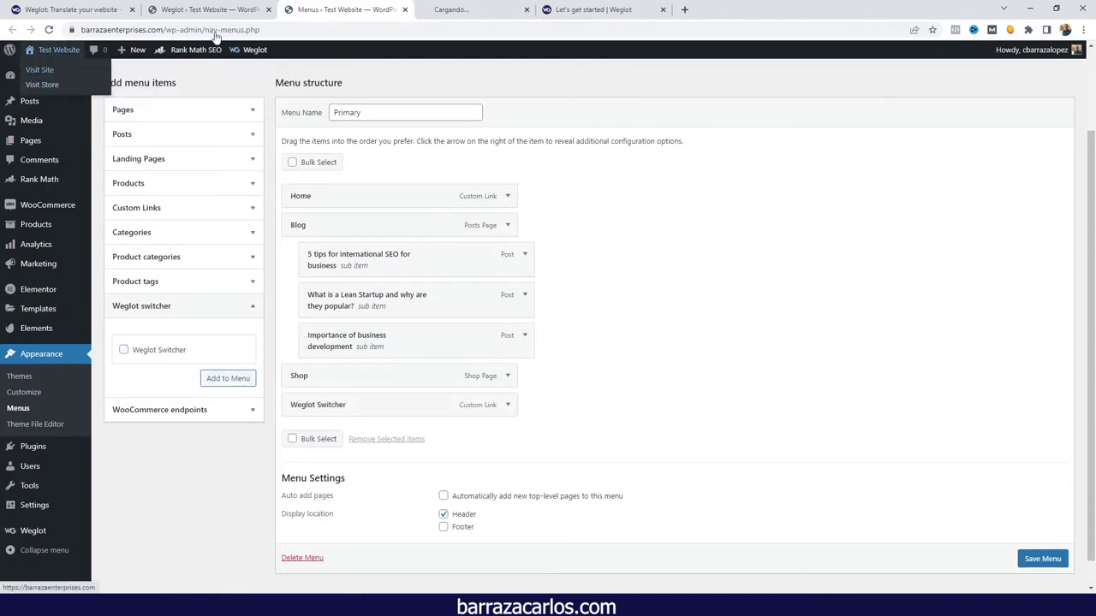
{"action": "left_click", "coordinate": [499, 8]}
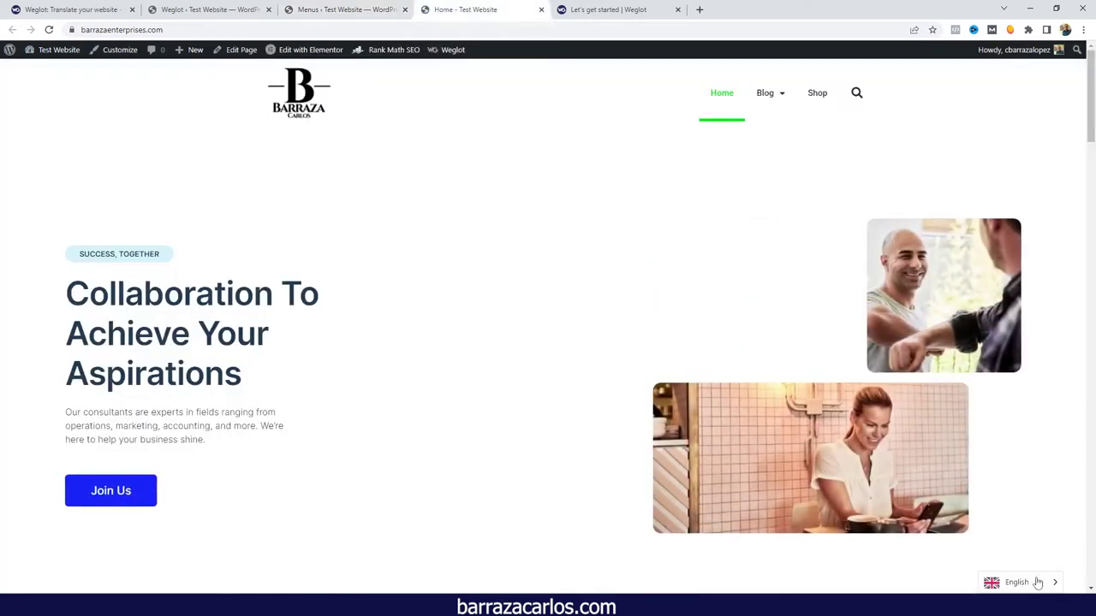
- Return to the menu editor and save the Primary menu with the Weglot Switcher item
{"action": "left_click", "coordinate": [355, 9]}
{"action": "scroll", "coordinate": [1058, 575], "scroll_direction": "down", "scroll_amount": 1}
{"action": "left_click", "coordinate": [1043, 546]}
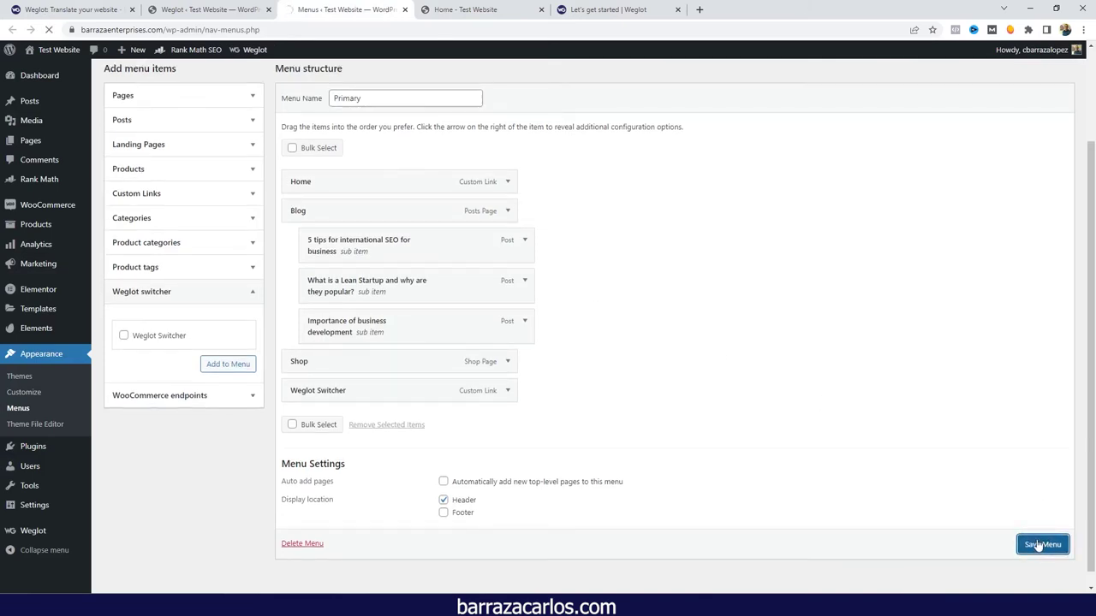
- Reload the front page and view the language choices under the header menu's switcher
{"action": "left_click", "coordinate": [504, 14]}
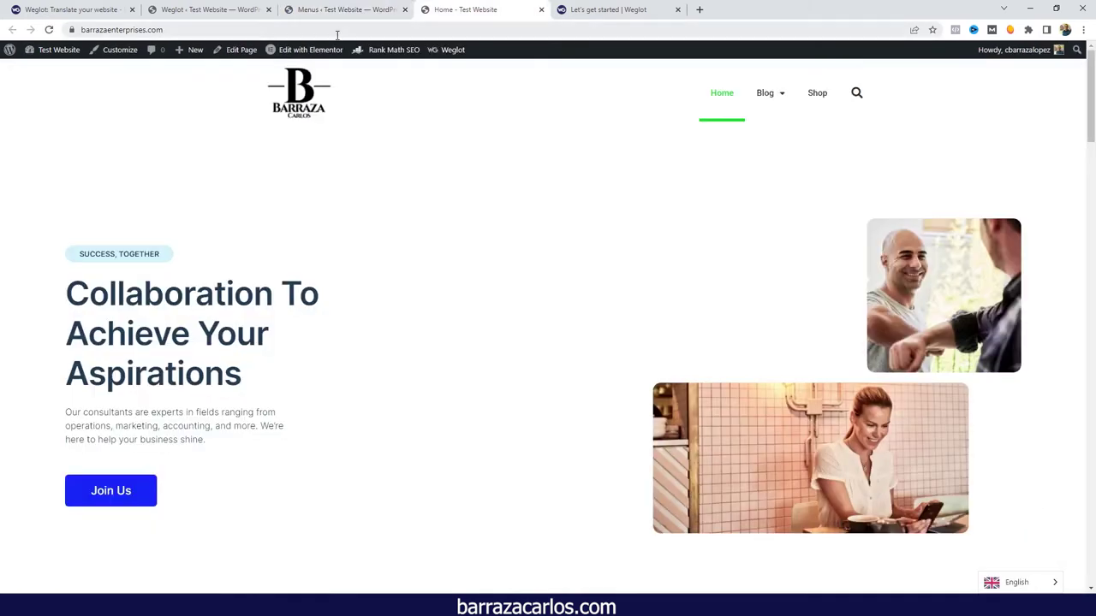
{"action": "left_click", "coordinate": [48, 31]}
{"action": "mouse_move", "coordinate": [800, 96]}
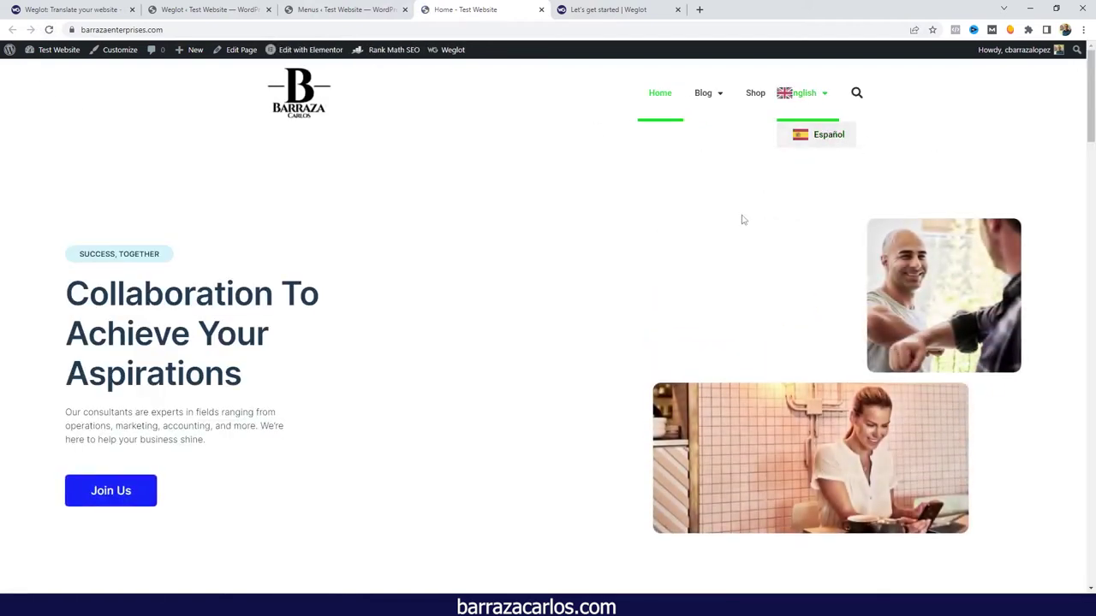
- Remove the Weglot Switcher item from the Primary menu and save the menu
{"action": "left_click", "coordinate": [288, 8]}
{"action": "scroll", "coordinate": [485, 342], "scroll_direction": "down", "scroll_amount": 3}
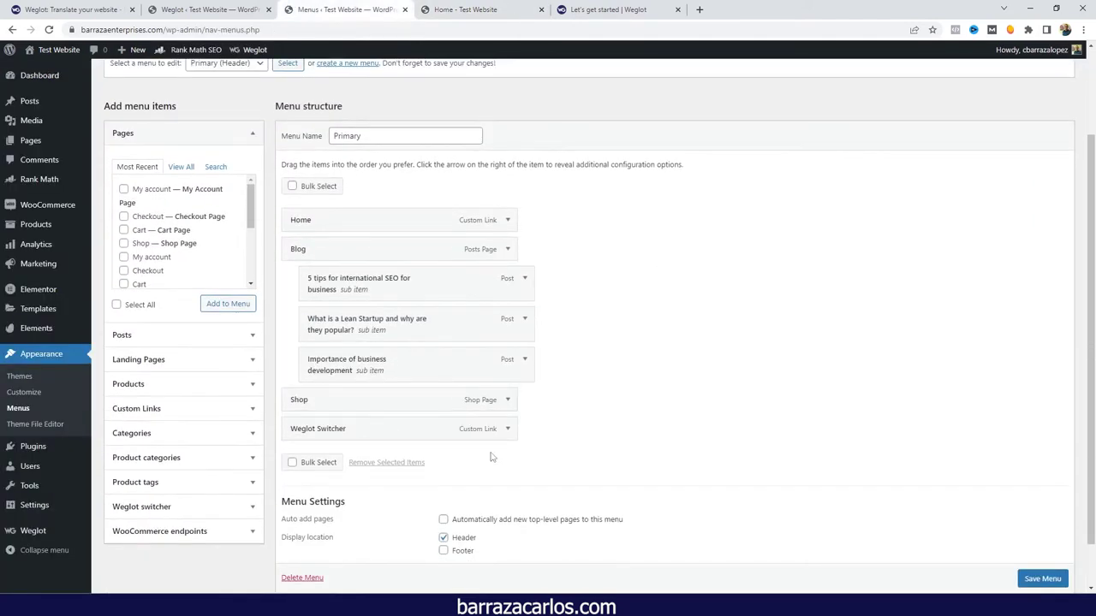
{"action": "left_click", "coordinate": [508, 429]}
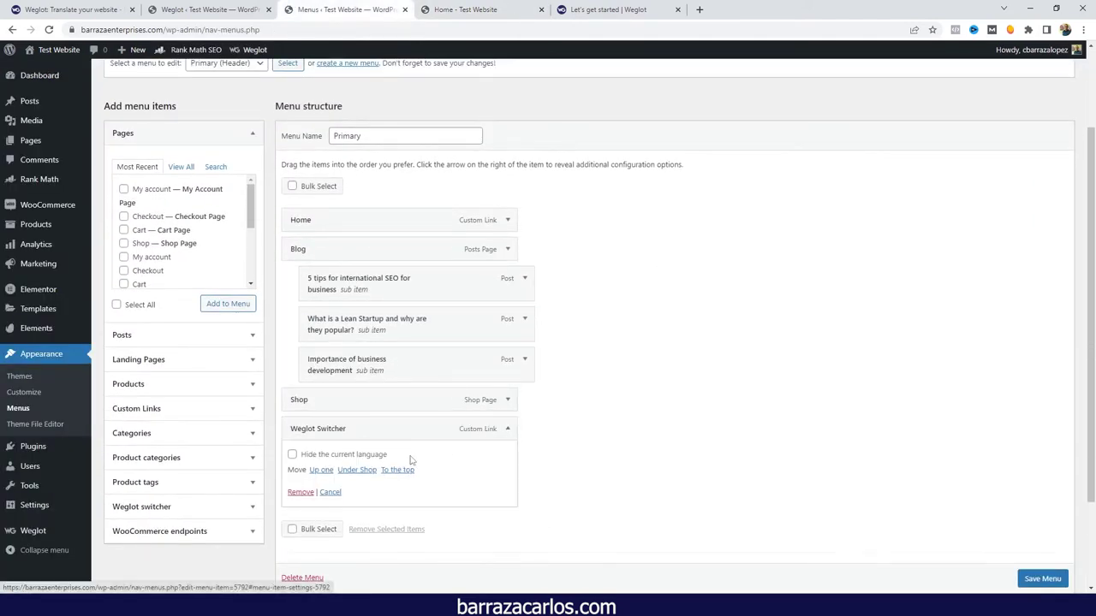
{"action": "left_click", "coordinate": [297, 495]}
{"action": "left_click", "coordinate": [1025, 552]}
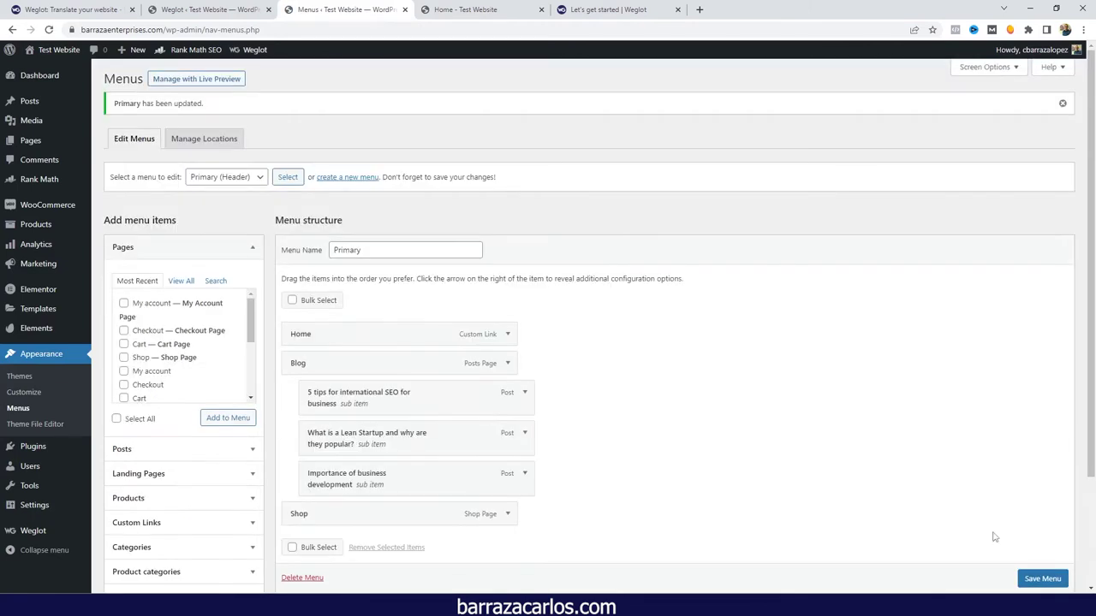
- Review the language button position, translation exclusion and other optional settings on the WordPress Weglot page
{"action": "left_click", "coordinate": [247, 7]}
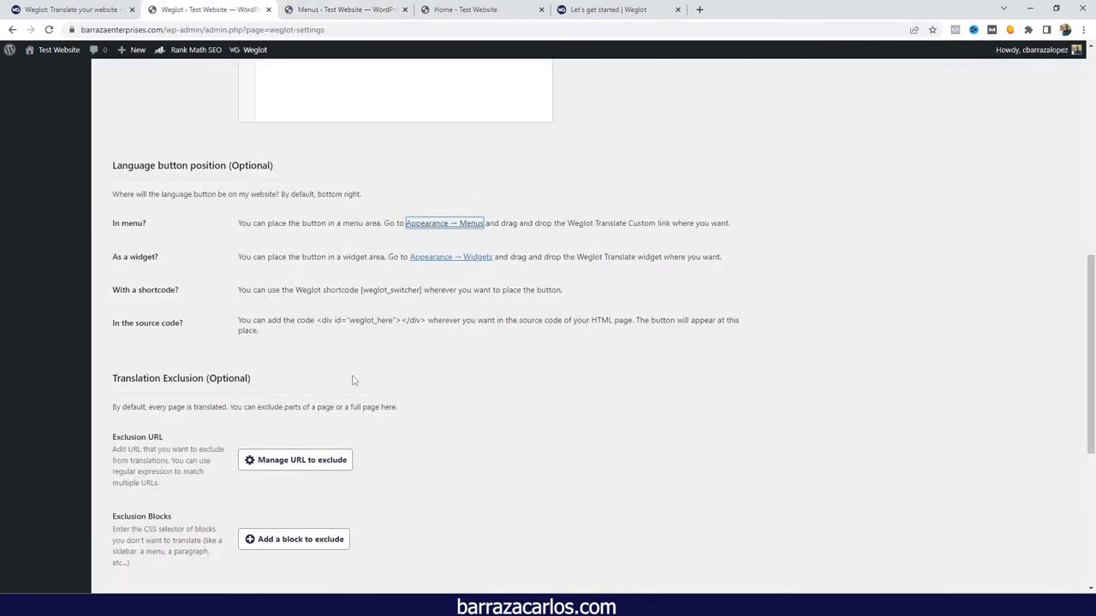
{"action": "scroll", "coordinate": [255, 259], "scroll_direction": "down", "scroll_amount": 2}
{"action": "scroll", "coordinate": [256, 259], "scroll_direction": "down", "scroll_amount": 1}
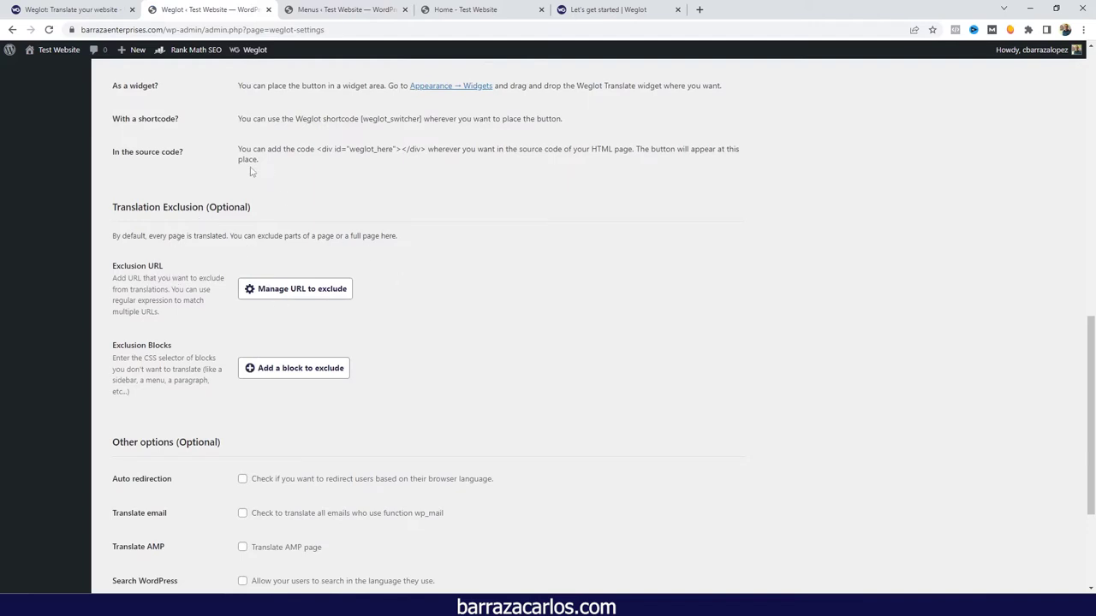
{"action": "scroll", "coordinate": [283, 342], "scroll_direction": "down", "scroll_amount": 2}
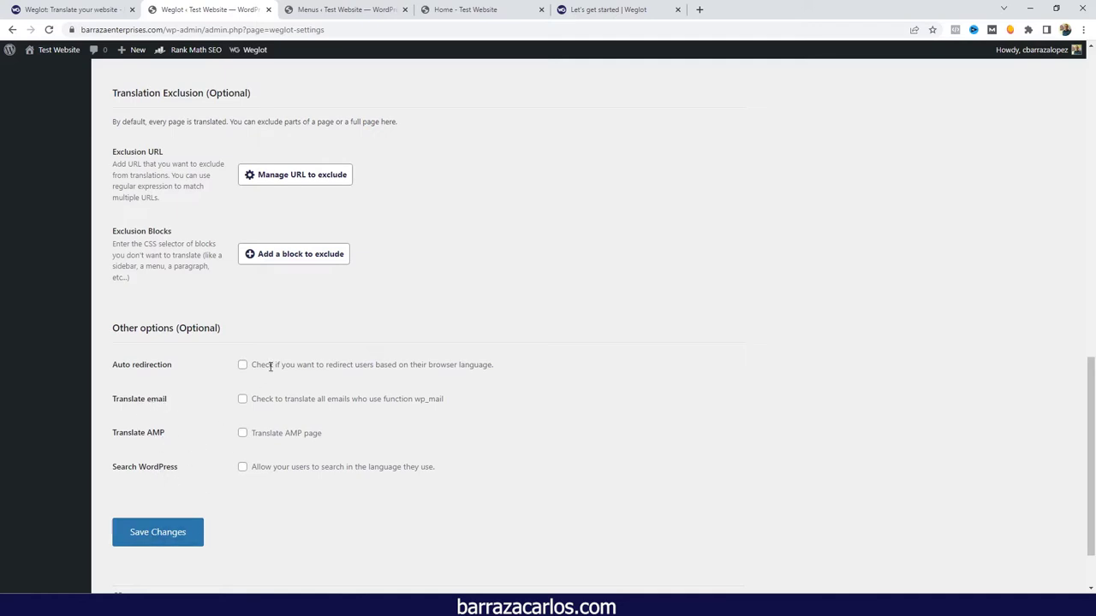
{"action": "scroll", "coordinate": [287, 415], "scroll_direction": "up", "scroll_amount": 15}
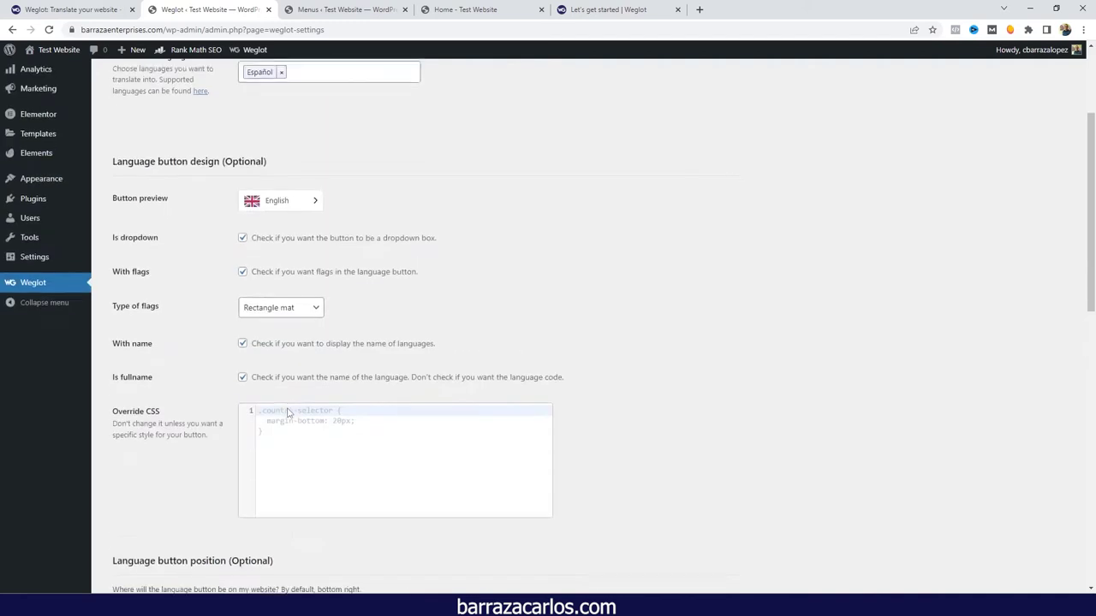
- In the Weglot dashboard, set the website industry to Business services and the type to E-Commerce store, and continue to the project
{"action": "left_click", "coordinate": [585, 8]}
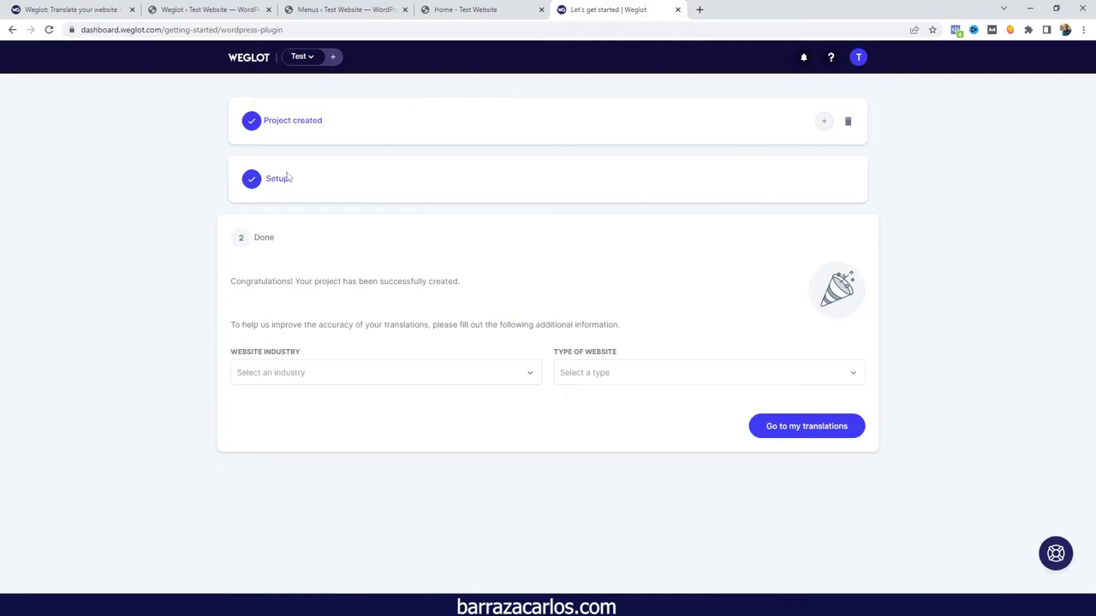
{"action": "left_click", "coordinate": [350, 372]}
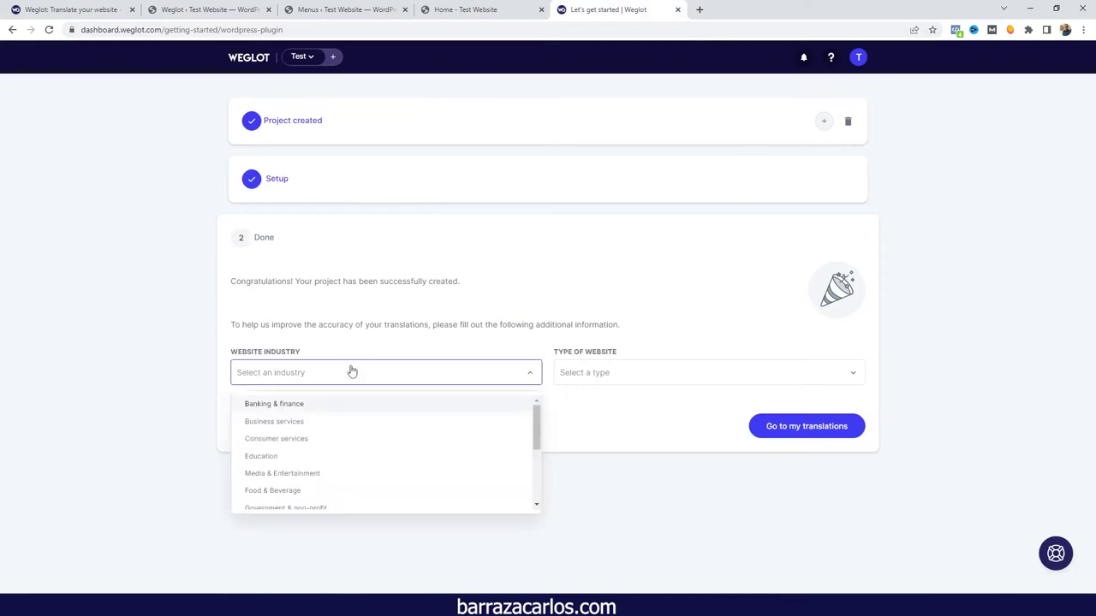
{"action": "left_click", "coordinate": [315, 424]}
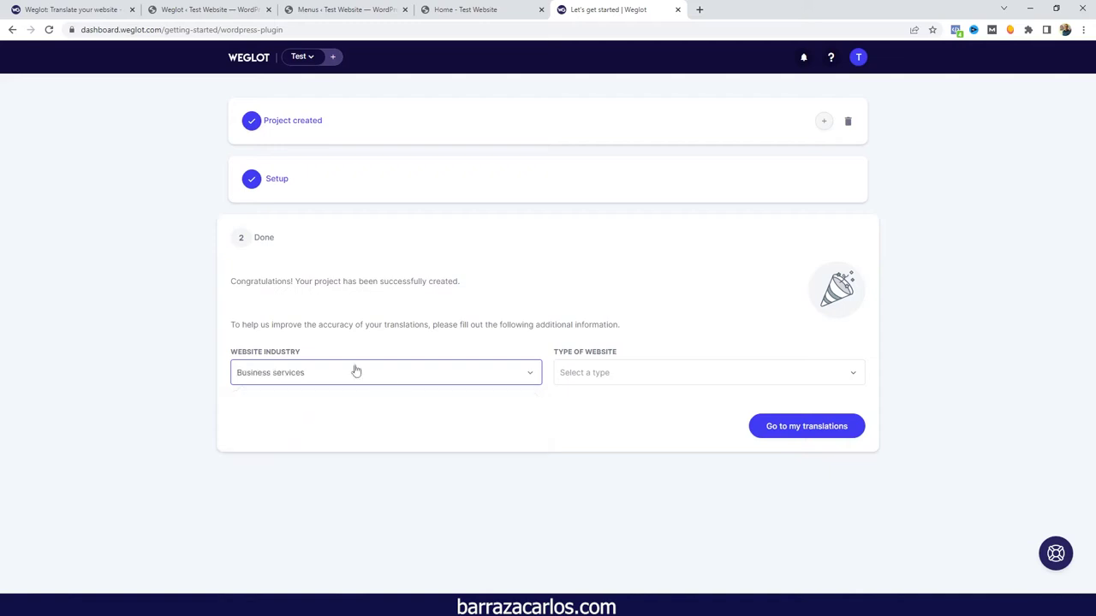
{"action": "left_click", "coordinate": [570, 374]}
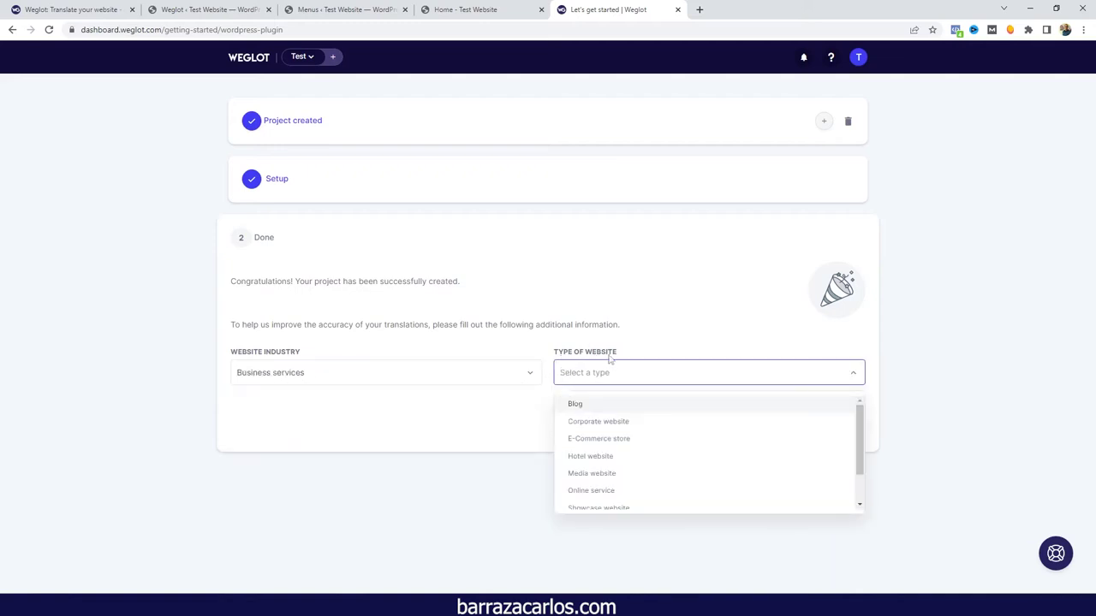
{"action": "scroll", "coordinate": [625, 475], "scroll_direction": "down", "scroll_amount": 2}
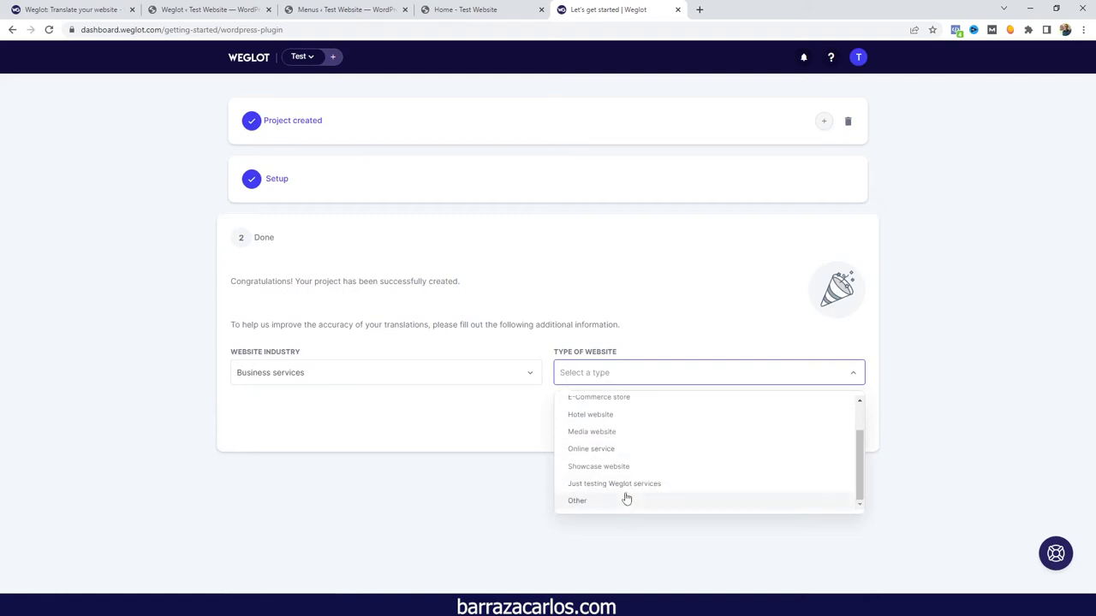
{"action": "scroll", "coordinate": [612, 457], "scroll_direction": "up", "scroll_amount": 3}
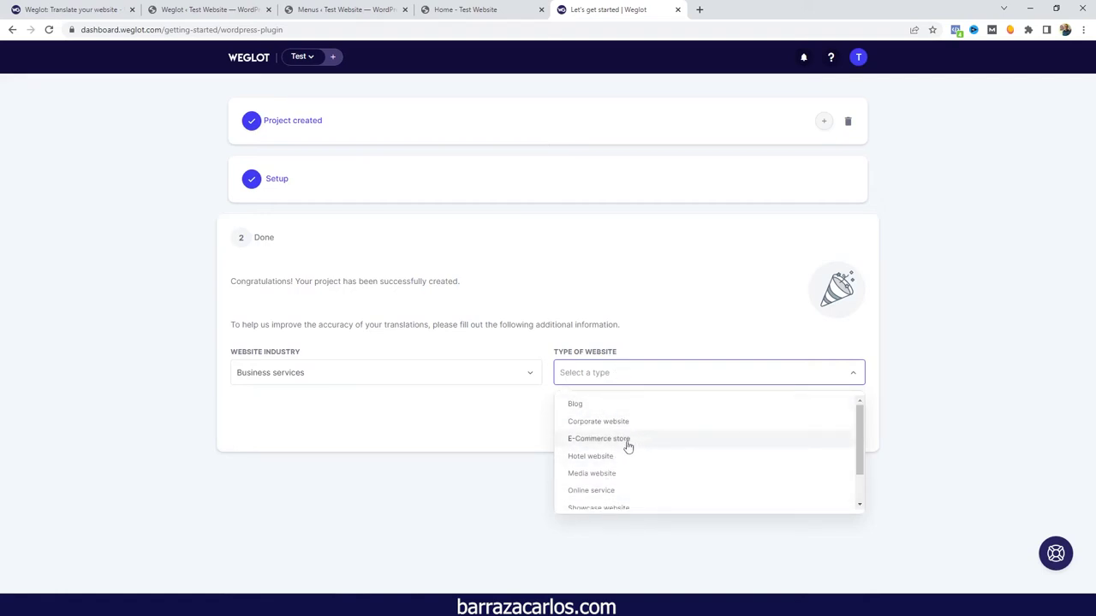
{"action": "left_click", "coordinate": [630, 447]}
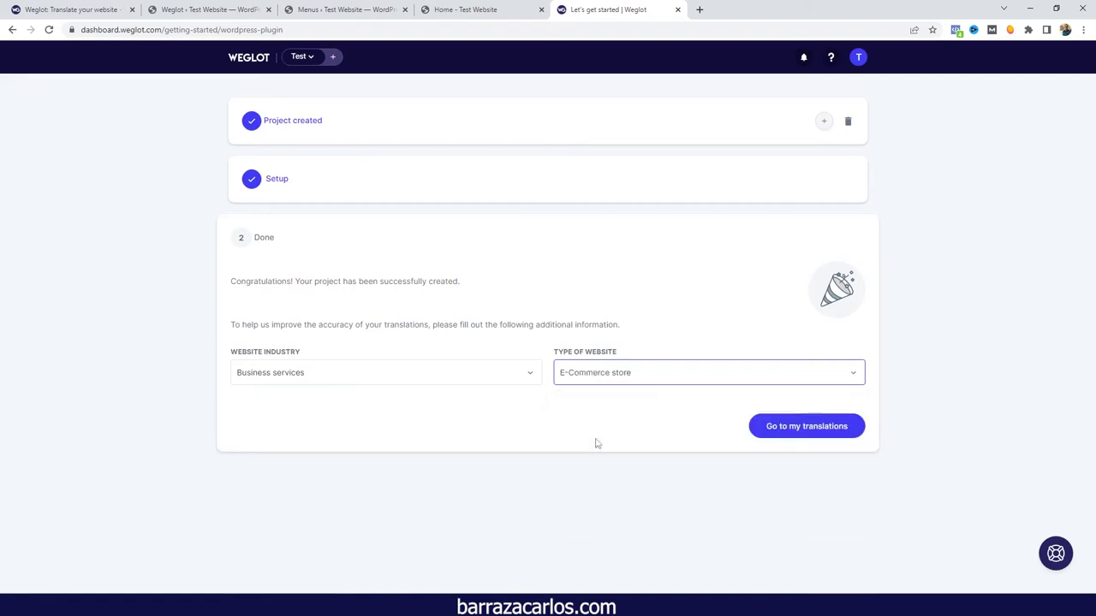
{"action": "left_click", "coordinate": [779, 425]}
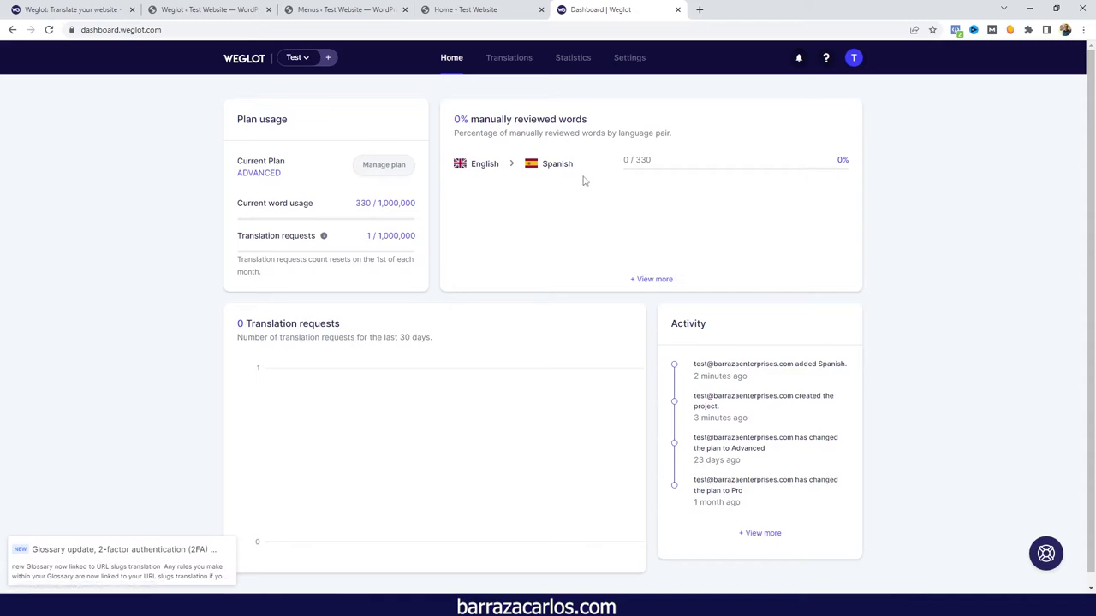
- Look over the available Weglot plans and return to the dashboard home
{"action": "left_click", "coordinate": [378, 175]}
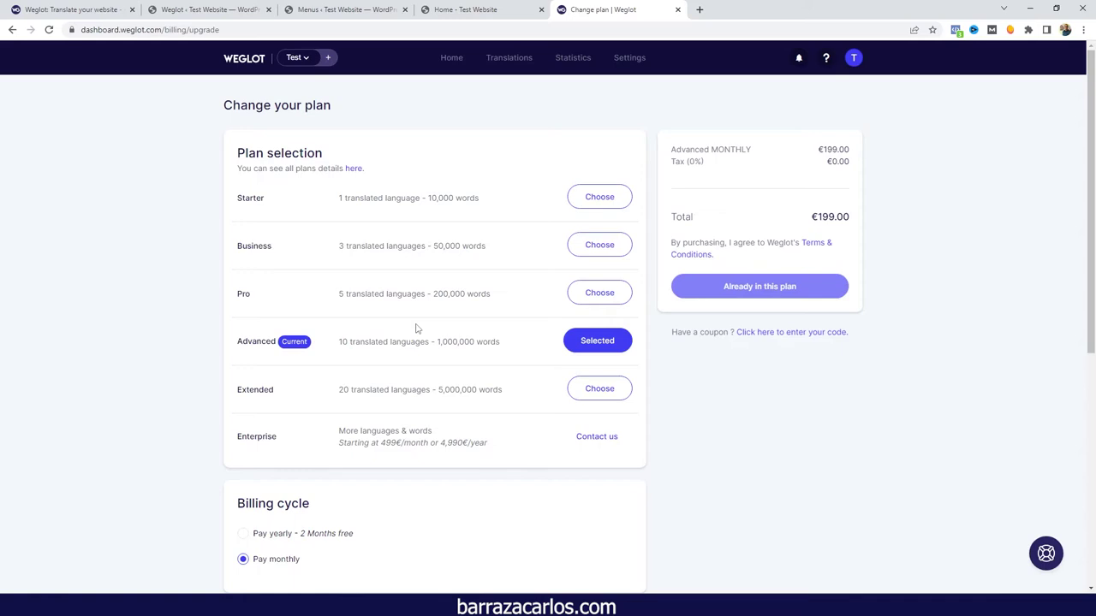
{"action": "left_click", "coordinate": [452, 57]}
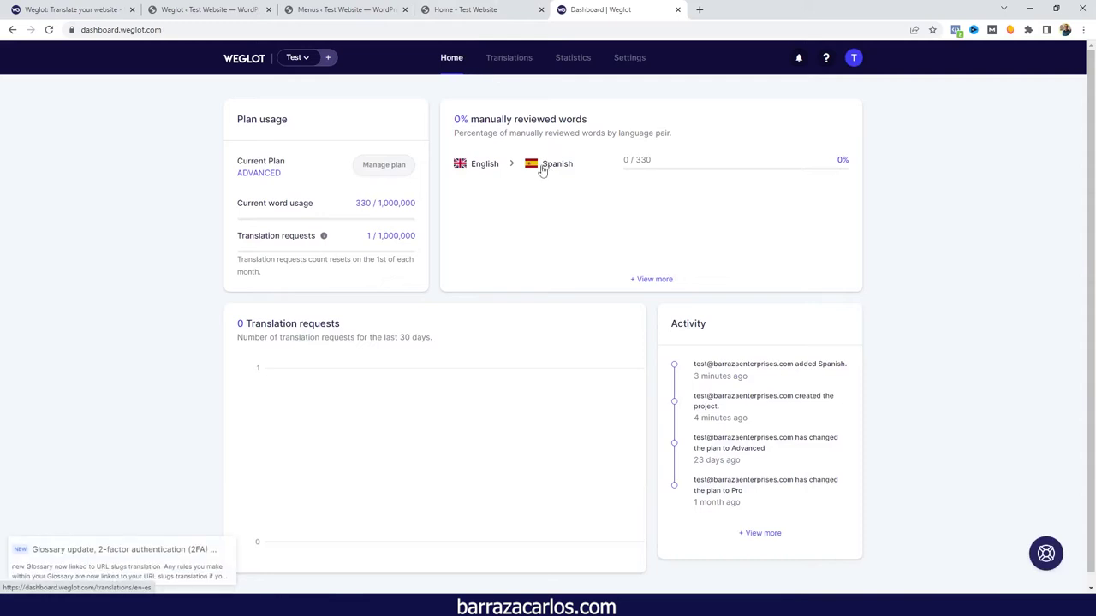
- Reload the website's front page and switch it to Español with the floating language button
{"action": "left_click", "coordinate": [438, 10]}
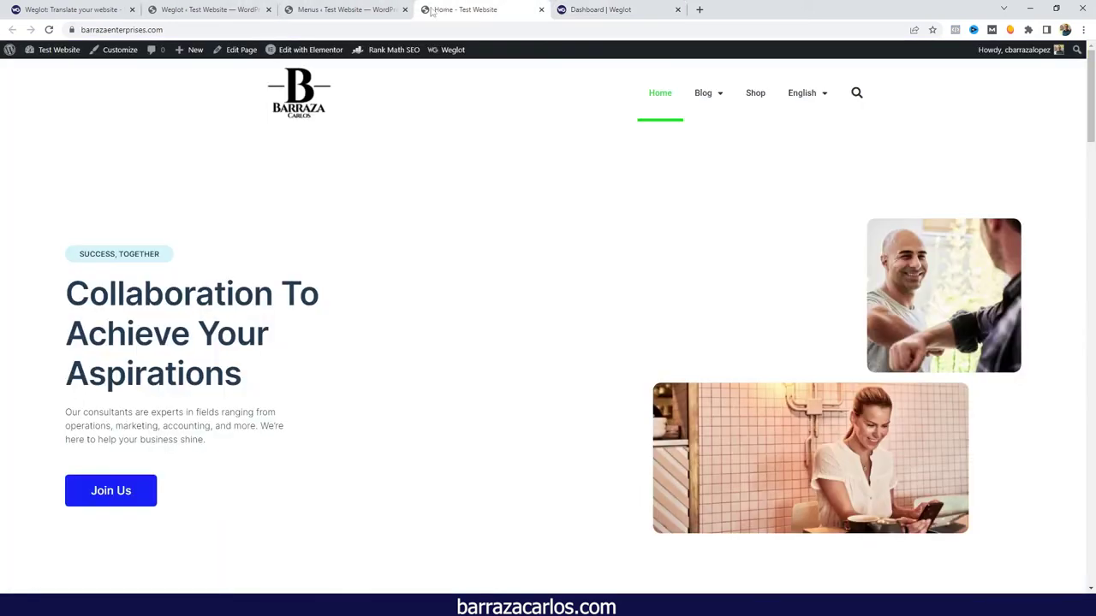
{"action": "left_click", "coordinate": [49, 29]}
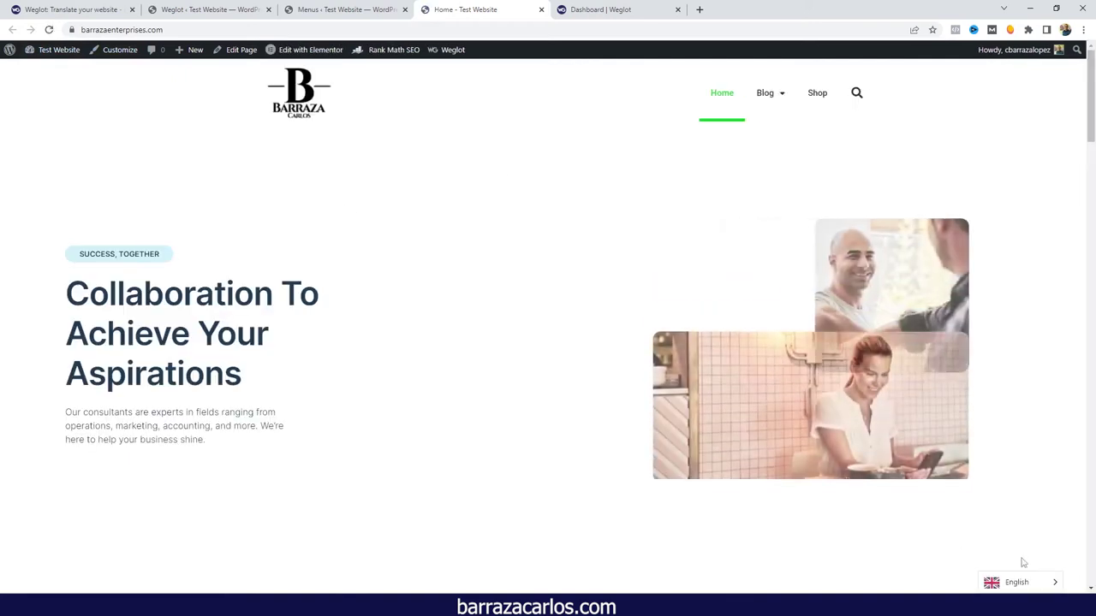
{"action": "scroll", "coordinate": [976, 448], "scroll_direction": "down", "scroll_amount": 2}
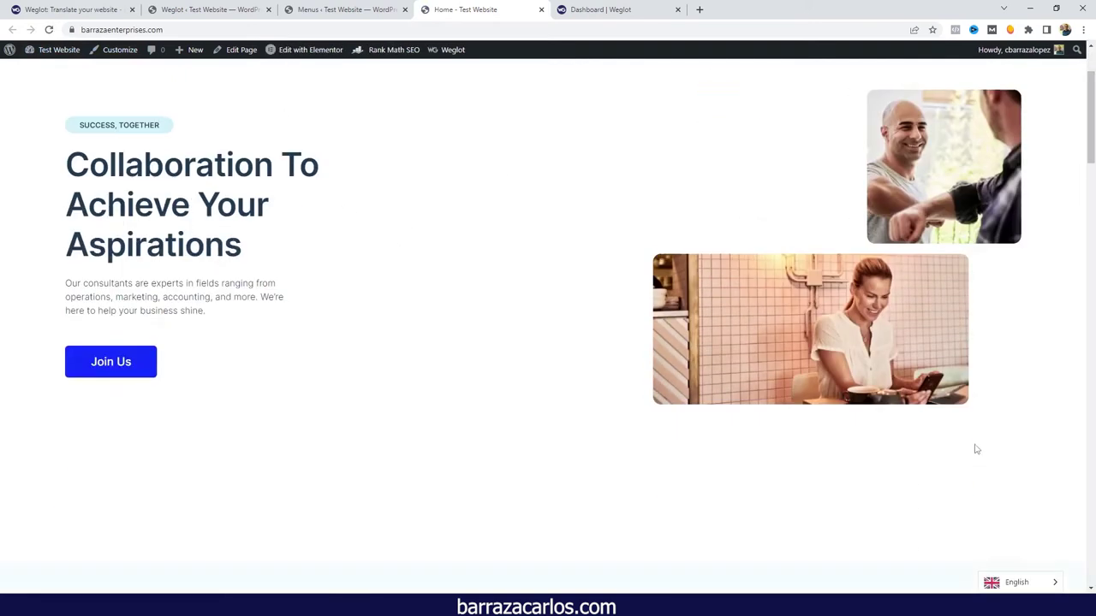
{"action": "scroll", "coordinate": [974, 450], "scroll_direction": "up", "scroll_amount": 2}
{"action": "mouse_move", "coordinate": [1039, 587]}
{"action": "left_click", "coordinate": [1025, 565]}
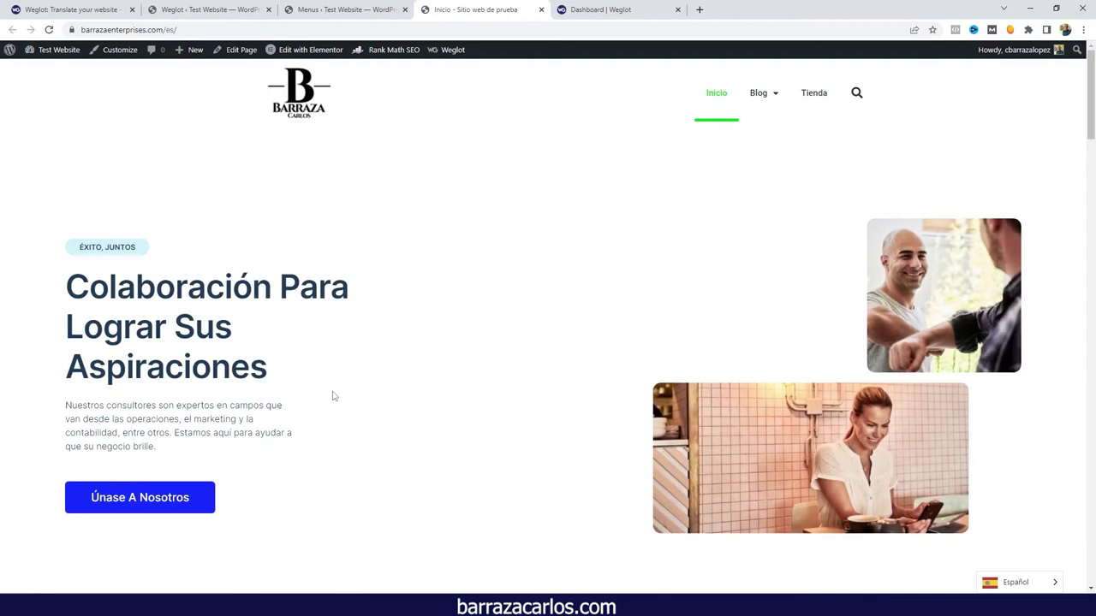
- Examine the Spanish version of the front page from the hero section down to the partner testimonials and closing call to action
{"action": "scroll", "coordinate": [334, 395], "scroll_direction": "down", "scroll_amount": 5}
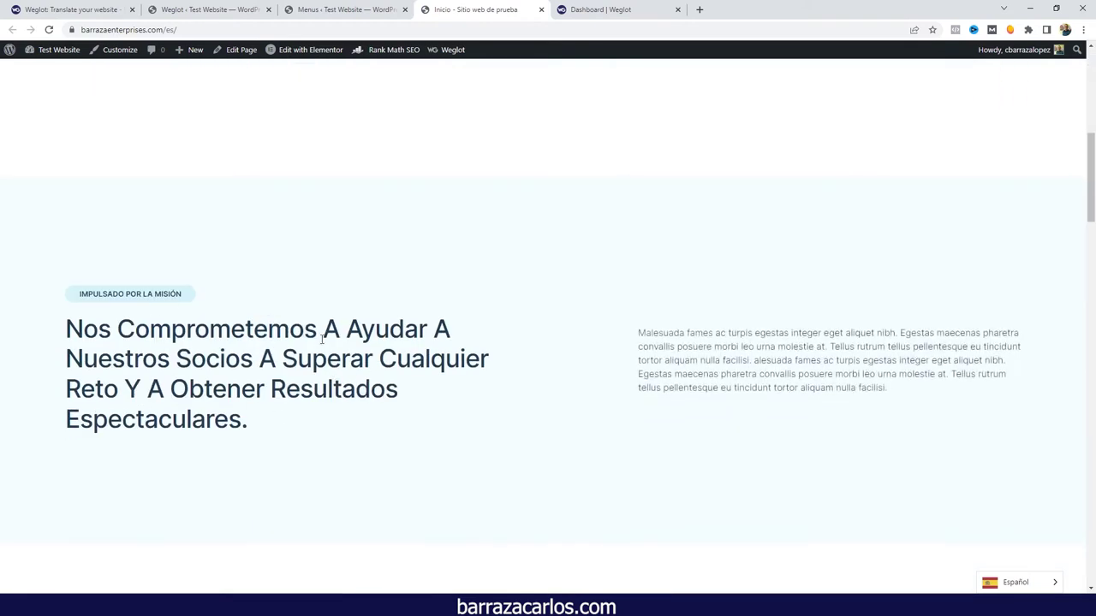
{"action": "scroll", "coordinate": [306, 363], "scroll_direction": "down", "scroll_amount": 4}
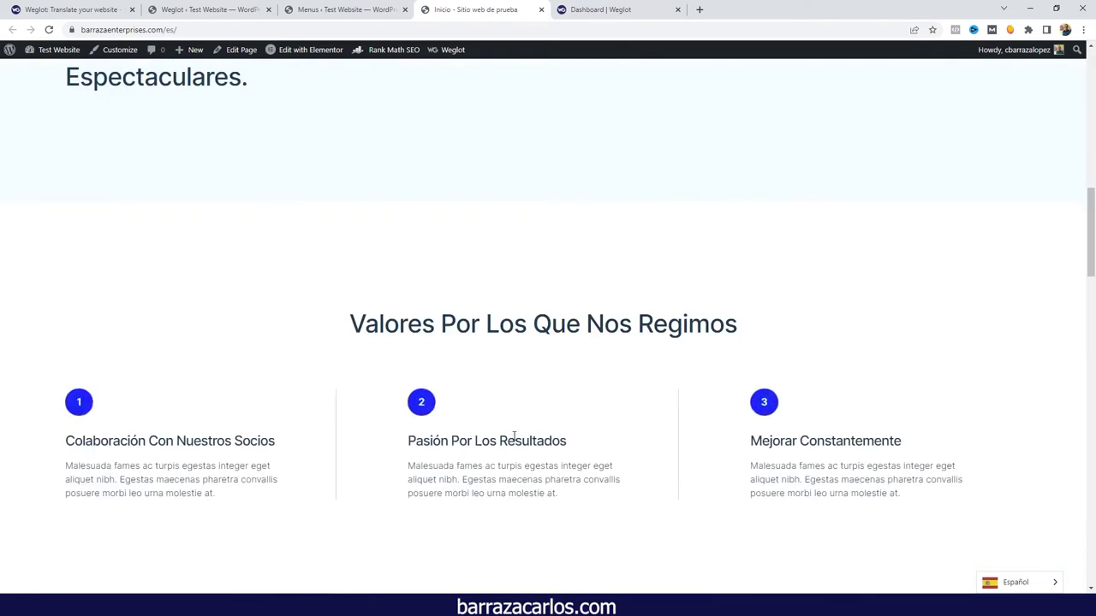
{"action": "scroll", "coordinate": [469, 465], "scroll_direction": "down", "scroll_amount": 6}
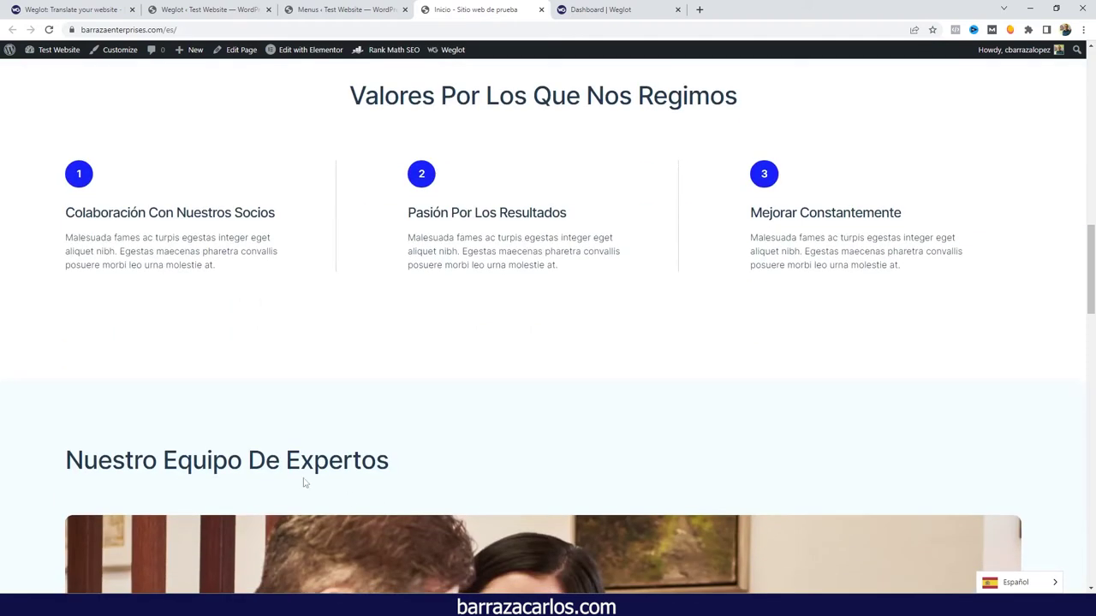
{"action": "scroll", "coordinate": [184, 226], "scroll_direction": "down", "scroll_amount": 5}
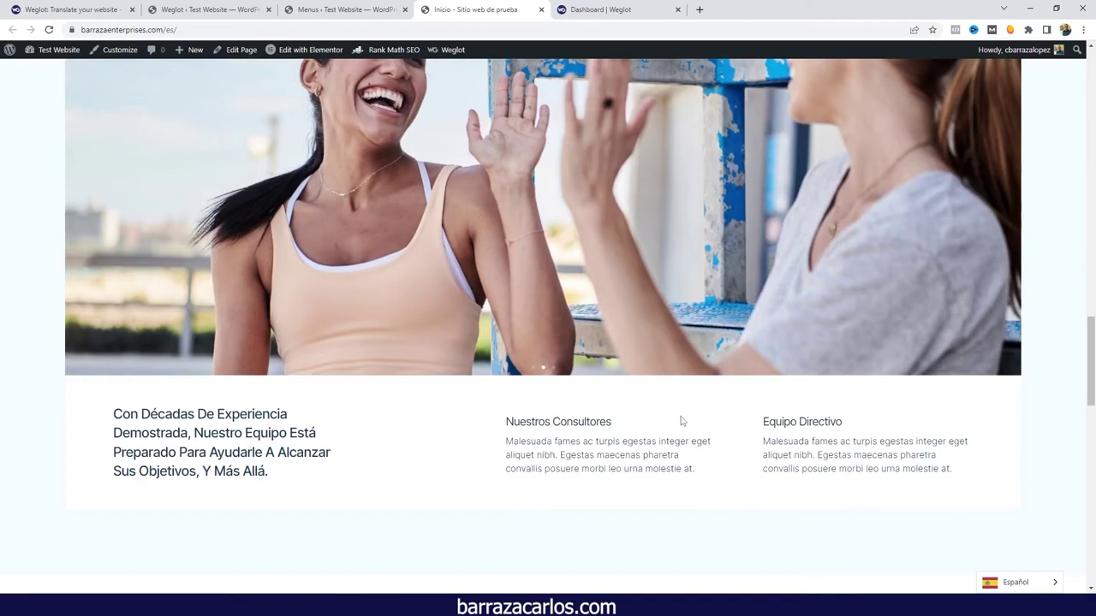
{"action": "scroll", "coordinate": [698, 421], "scroll_direction": "down", "scroll_amount": 3}
{"action": "scroll", "coordinate": [1091, 460], "scroll_direction": "down", "scroll_amount": 3}
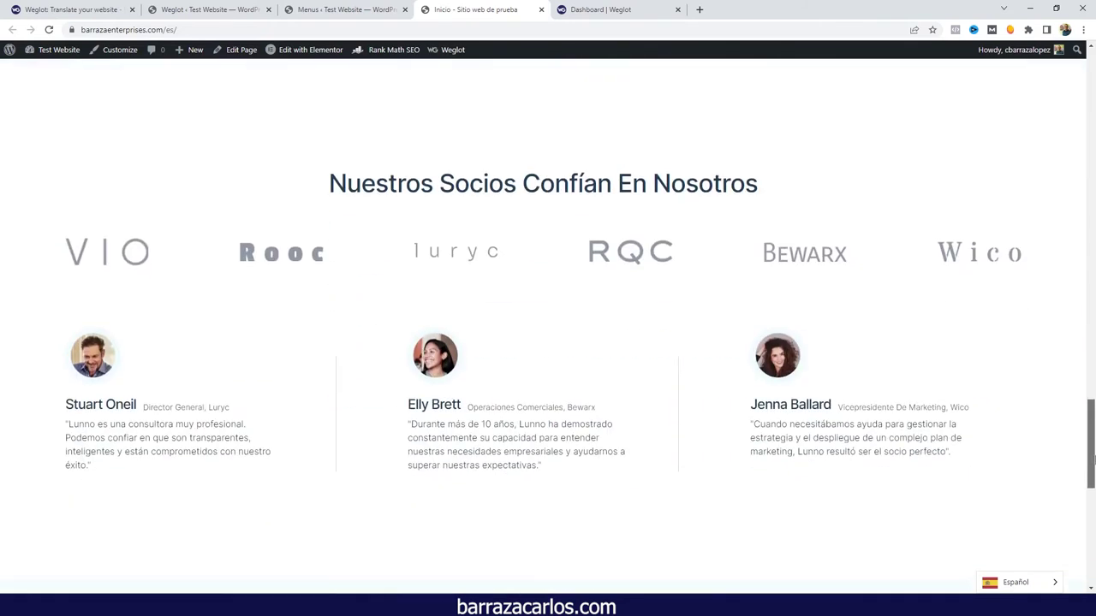
{"action": "left_click_drag", "start_coordinate": [1092, 460], "coordinate": [1093, 462]}
{"action": "scroll", "coordinate": [1092, 460], "scroll_direction": "down", "scroll_amount": 6}
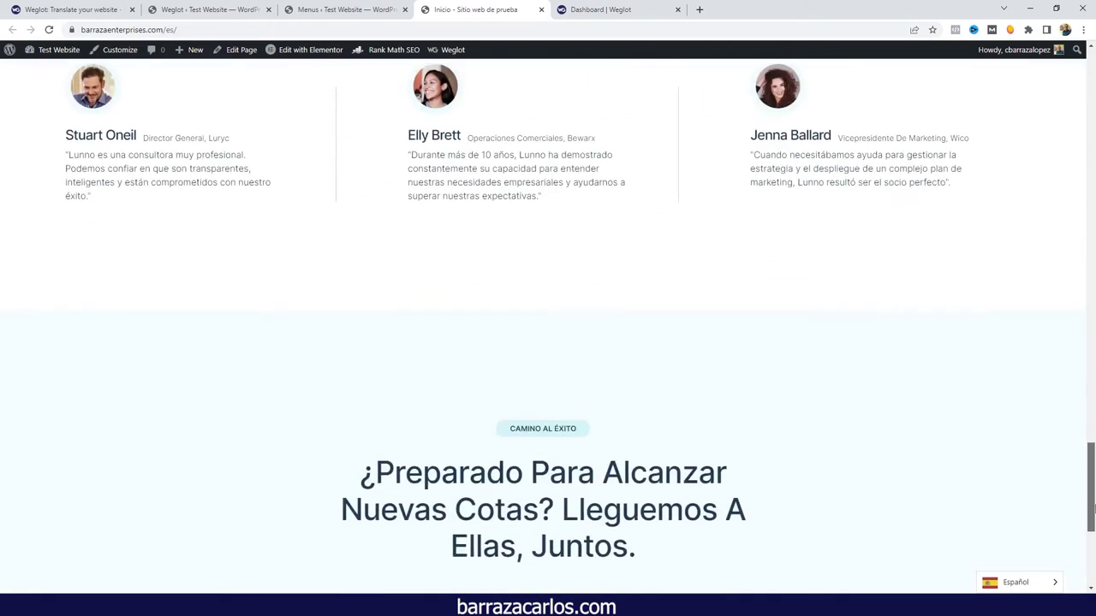
- Switch the front page to English with the floating language button and compare the original hero text
{"action": "left_click", "coordinate": [1030, 585]}
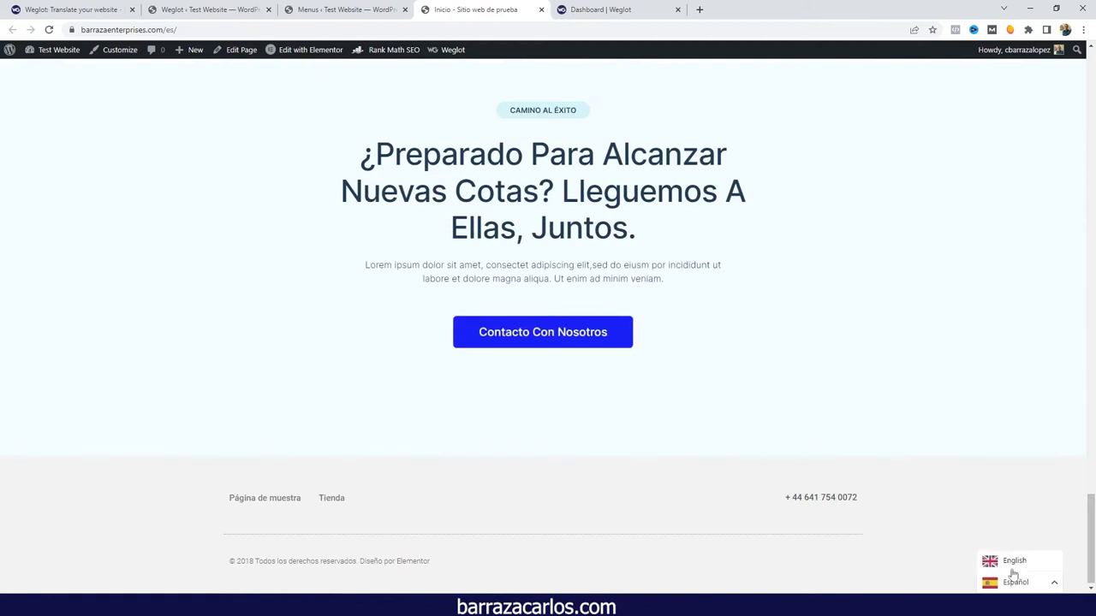
{"action": "left_click", "coordinate": [1013, 560]}
{"action": "scroll", "coordinate": [223, 392], "scroll_direction": "down", "scroll_amount": 2}
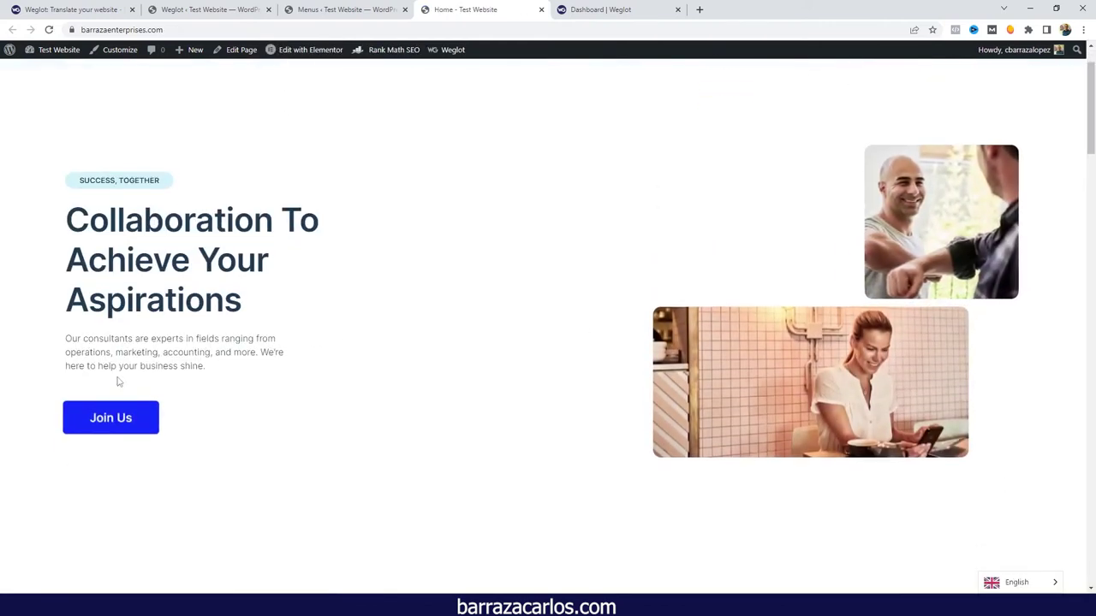
{"action": "scroll", "coordinate": [146, 382], "scroll_direction": "up", "scroll_amount": 2}
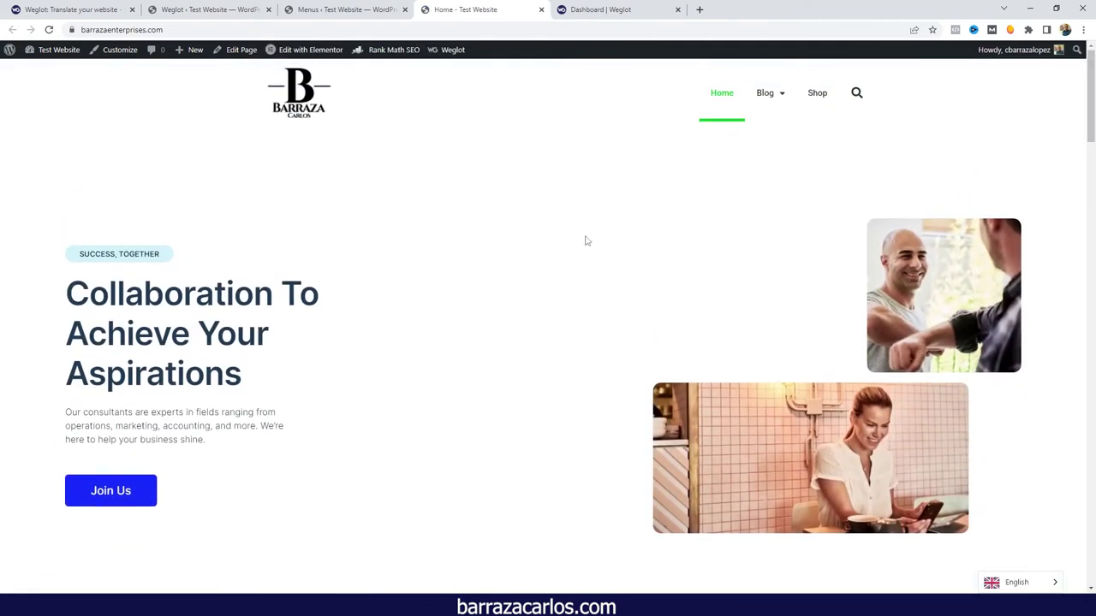
- Open the blog post "5 tips for international SEO for business" from the Blog page and look through its English text
{"action": "left_click", "coordinate": [770, 94]}
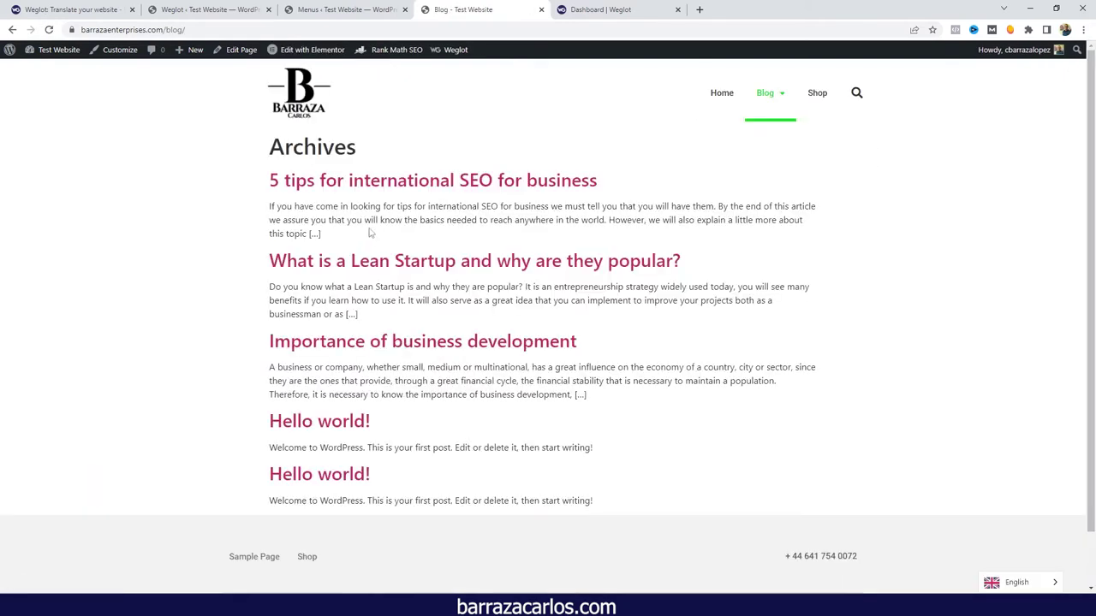
{"action": "left_click", "coordinate": [391, 179]}
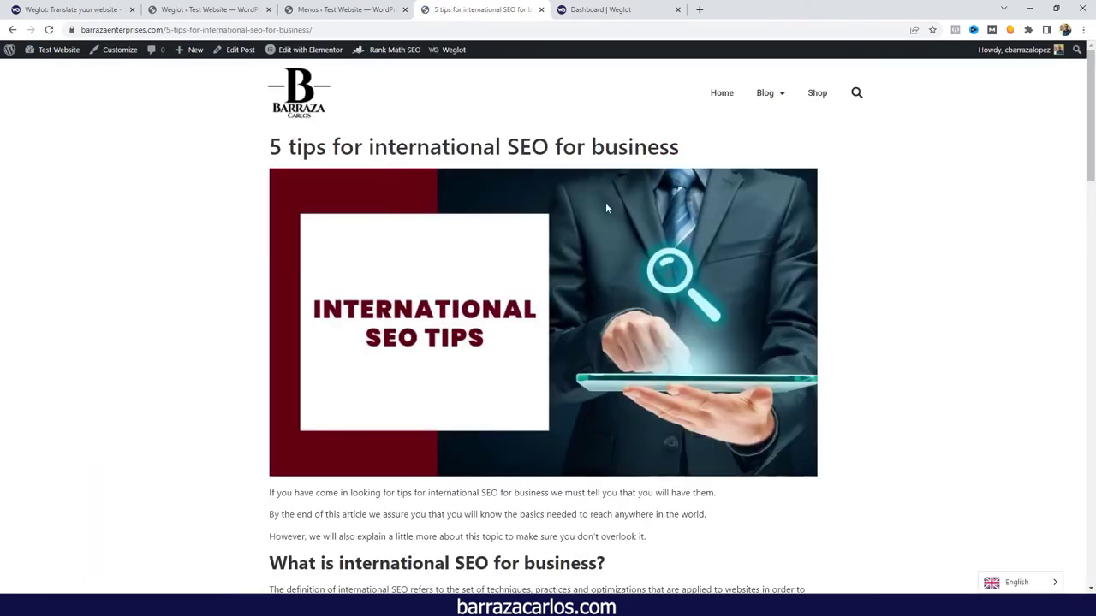
{"action": "scroll", "coordinate": [516, 108], "scroll_direction": "down", "scroll_amount": 3}
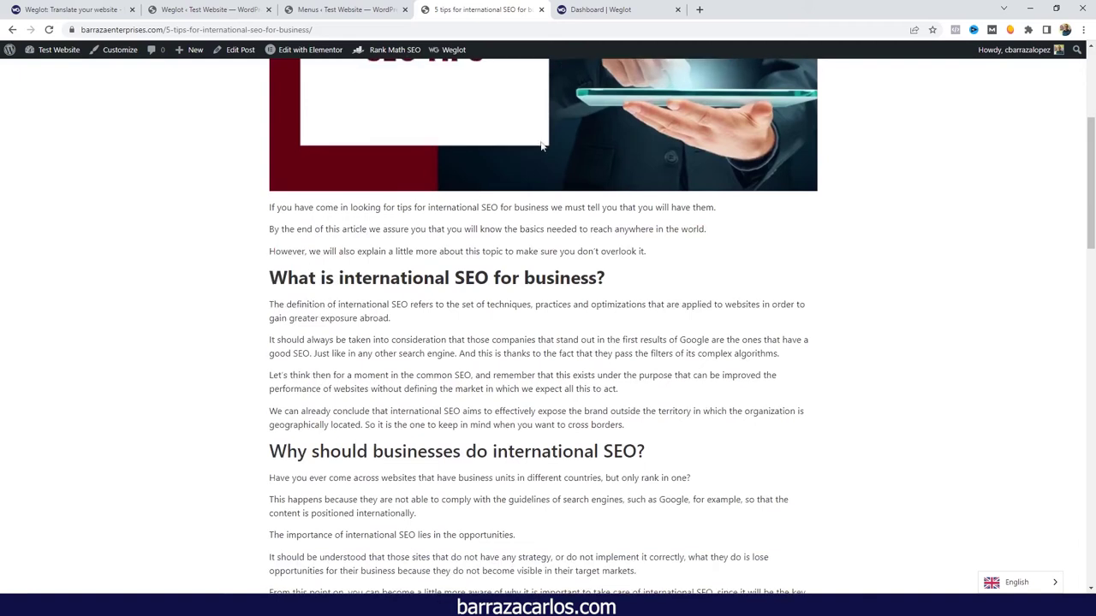
{"action": "scroll", "coordinate": [541, 146], "scroll_direction": "down", "scroll_amount": 5}
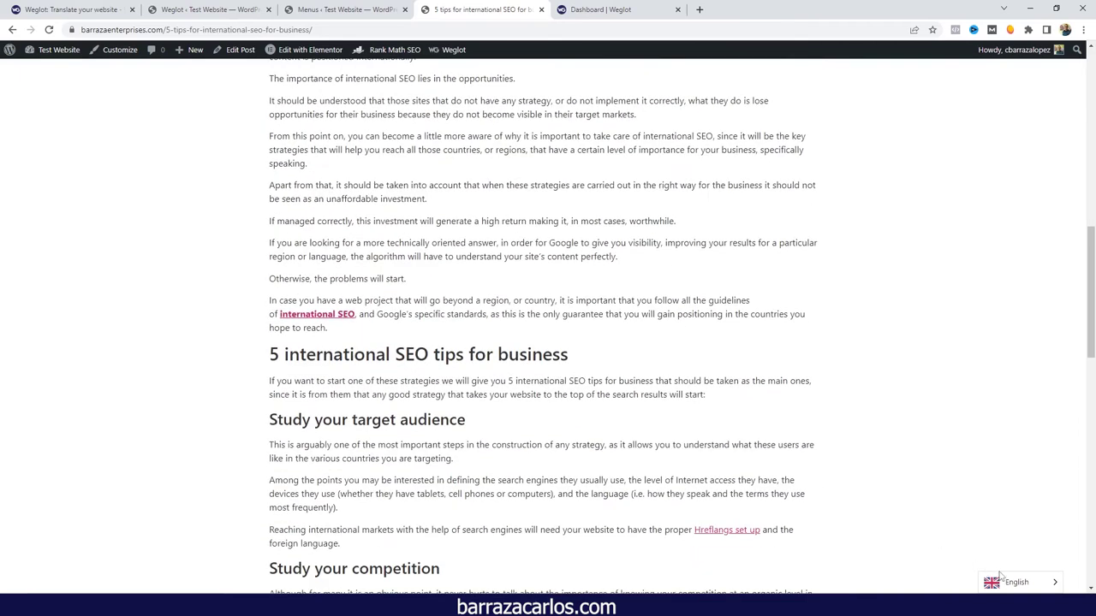
- Switch the blog post to Español and review its translated title, headings and paragraphs
{"action": "left_click", "coordinate": [1012, 565]}
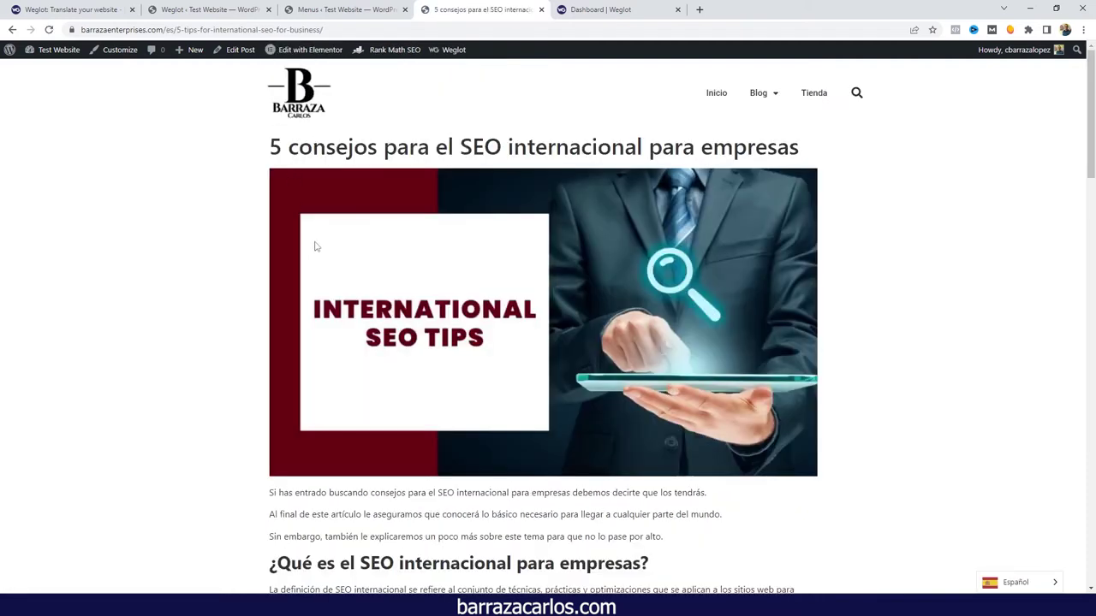
{"action": "scroll", "coordinate": [436, 279], "scroll_direction": "down", "scroll_amount": 3}
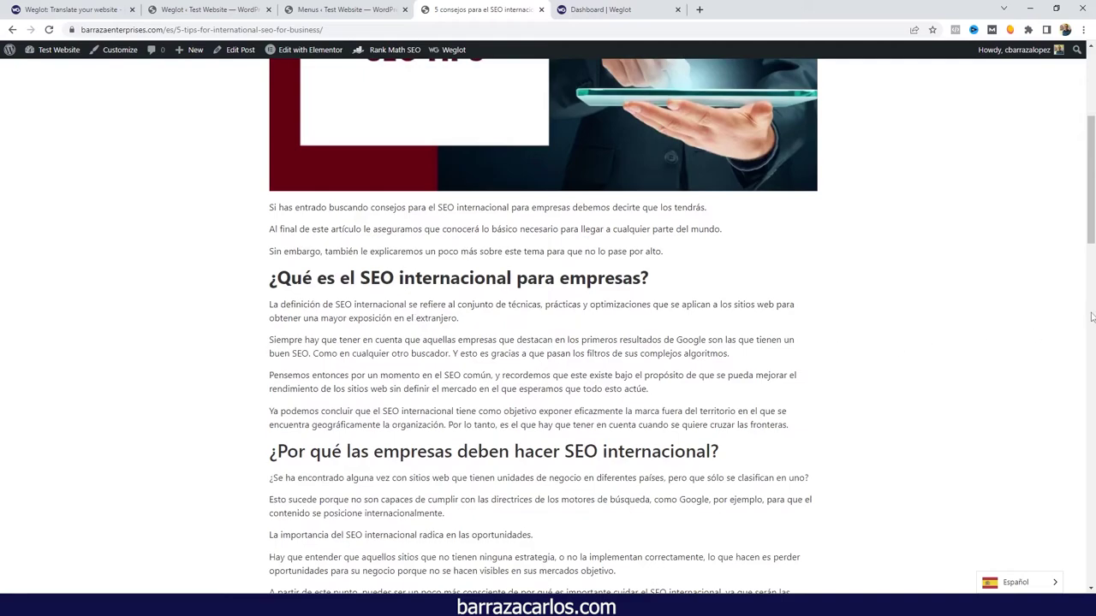
{"action": "left_click_drag", "start_coordinate": [1092, 199], "coordinate": [1065, 124]}
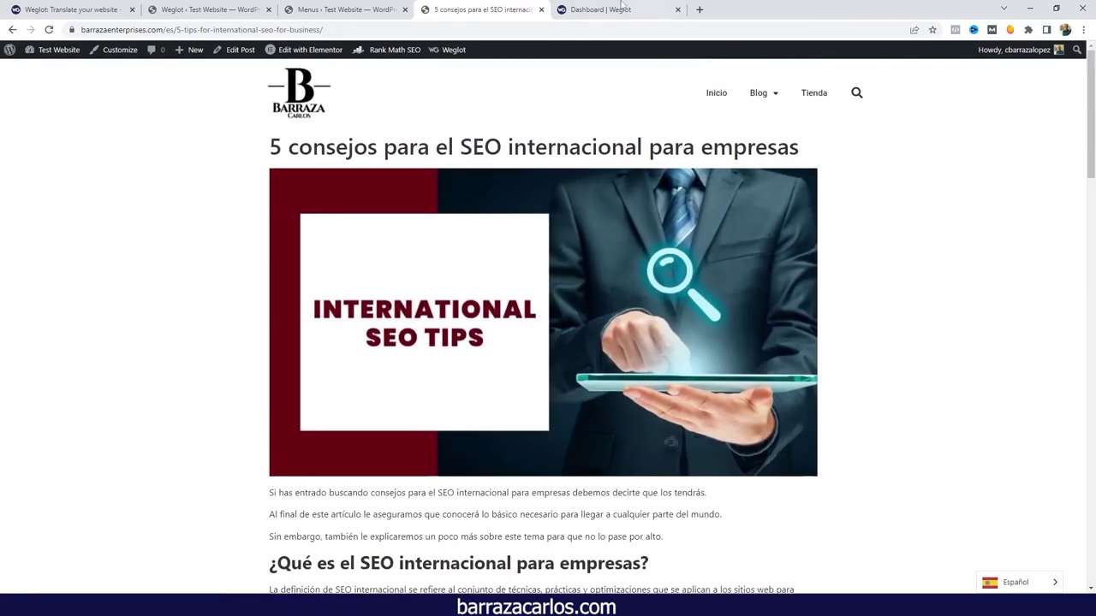
- Open the Tienda page and look over the translated product names and purchase options
{"action": "left_click", "coordinate": [811, 95]}
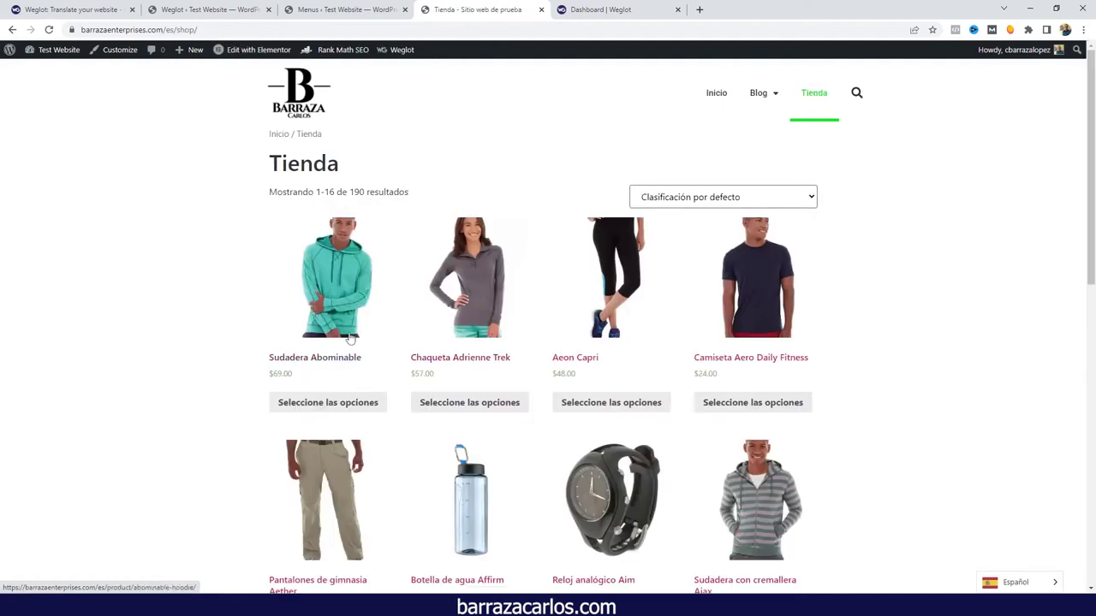
{"action": "scroll", "coordinate": [494, 394], "scroll_direction": "down", "scroll_amount": 1}
{"action": "scroll", "coordinate": [495, 394], "scroll_direction": "down", "scroll_amount": 1}
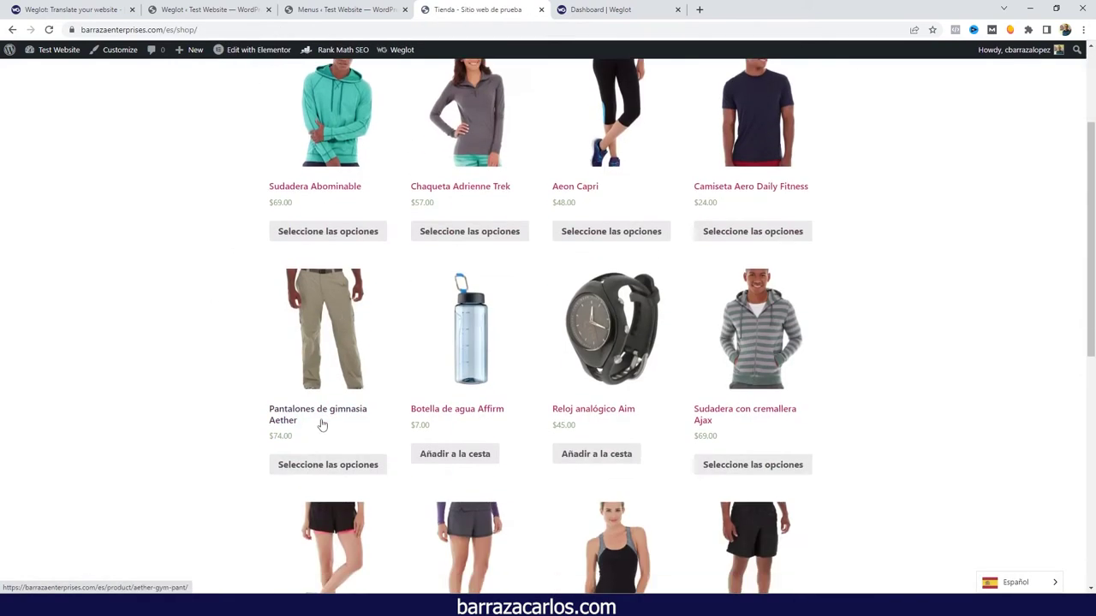
{"action": "scroll", "coordinate": [816, 398], "scroll_direction": "down", "scroll_amount": 2}
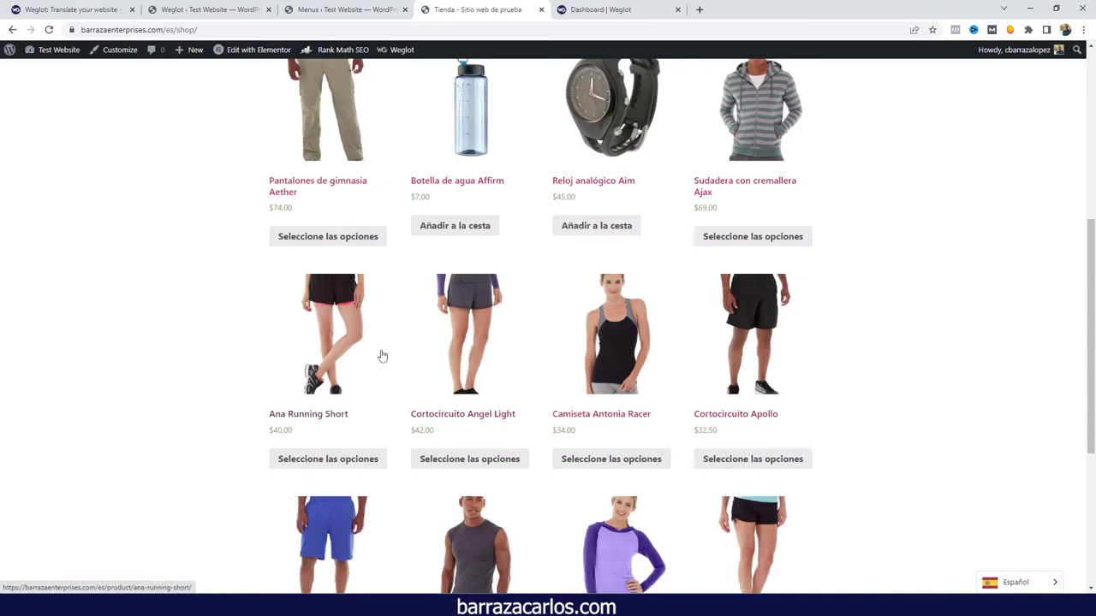
{"action": "scroll", "coordinate": [382, 351], "scroll_direction": "down", "scroll_amount": 1}
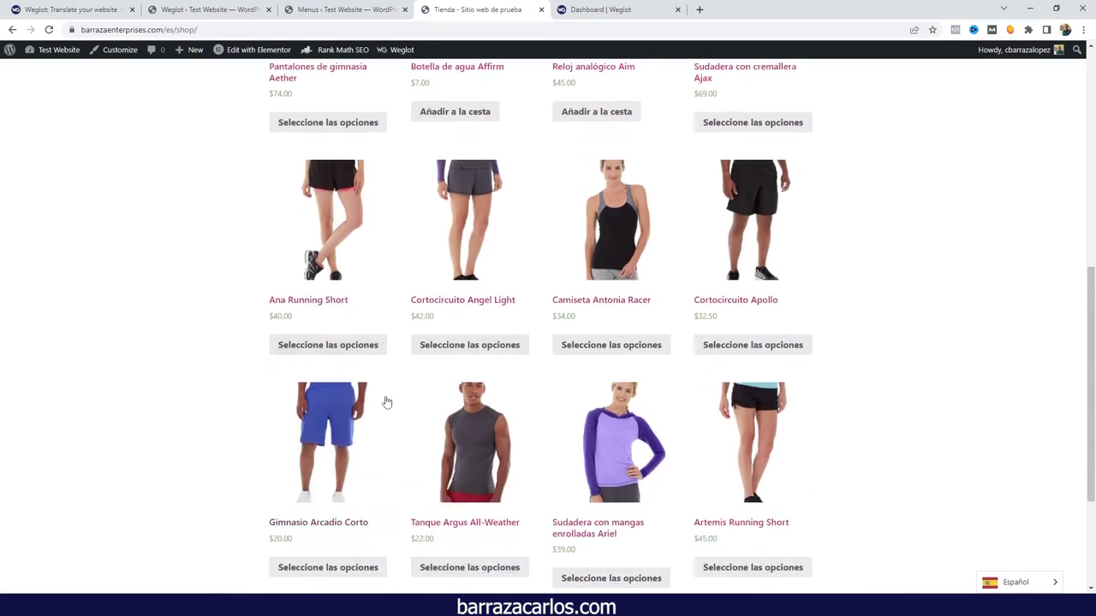
- Open the Tanque Argus All-Weather product and check its translated short description
{"action": "left_click", "coordinate": [460, 431]}
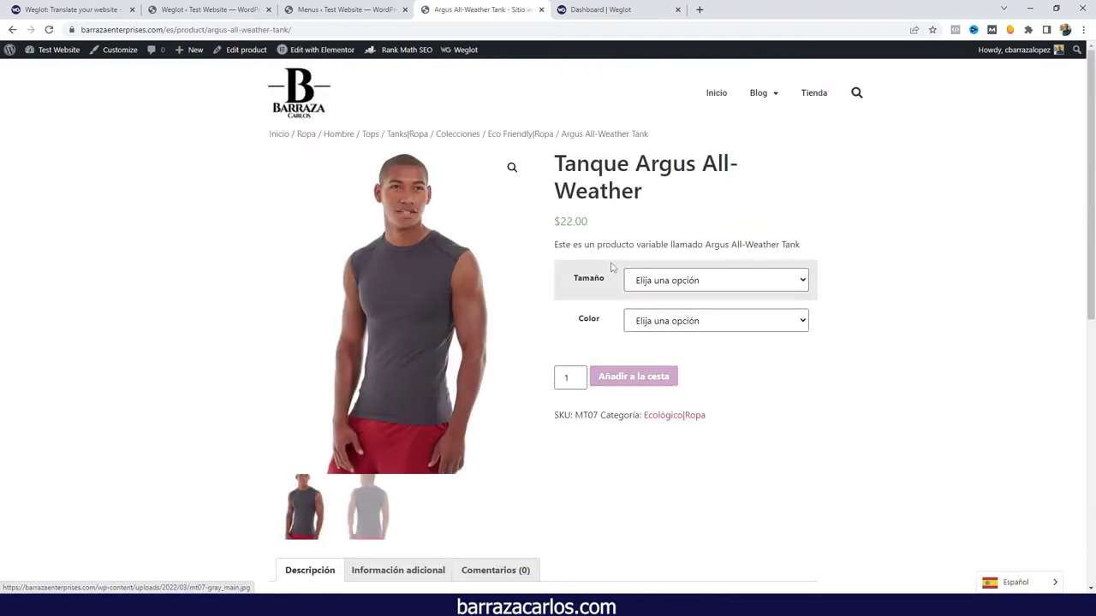
{"action": "left_click_drag", "start_coordinate": [556, 244], "coordinate": [819, 242]}
{"action": "left_click", "coordinate": [824, 244]}
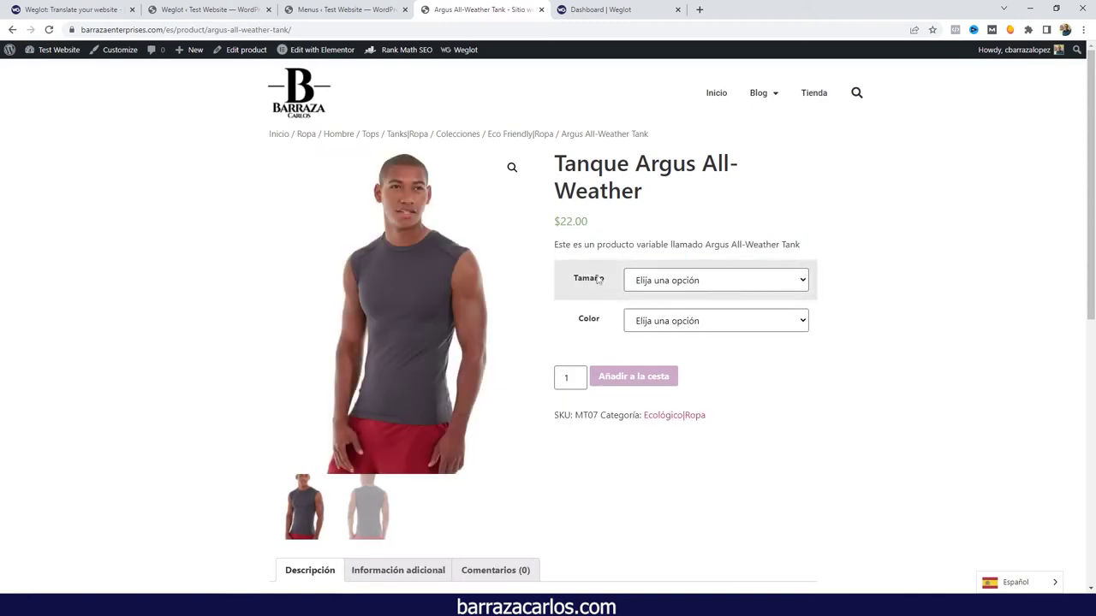
- Switch the product page to English to compare the texts, and return it to Español
{"action": "mouse_move", "coordinate": [1036, 581]}
{"action": "left_click", "coordinate": [1023, 561]}
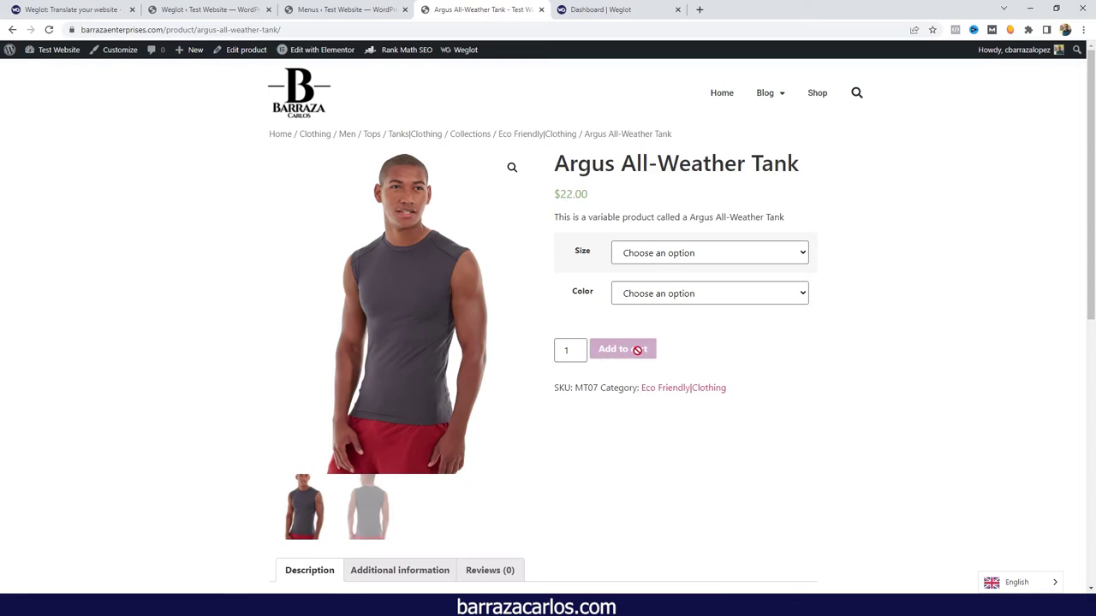
{"action": "left_click", "coordinate": [1027, 566]}
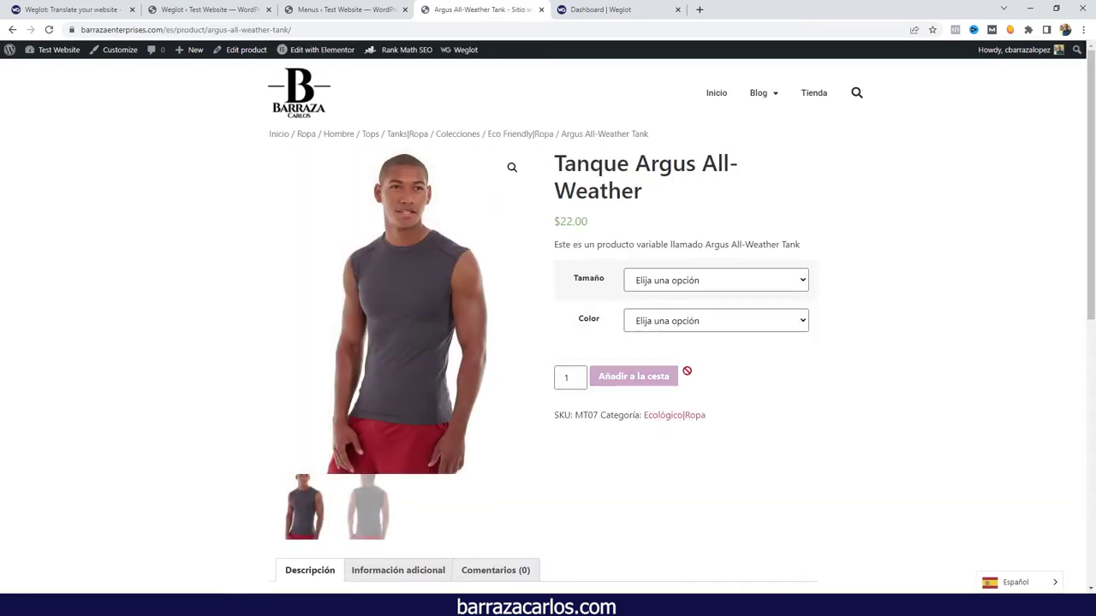
- Review the translated description, additional information and related products on the Argus All-Weather Tank page
{"action": "scroll", "coordinate": [443, 428], "scroll_direction": "down", "scroll_amount": 3}
{"action": "scroll", "coordinate": [394, 421], "scroll_direction": "down", "scroll_amount": 2}
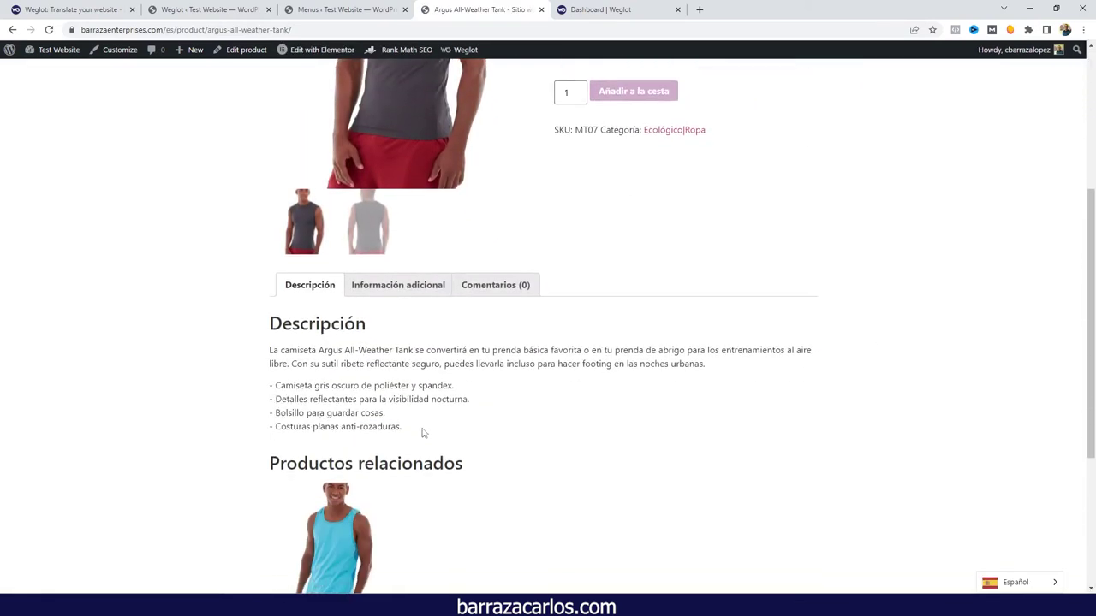
{"action": "left_click_drag", "start_coordinate": [422, 434], "coordinate": [252, 354]}
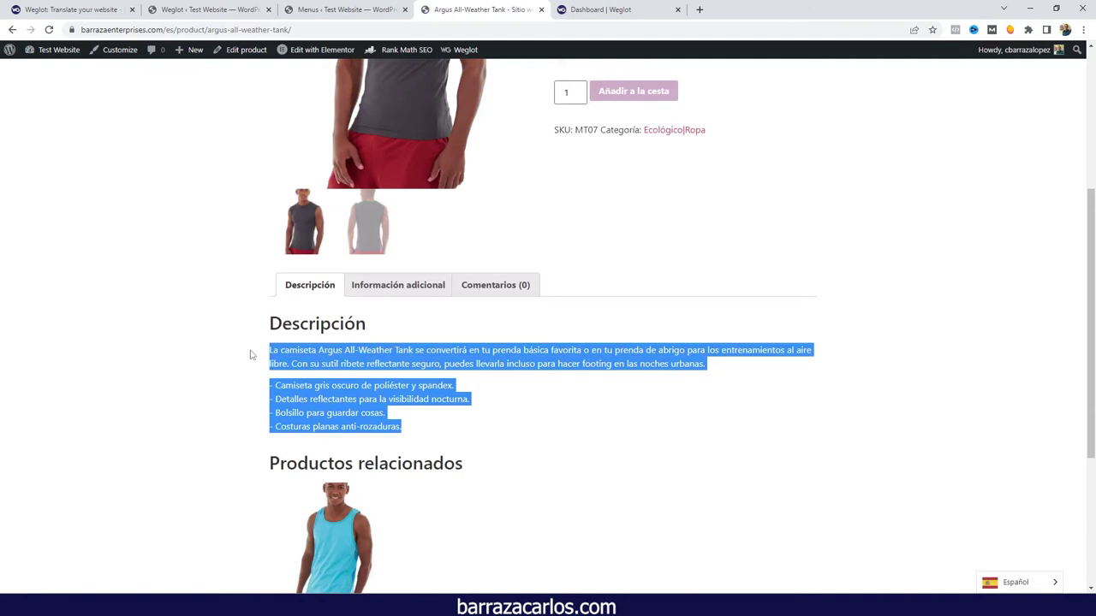
{"action": "left_click", "coordinate": [361, 282]}
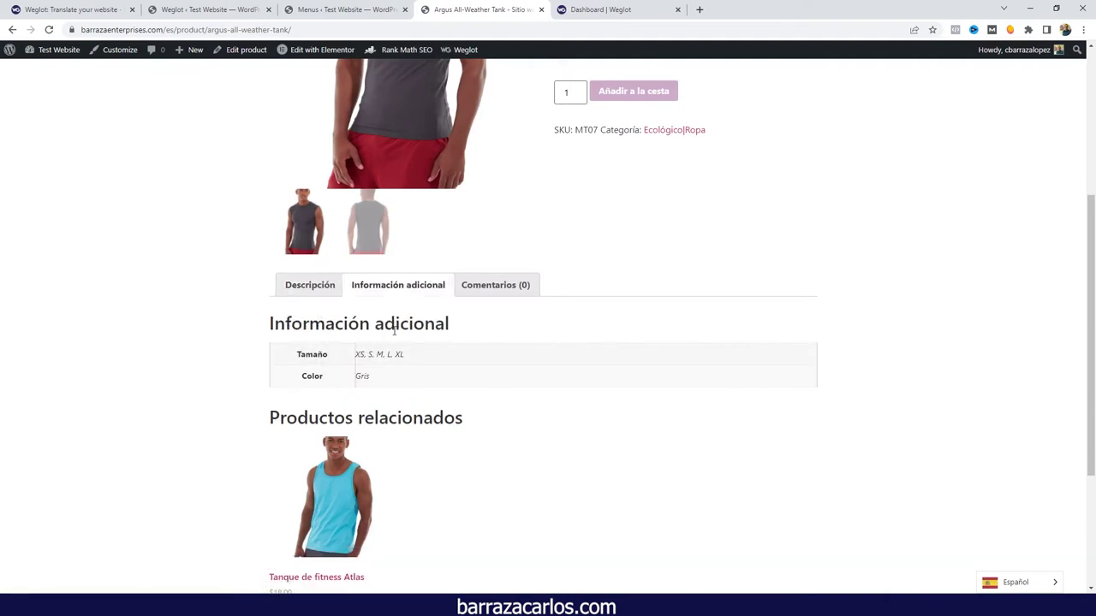
{"action": "scroll", "coordinate": [386, 376], "scroll_direction": "down", "scroll_amount": 3}
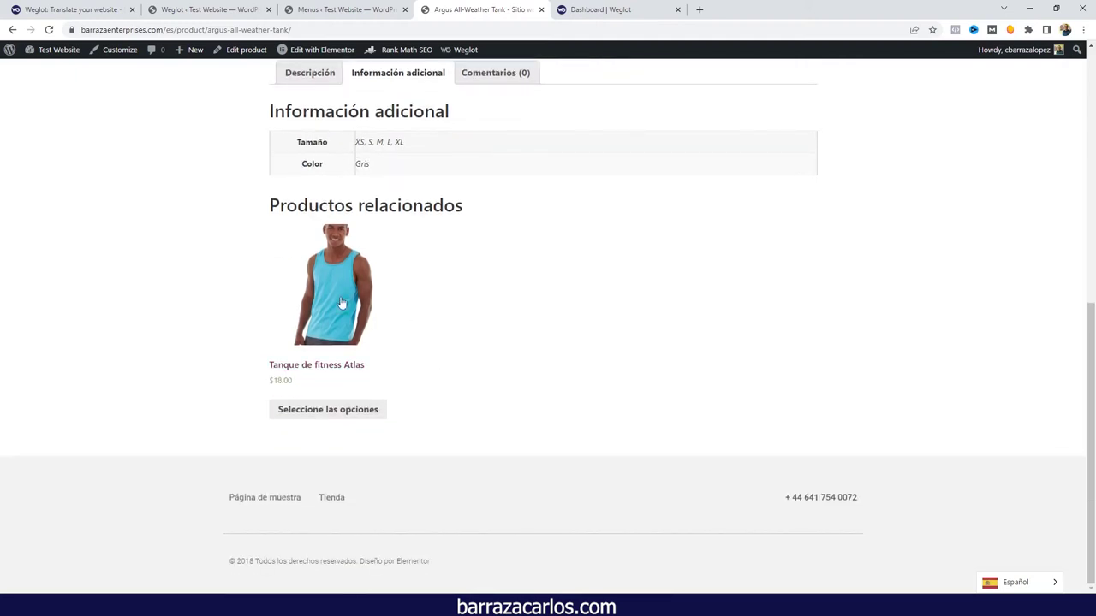
{"action": "scroll", "coordinate": [1019, 531], "scroll_direction": "up", "scroll_amount": 6}
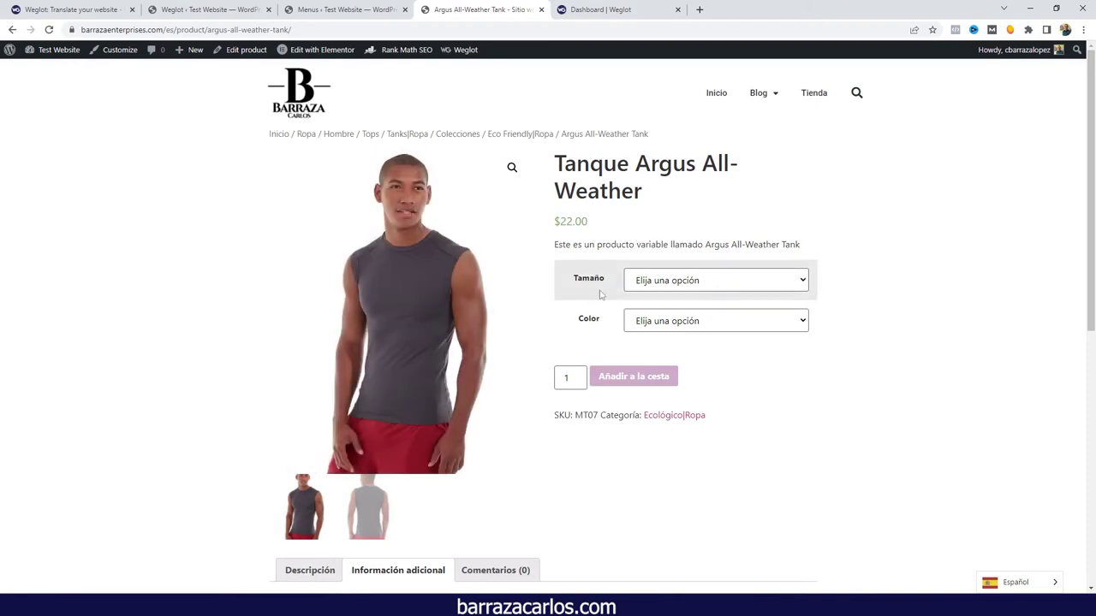
- View the Spanish product page's source code and inspect its title, meta description and hreflang alternate links
{"action": "right_click", "coordinate": [140, 240]}
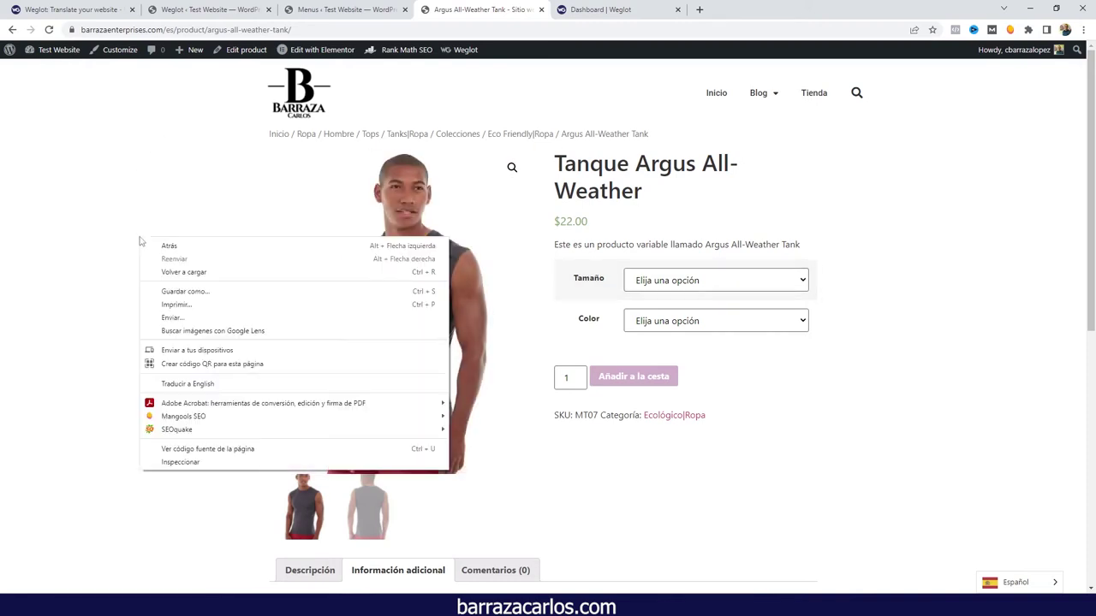
{"action": "left_click", "coordinate": [210, 449]}
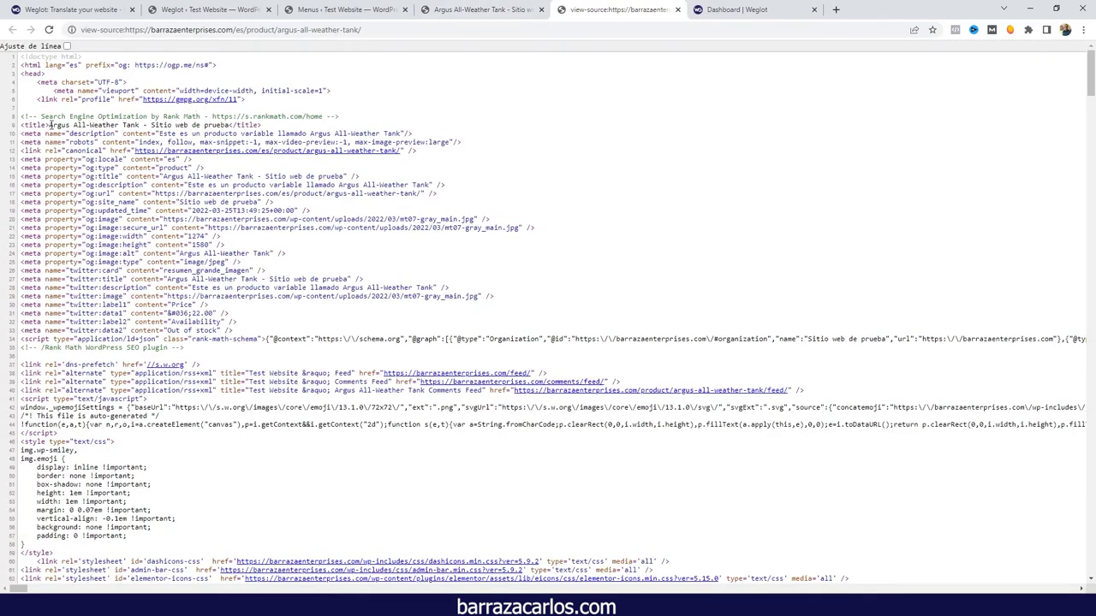
{"action": "left_click_drag", "start_coordinate": [51, 125], "coordinate": [231, 126]}
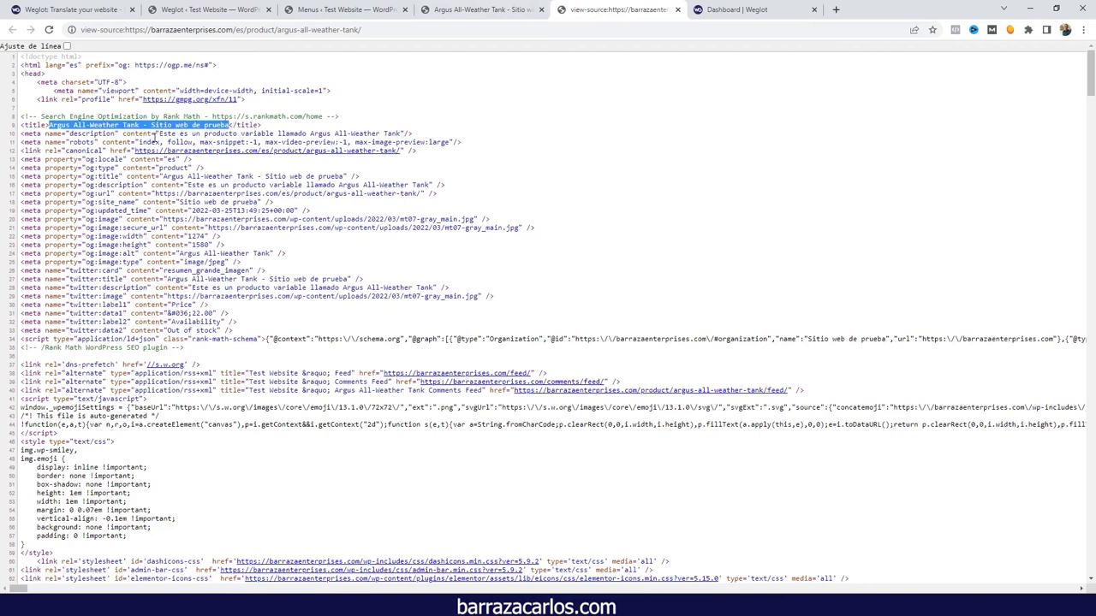
{"action": "left_click_drag", "start_coordinate": [161, 134], "coordinate": [400, 130]}
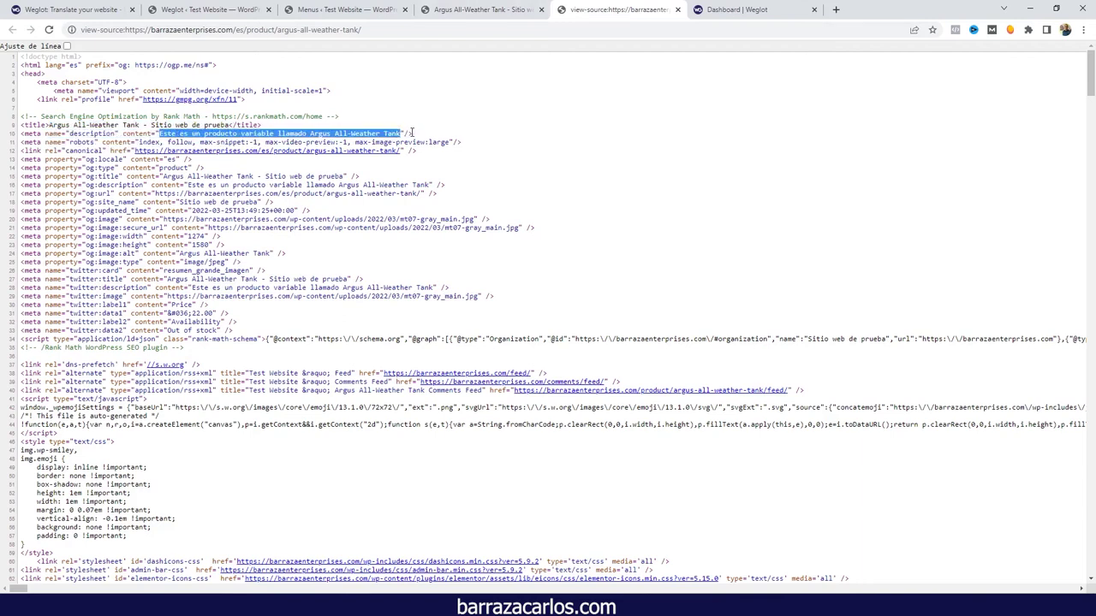
{"action": "scroll", "coordinate": [409, 162], "scroll_direction": "down", "scroll_amount": 10}
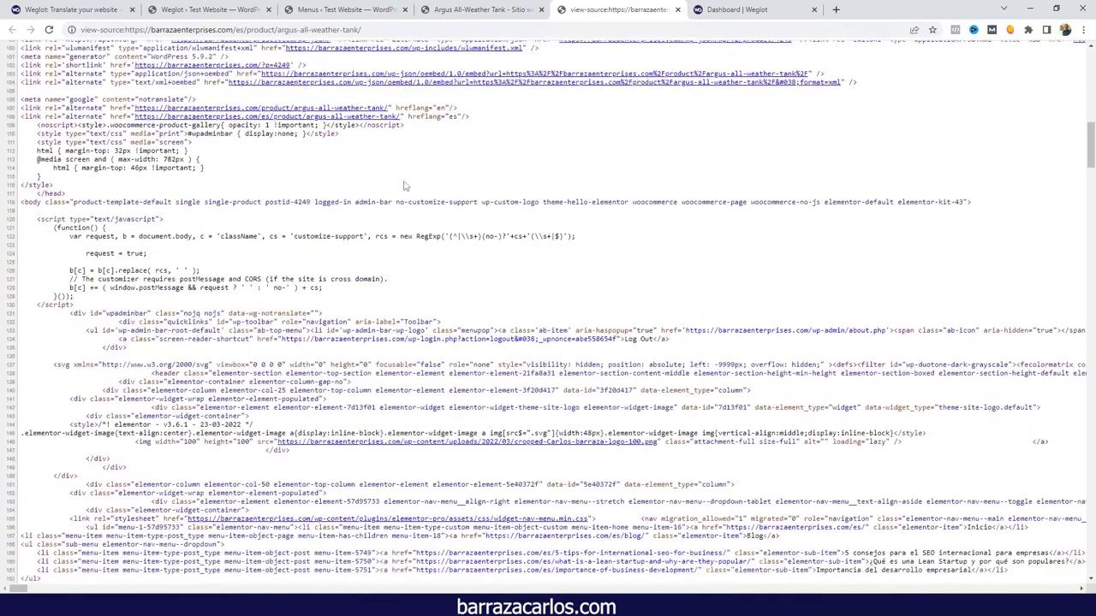
{"action": "scroll", "coordinate": [406, 185], "scroll_direction": "up", "scroll_amount": 1}
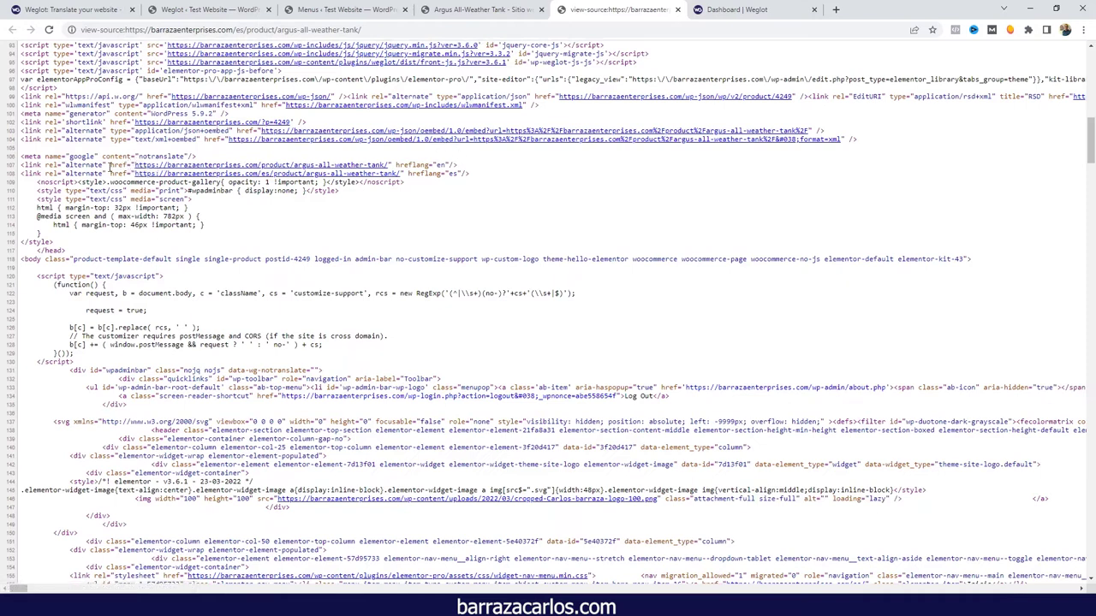
- Examine the English and Spanish hreflang alternate links in the product page's source code
{"action": "left_click_drag", "start_coordinate": [109, 165], "coordinate": [387, 163]}
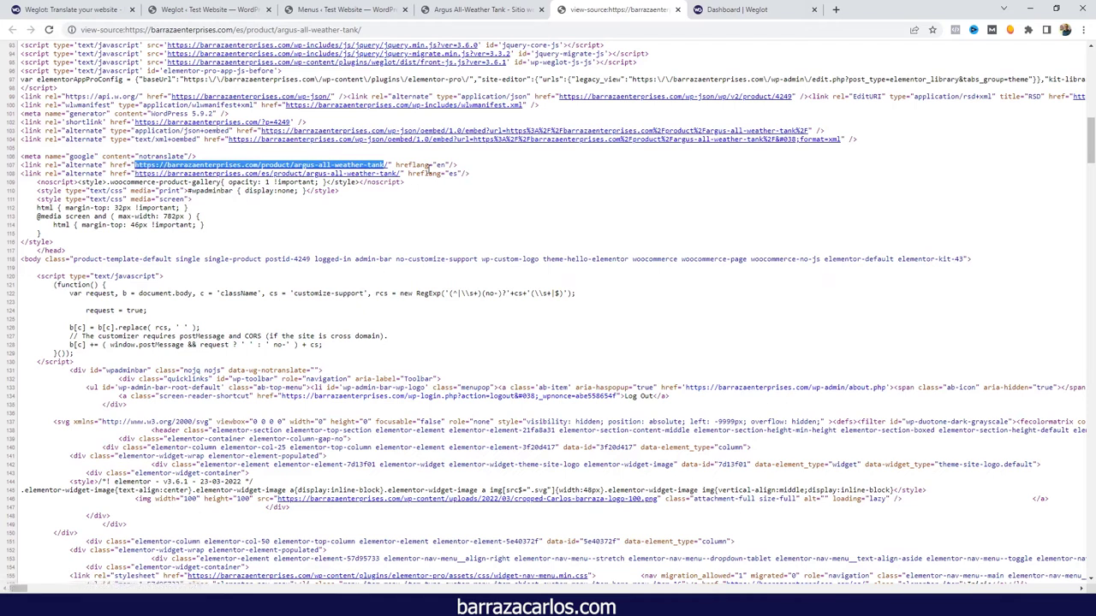
{"action": "left_click", "coordinate": [454, 173]}
{"action": "left_click_drag", "start_coordinate": [450, 174], "coordinate": [451, 174]}
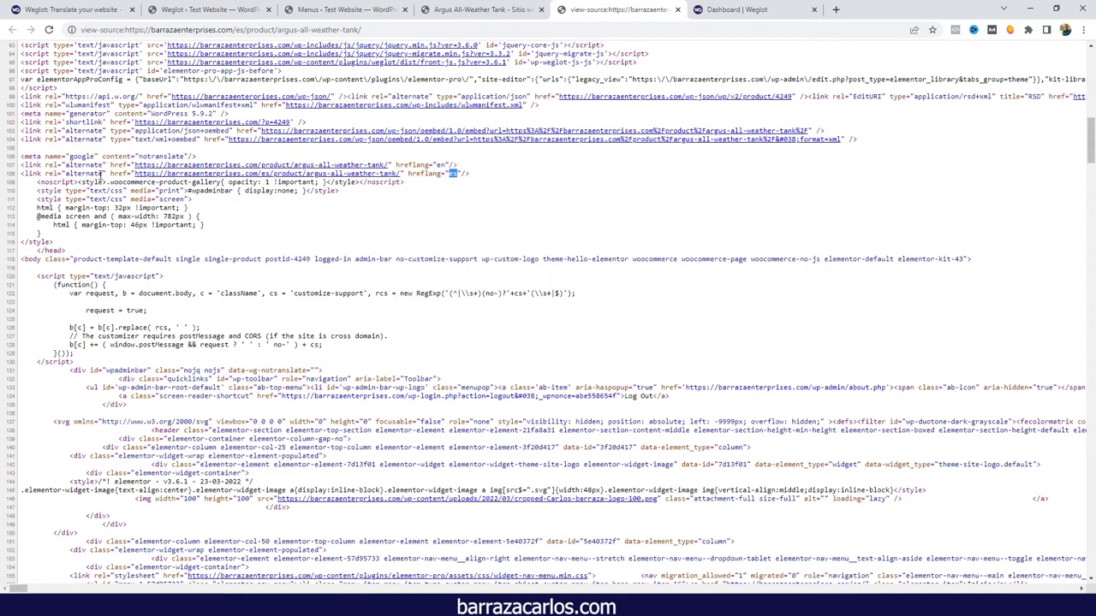
- Switch the Argus All-Weather Tank product page to English and back to Español to compare both versions
{"action": "left_click", "coordinate": [484, 9]}
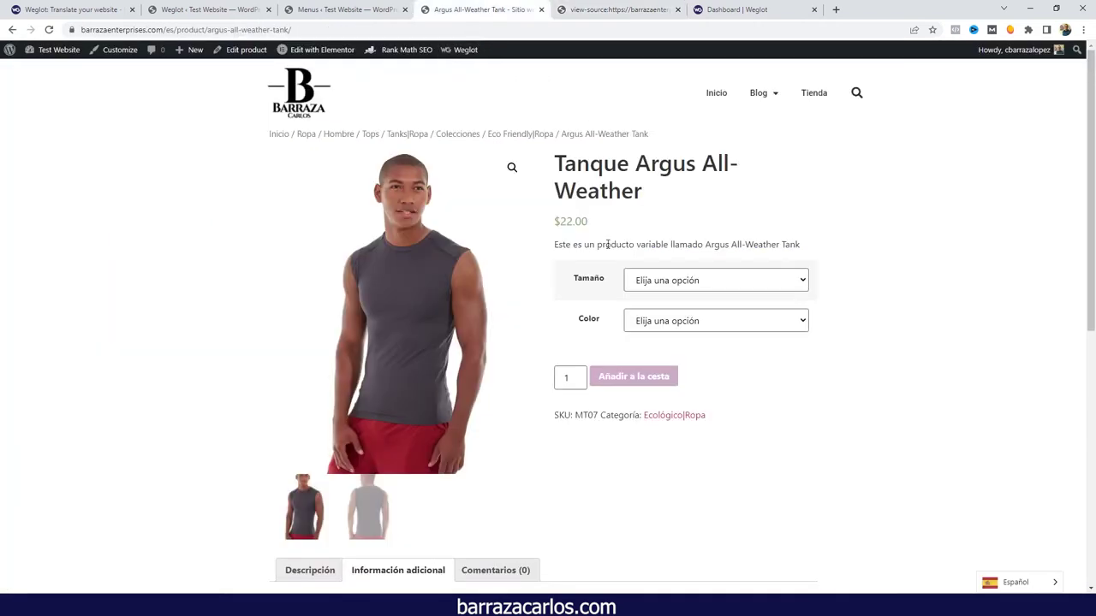
{"action": "mouse_move", "coordinate": [1019, 583]}
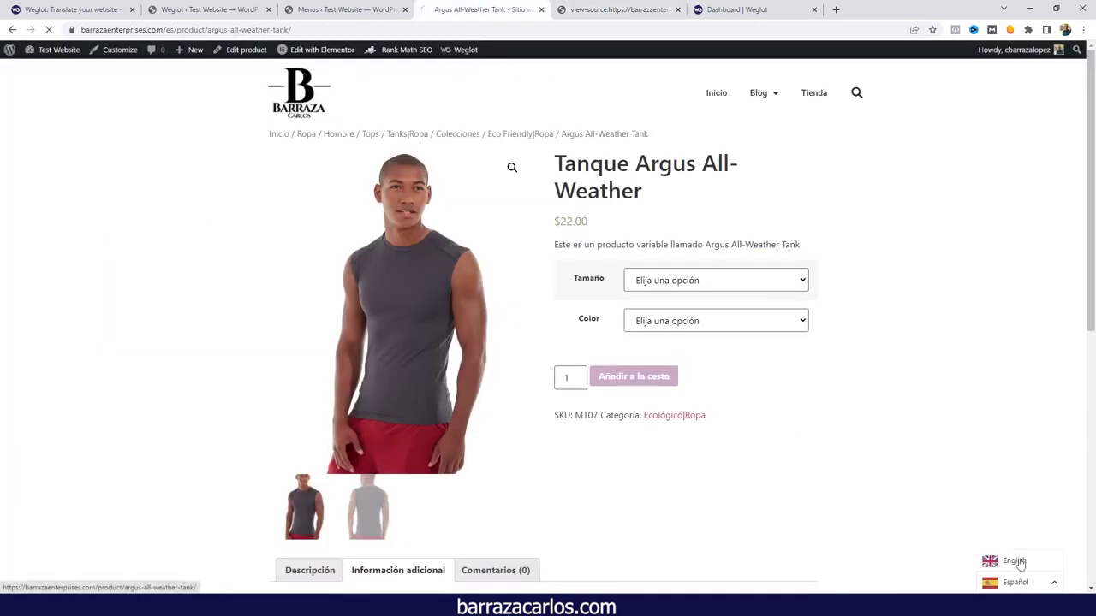
{"action": "left_click", "coordinate": [1017, 564]}
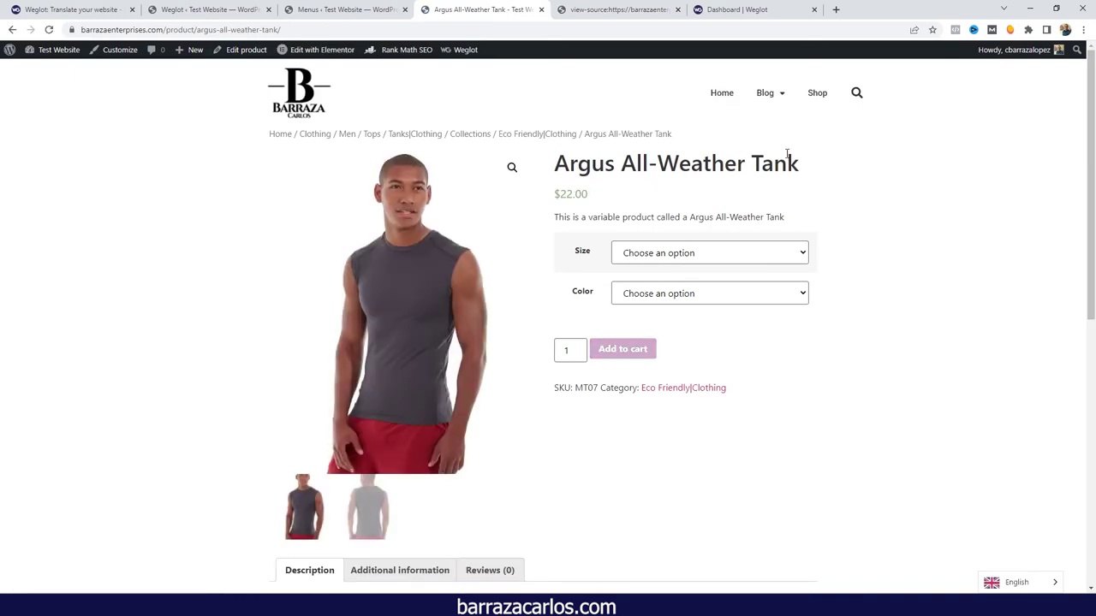
{"action": "mouse_move", "coordinate": [995, 584]}
{"action": "left_click", "coordinate": [1011, 564]}
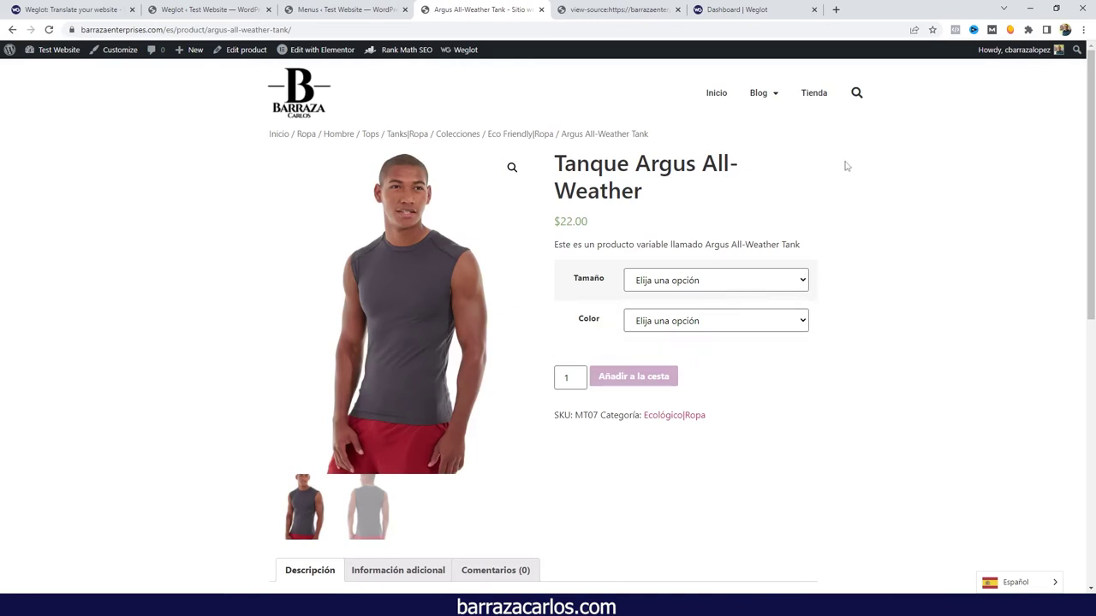
- Open the Spanish blog post "5 consejos para el SEO internacional para empresas" and examine its URL slug
{"action": "mouse_move", "coordinate": [756, 96]}
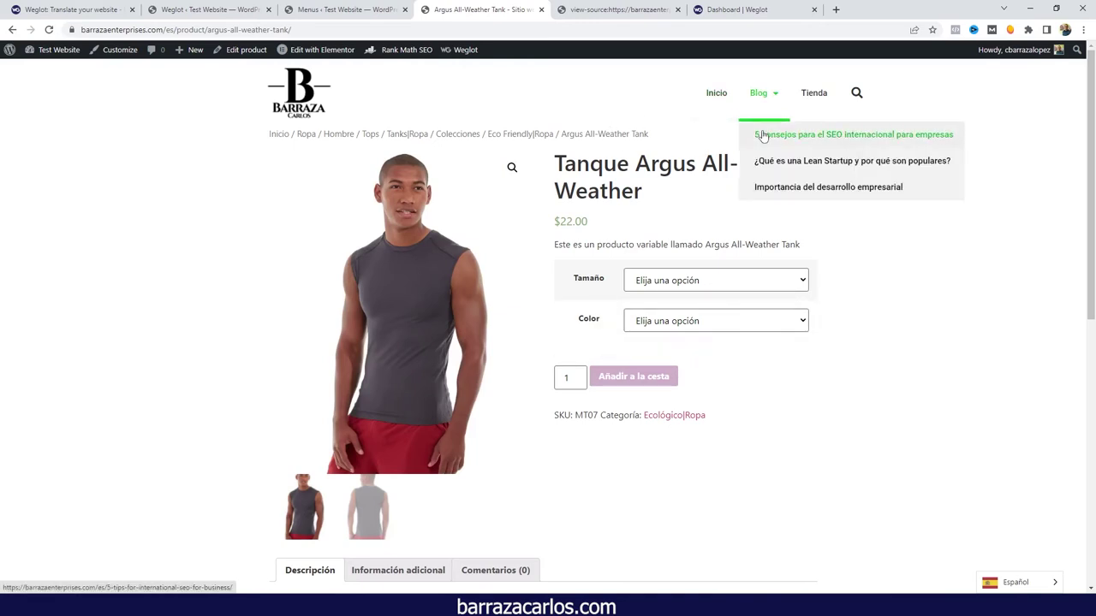
{"action": "left_click", "coordinate": [763, 135]}
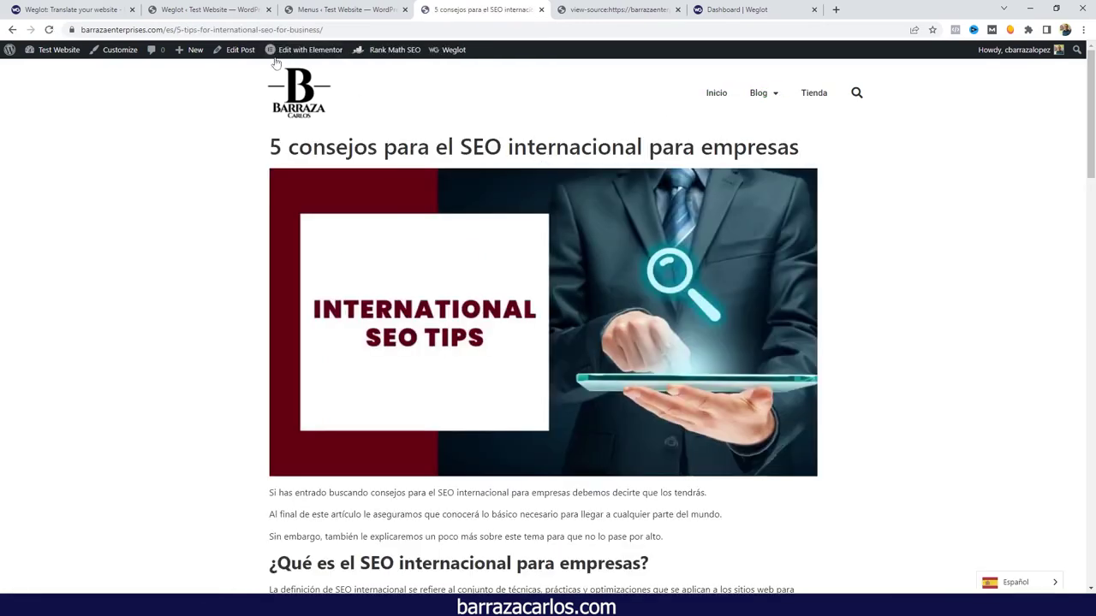
{"action": "left_click_drag", "start_coordinate": [176, 30], "coordinate": [340, 35]}
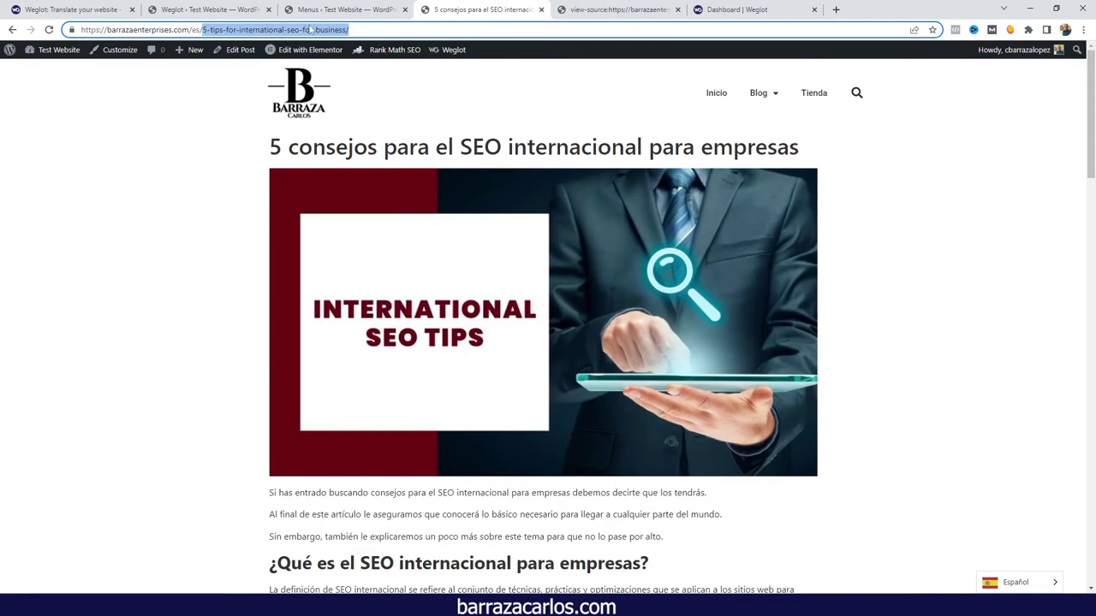
- In the Weglot dashboard, open the Spanish URL slug translations and locate the slug 5-tips-for-international-seo-for-business
{"action": "left_click", "coordinate": [733, 9]}
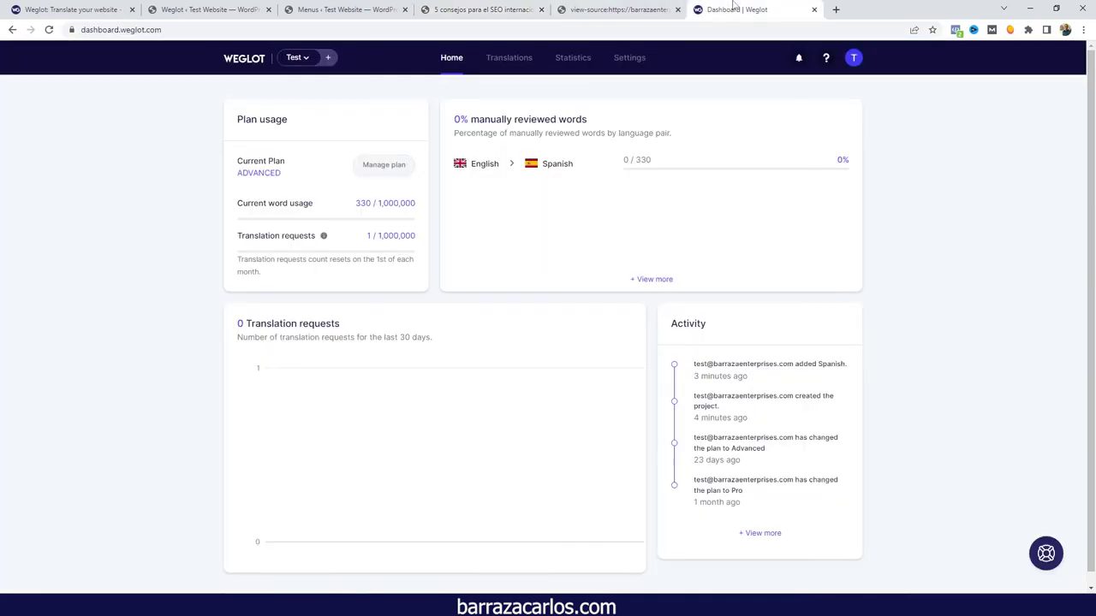
{"action": "left_click", "coordinate": [509, 58]}
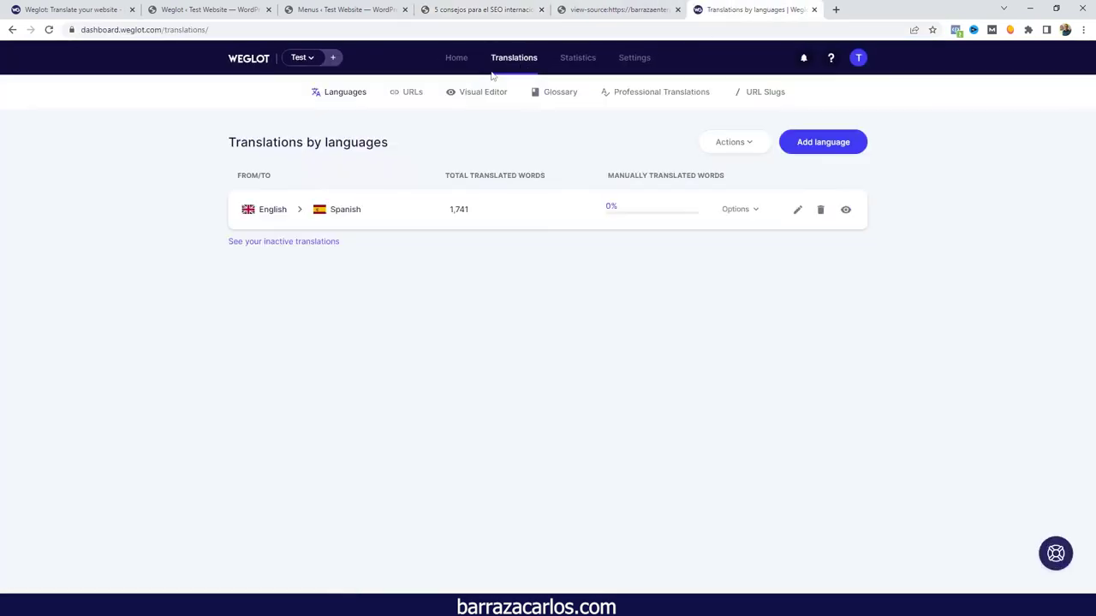
{"action": "left_click", "coordinate": [774, 93]}
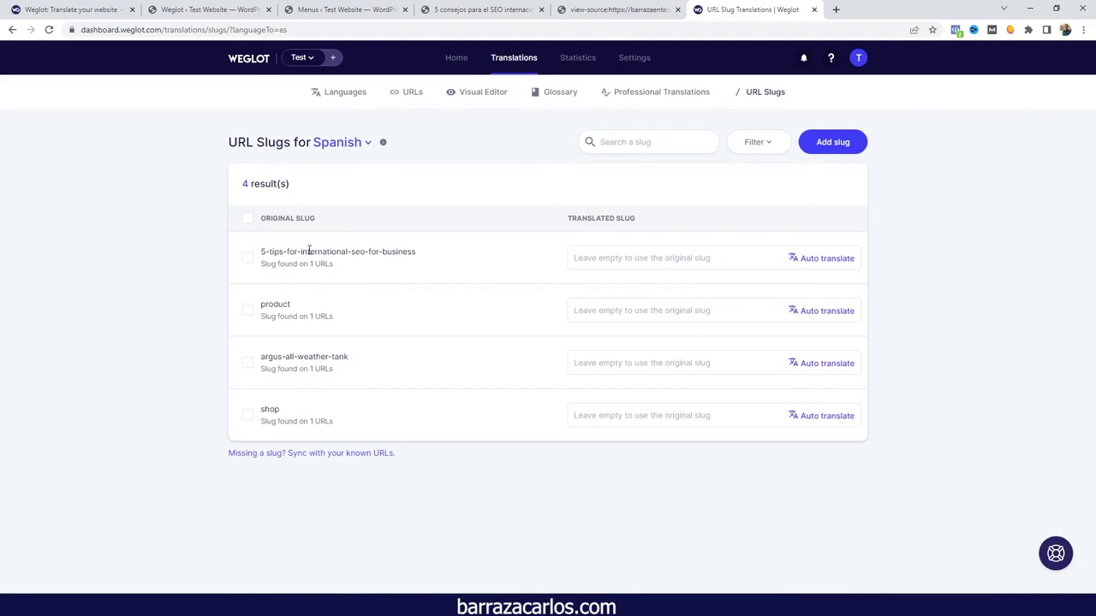
{"action": "left_click_drag", "start_coordinate": [428, 252], "coordinate": [250, 261]}
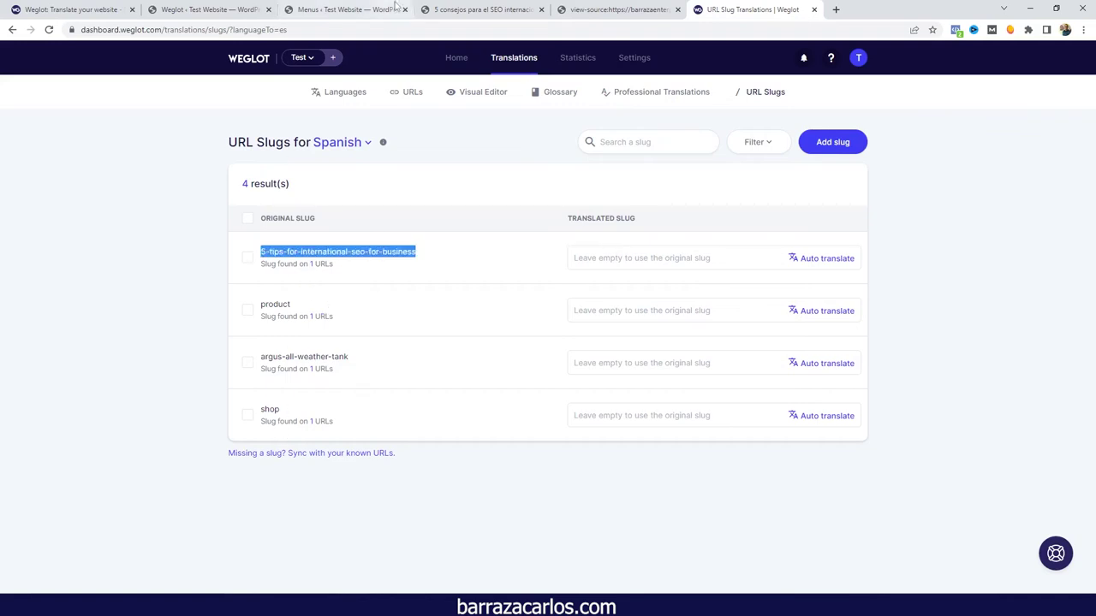
- Copy the Spanish post's title and save "5 consejos para el SEO internacional para empresas" as the translated slug for 5-tips-for-international-seo-for-business
{"action": "left_click", "coordinate": [480, 9]}
{"action": "left_click_drag", "start_coordinate": [821, 151], "coordinate": [261, 152]}
{"action": "key", "text": "ctrl+c"}
{"action": "left_click", "coordinate": [753, 9]}
{"action": "left_click", "coordinate": [647, 257]}
{"action": "key", "text": "ctrl+v"}
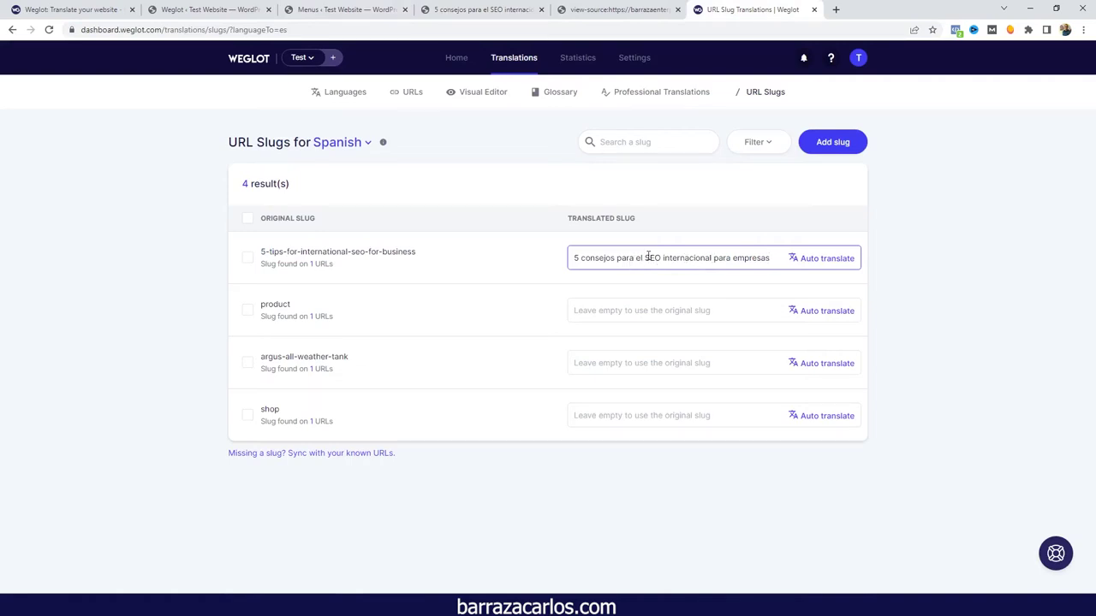
{"action": "key", "text": "Return"}
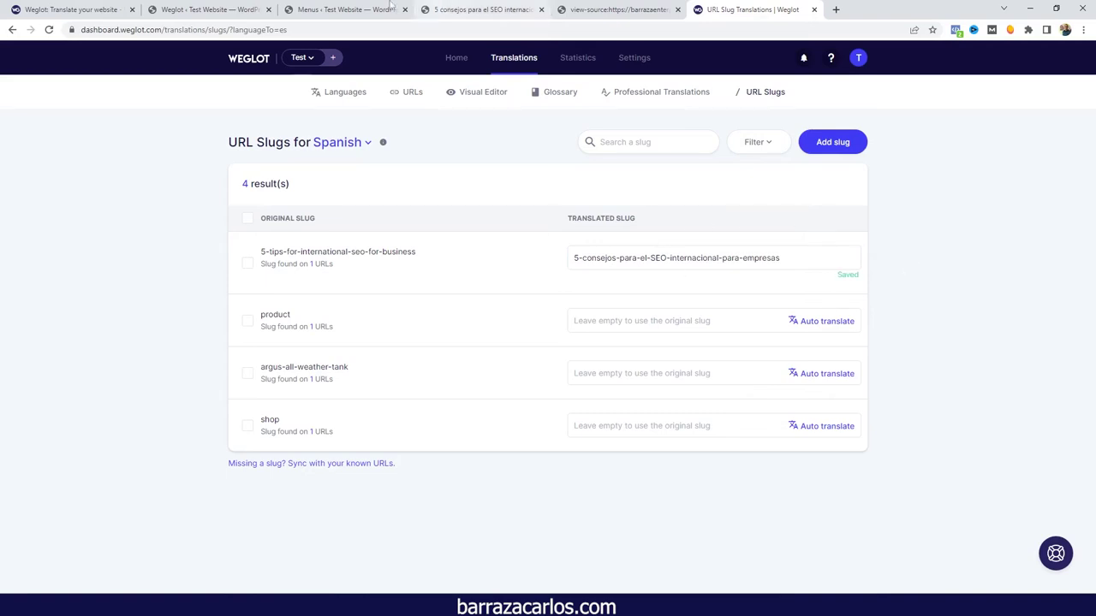
- Reload the Spanish blog post on the website and check the translated slug in its URL
{"action": "left_click", "coordinate": [479, 10]}
{"action": "left_click", "coordinate": [48, 30]}
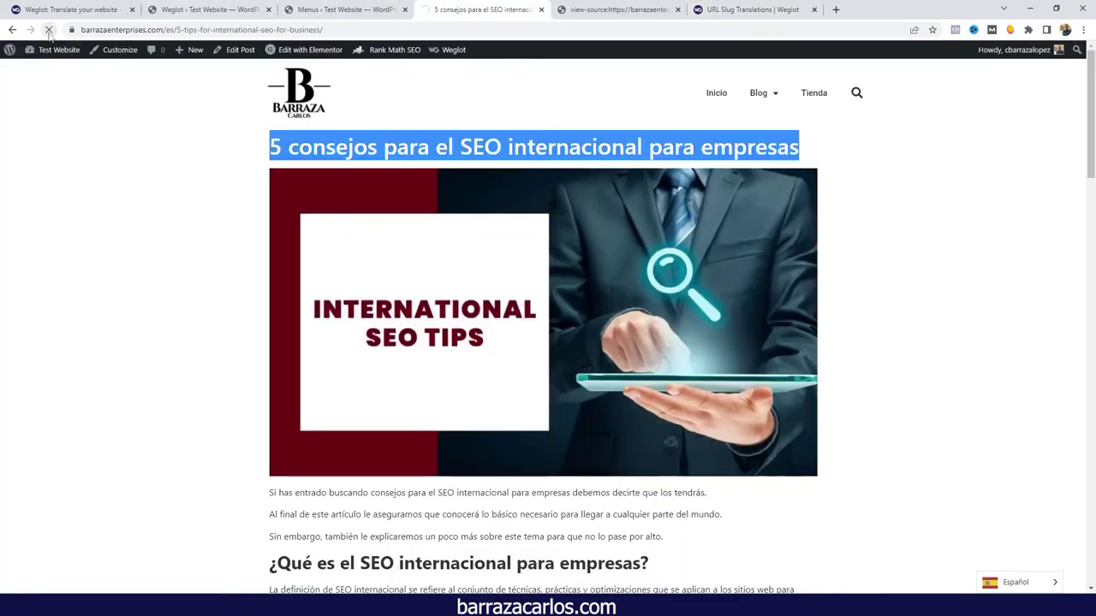
{"action": "left_click_drag", "start_coordinate": [200, 30], "coordinate": [403, 31]}
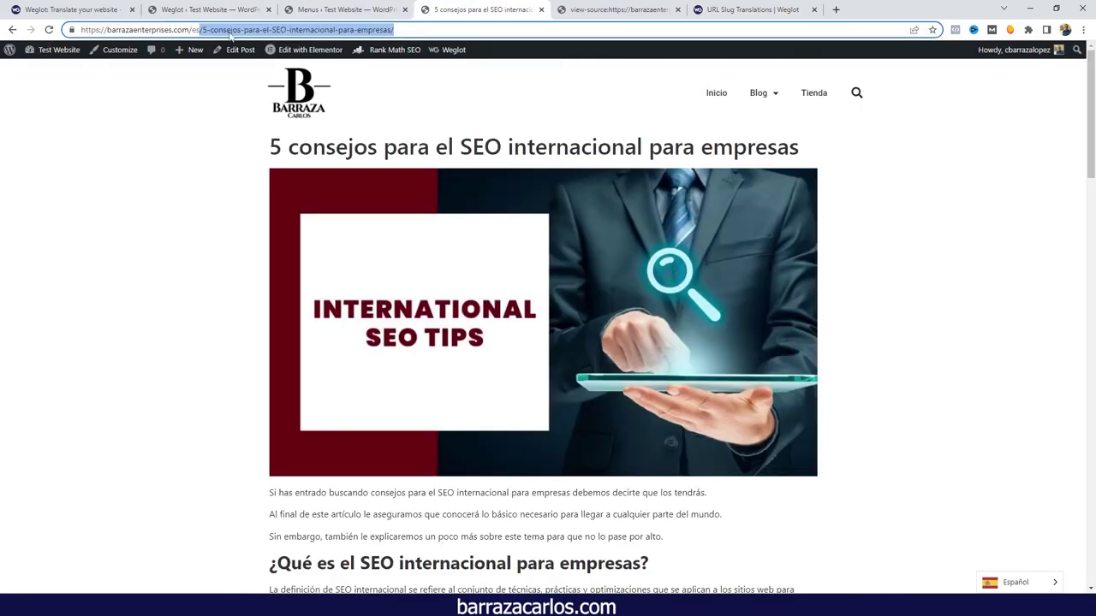
{"action": "left_click", "coordinate": [205, 114]}
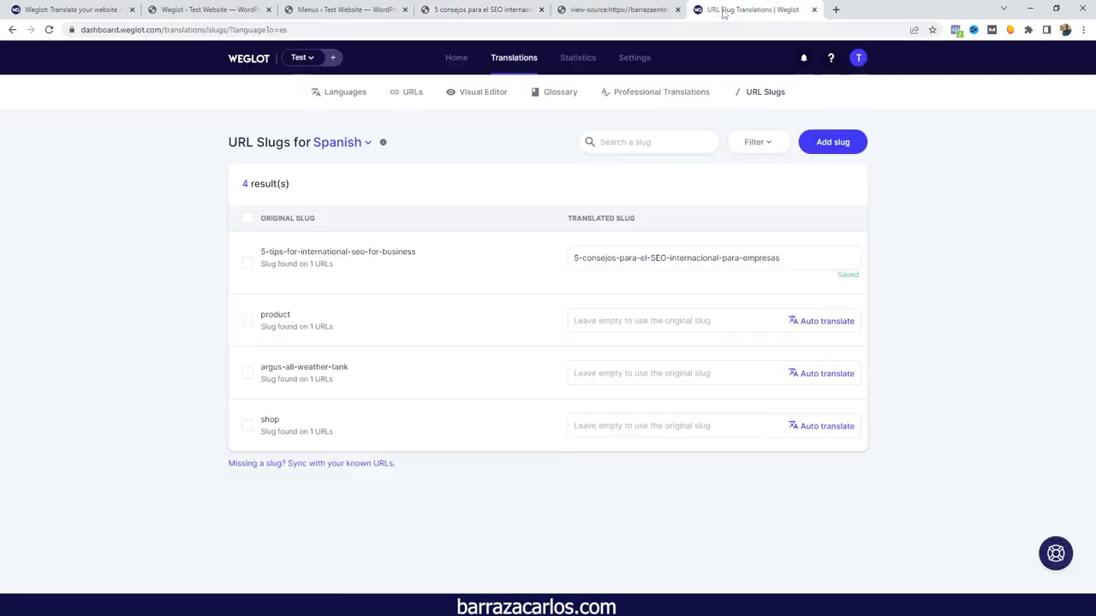
- Open Weglot's English to Spanish translation list and review the automatic translations on its first page
{"action": "left_click", "coordinate": [725, 12]}
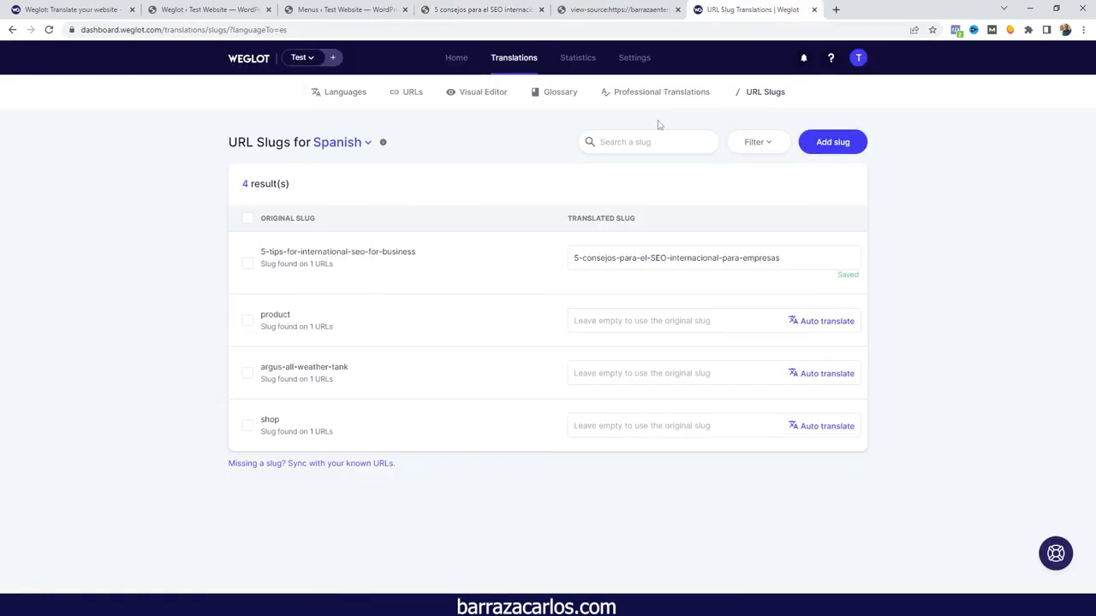
{"action": "left_click", "coordinate": [342, 92]}
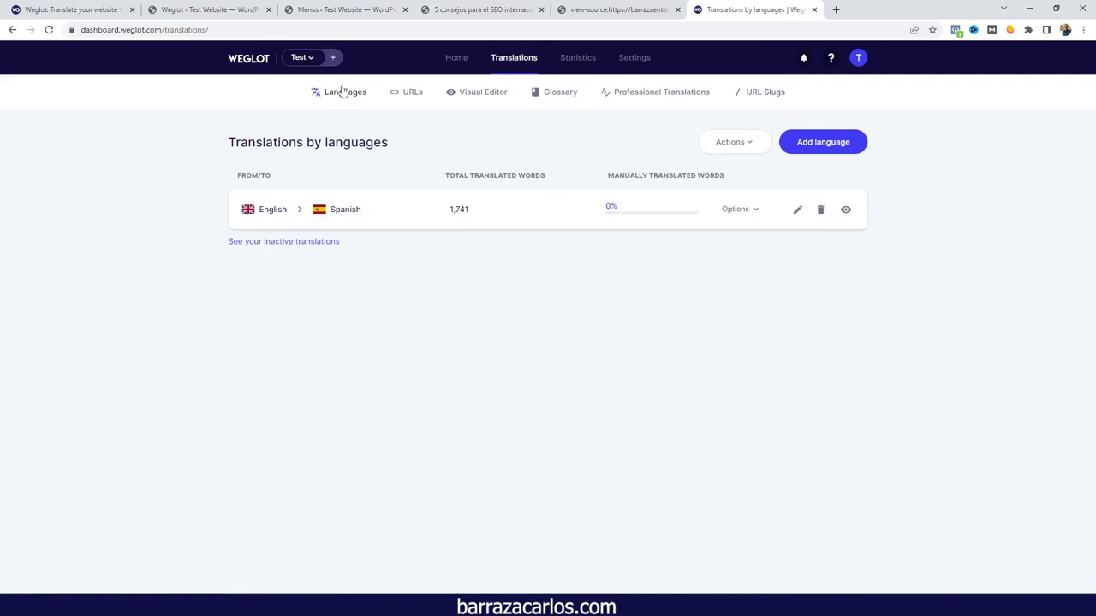
{"action": "left_click", "coordinate": [393, 210]}
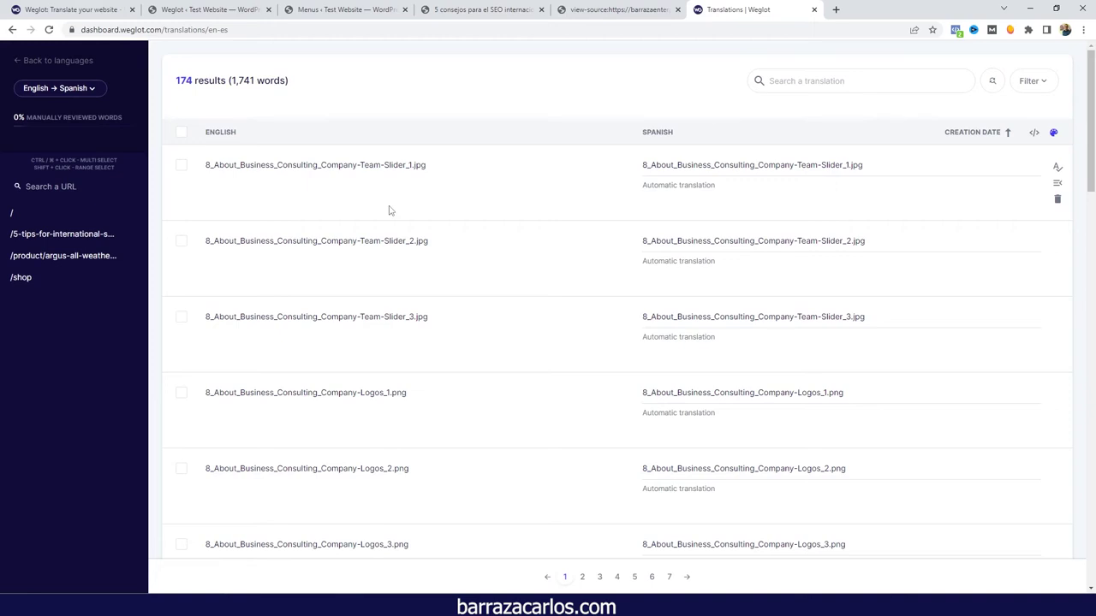
{"action": "scroll", "coordinate": [389, 211], "scroll_direction": "down", "scroll_amount": 2}
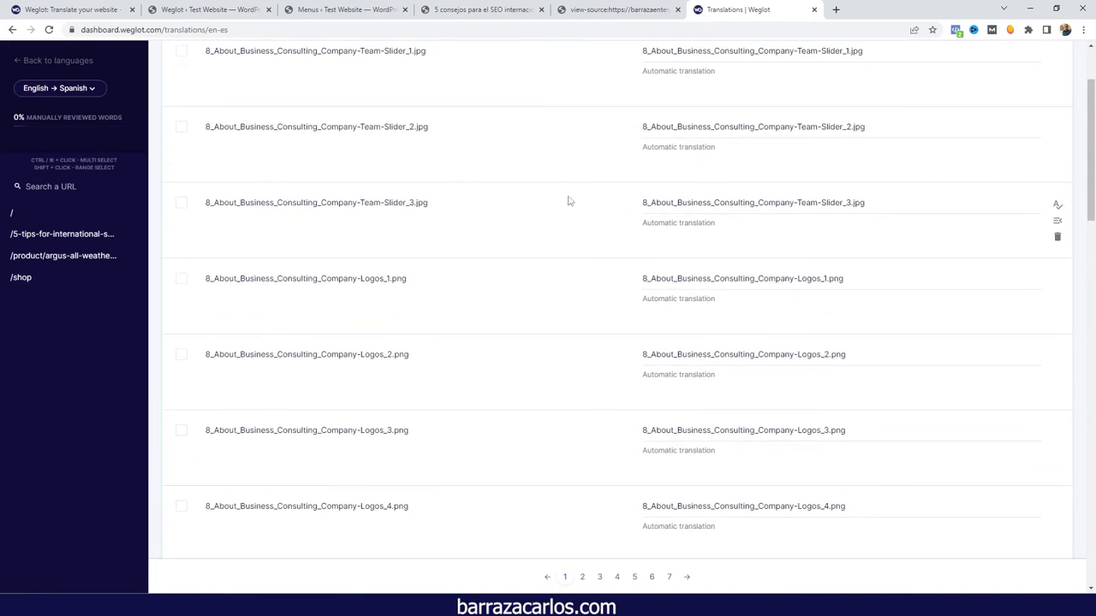
{"action": "scroll", "coordinate": [570, 201], "scroll_direction": "down", "scroll_amount": 7}
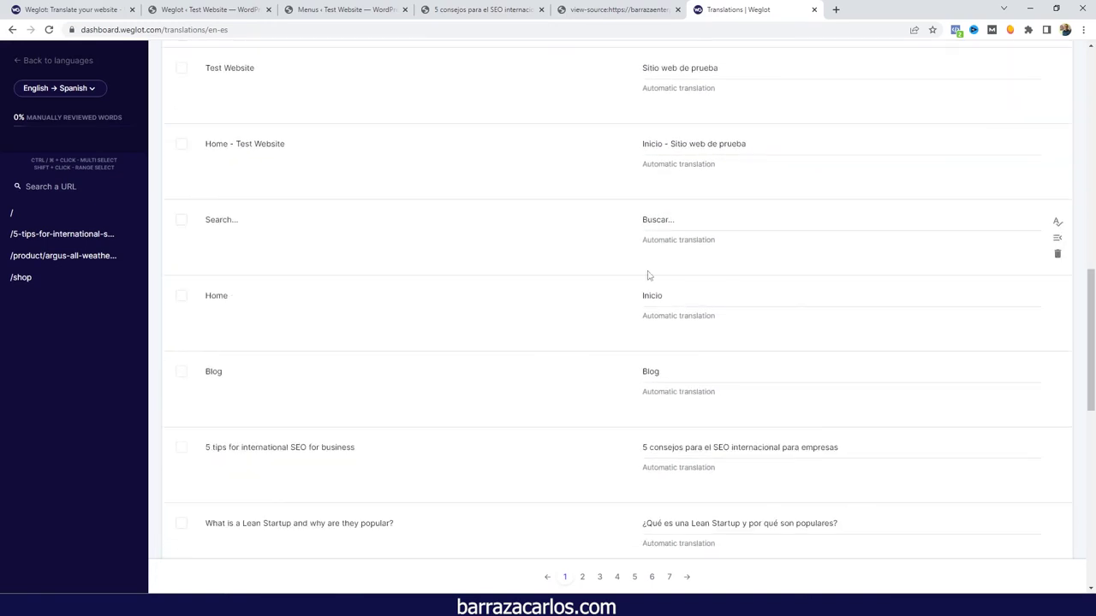
{"action": "scroll", "coordinate": [526, 313], "scroll_direction": "down", "scroll_amount": 5}
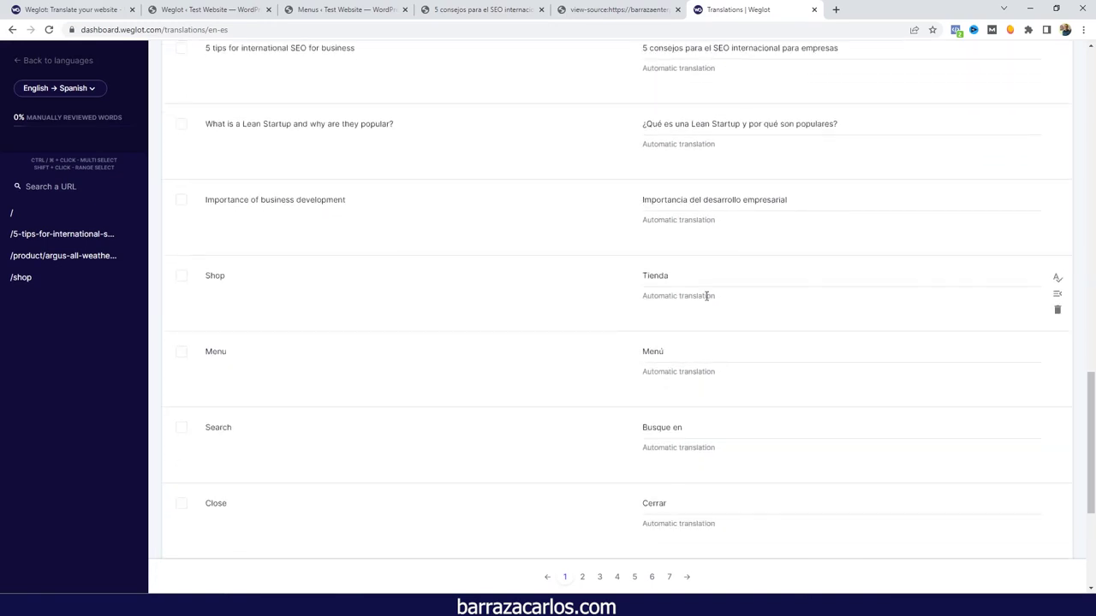
{"action": "scroll", "coordinate": [707, 295], "scroll_direction": "down", "scroll_amount": 4}
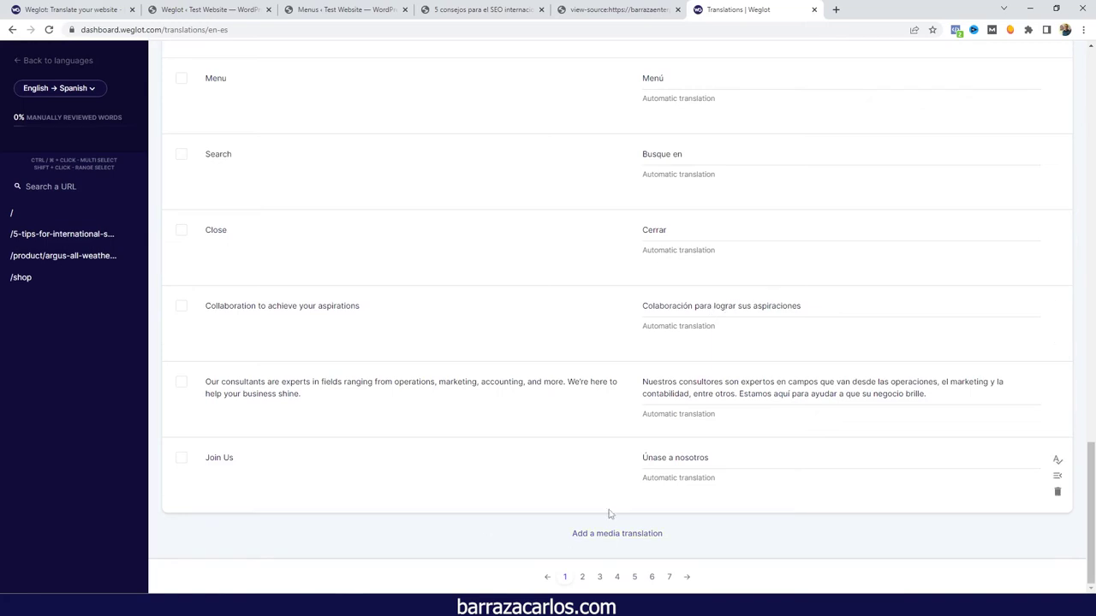
- Start a media translation in Weglot and enter the post's International-SEO-Tips-1024x576.jpg image URL as the English source
{"action": "left_click", "coordinate": [604, 535]}
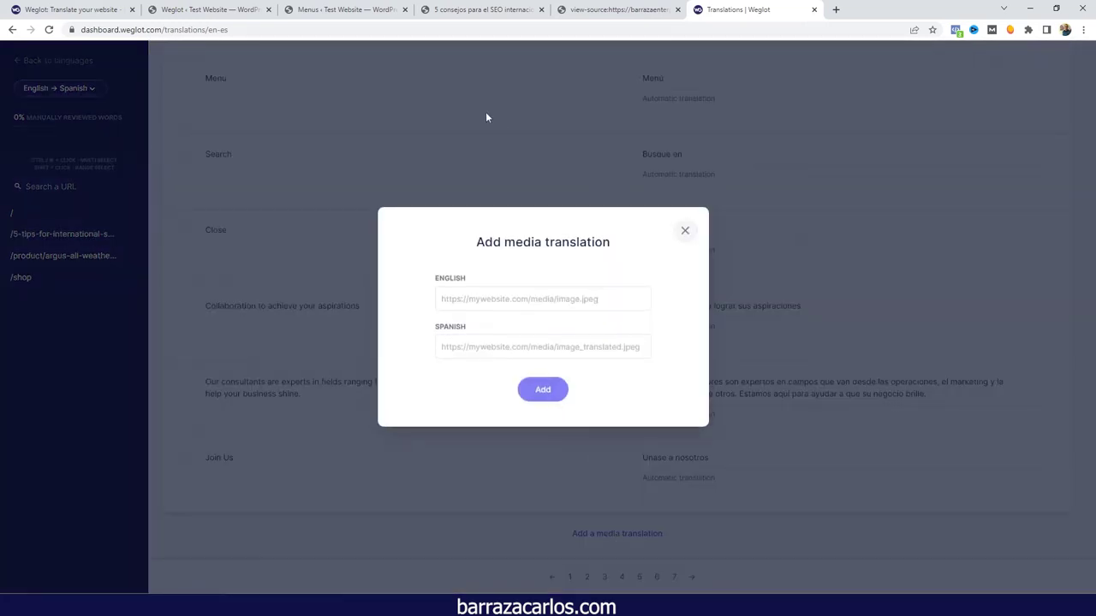
{"action": "left_click", "coordinate": [477, 12]}
{"action": "right_click", "coordinate": [428, 249]}
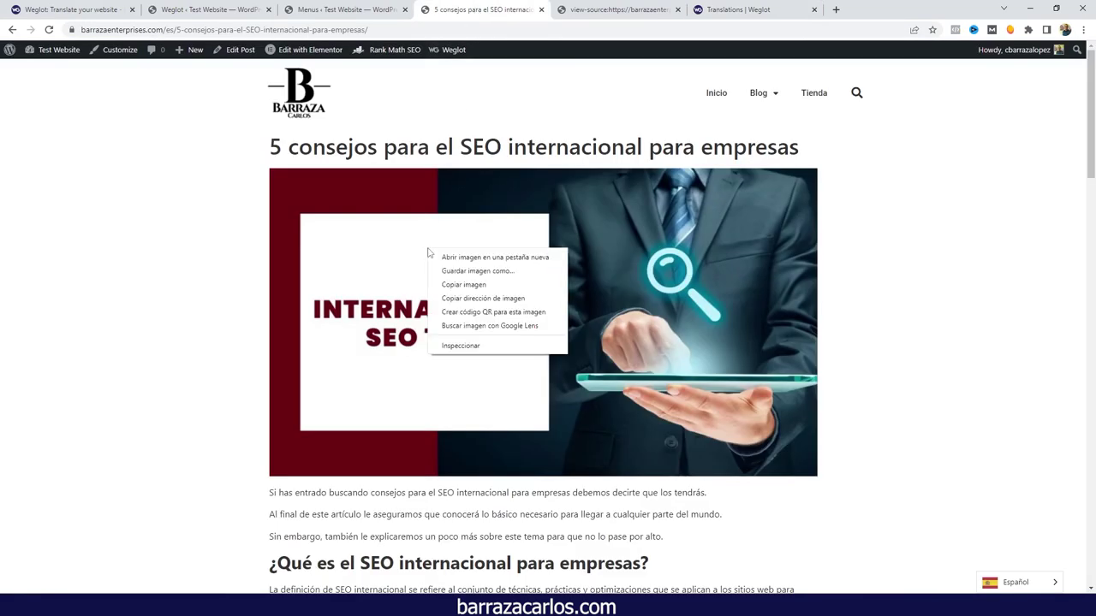
{"action": "left_click", "coordinate": [480, 299]}
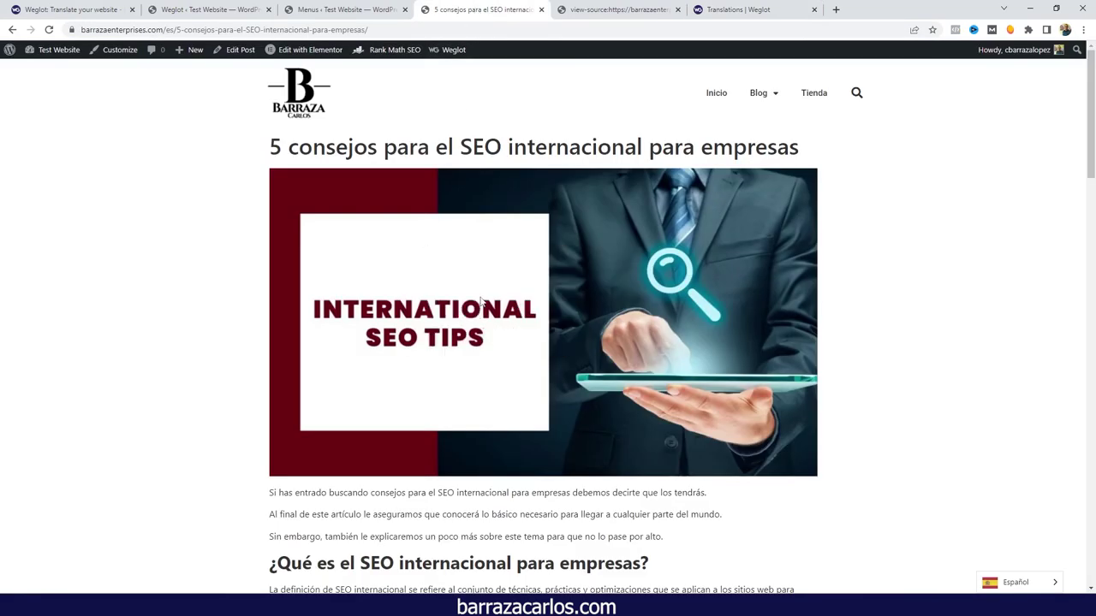
{"action": "left_click", "coordinate": [711, 5]}
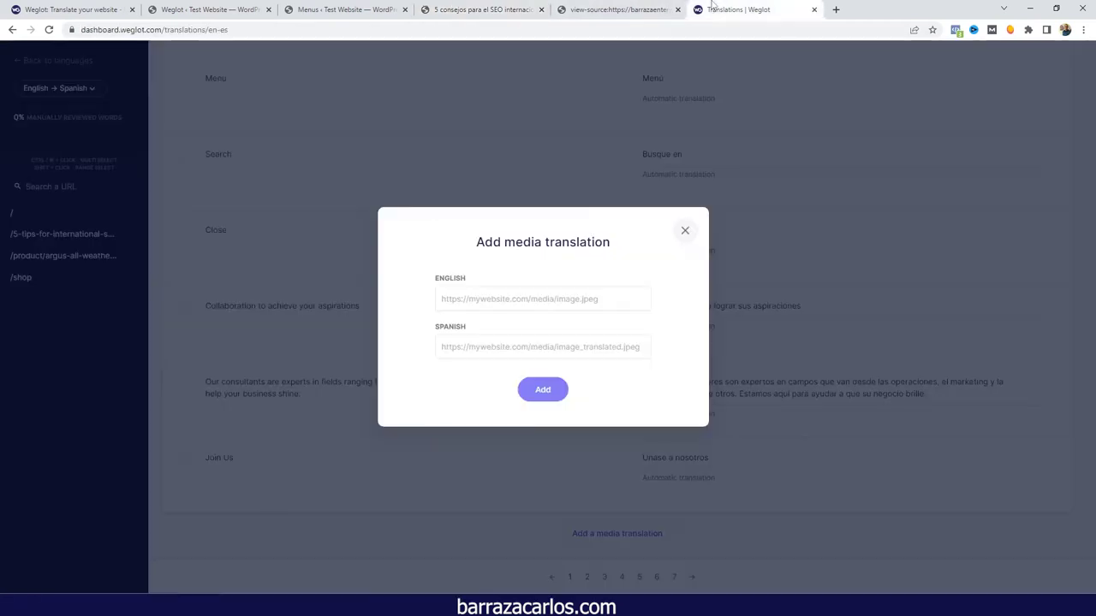
{"action": "left_click", "coordinate": [497, 291]}
{"action": "key", "text": "ctrl+v"}
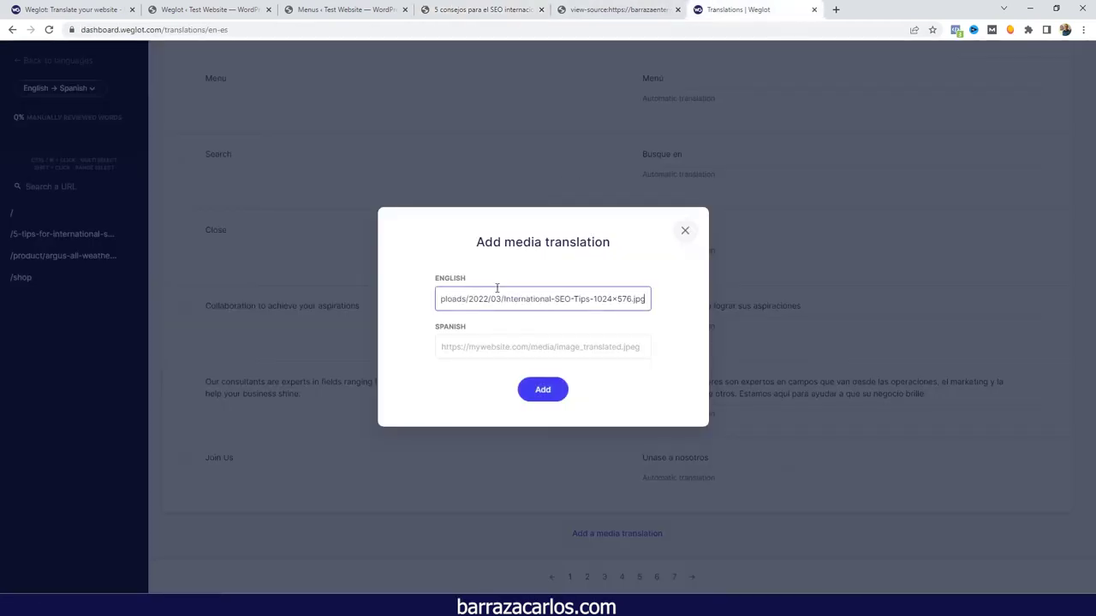
{"action": "left_click_drag", "start_coordinate": [504, 299], "coordinate": [412, 302]}
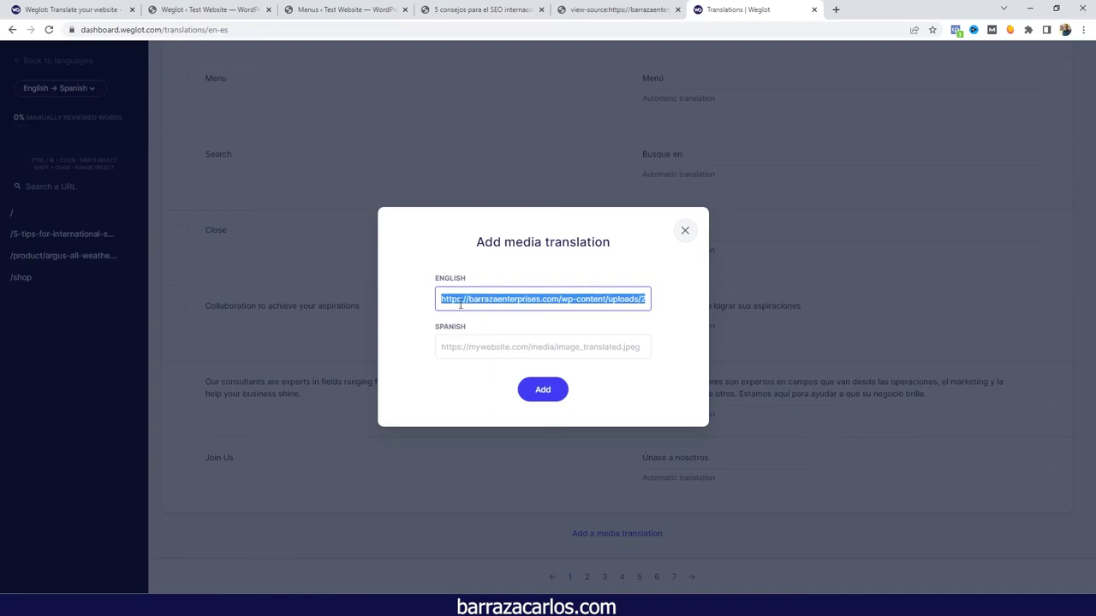
{"action": "left_click", "coordinate": [506, 344]}
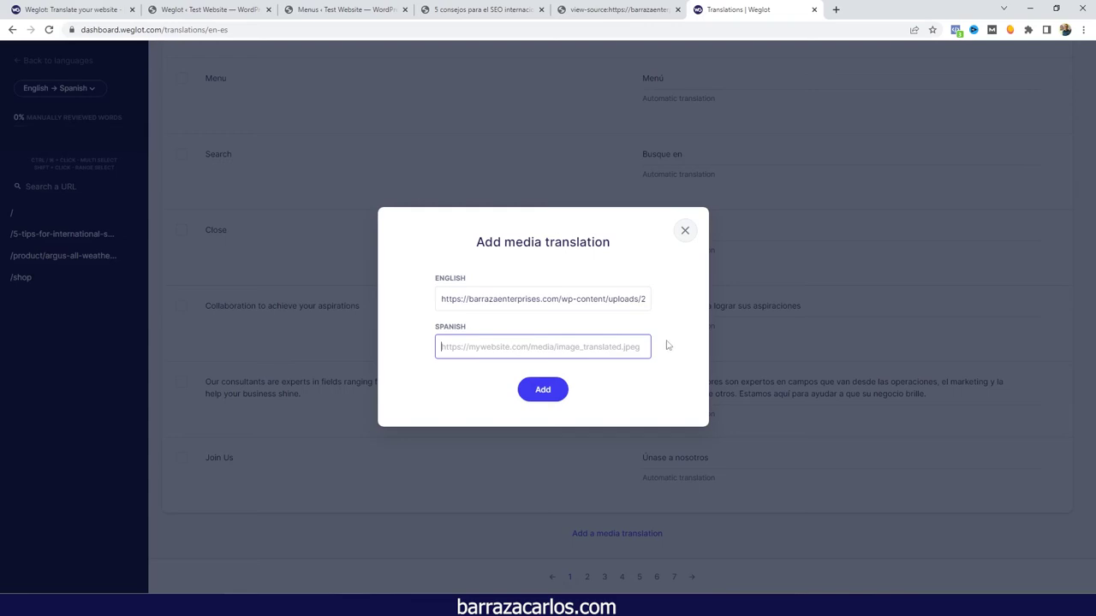
- Upload Tips de SEO internacional.jpg to the WordPress media library
{"action": "left_click", "coordinate": [184, 5]}
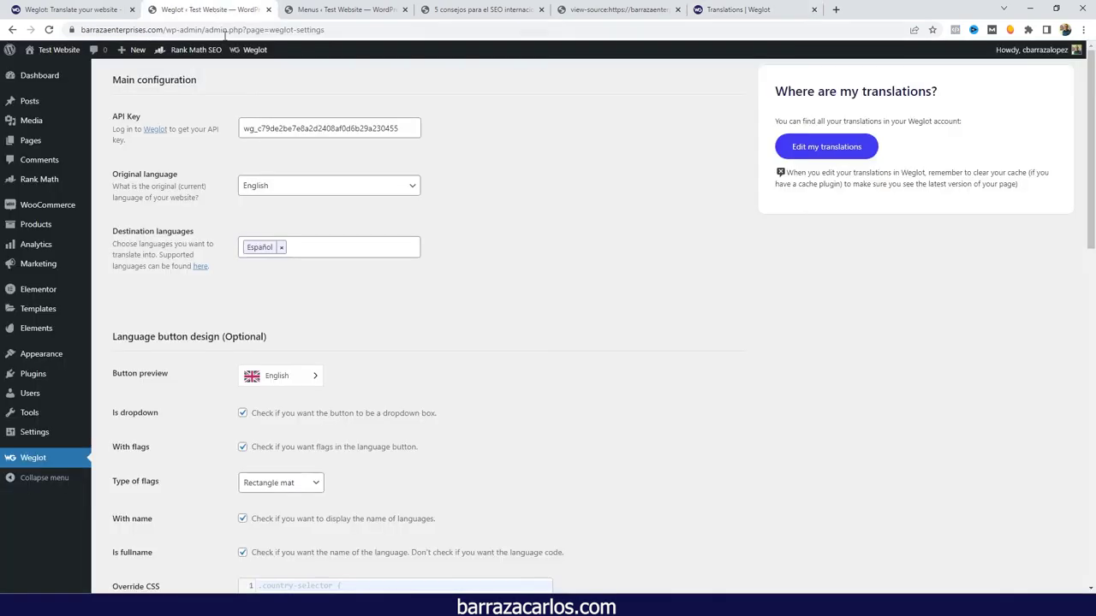
{"action": "left_click", "coordinate": [32, 124]}
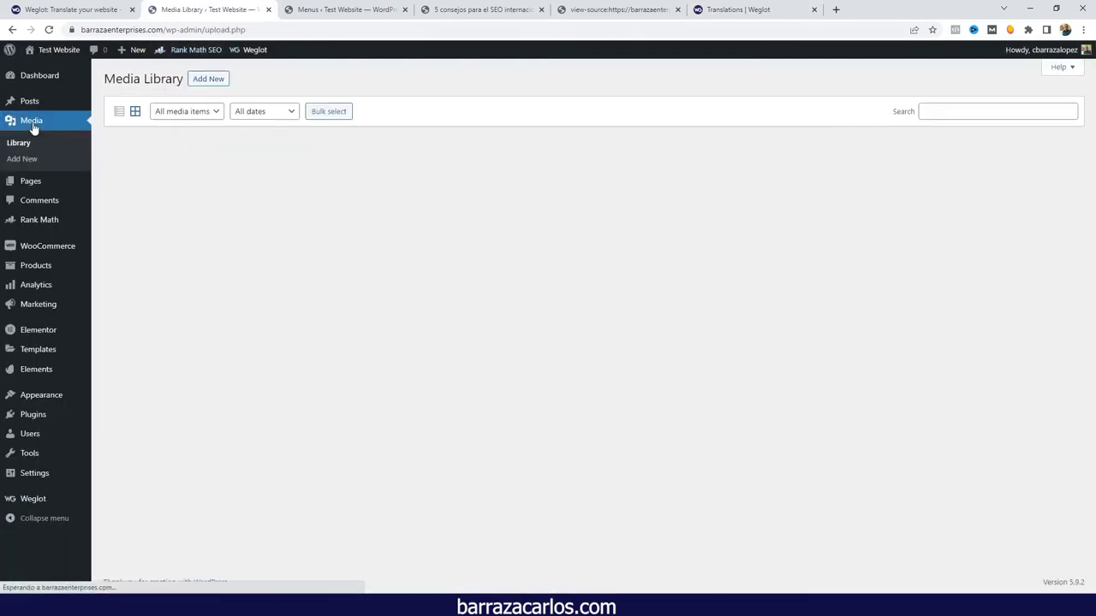
{"action": "left_click", "coordinate": [215, 80]}
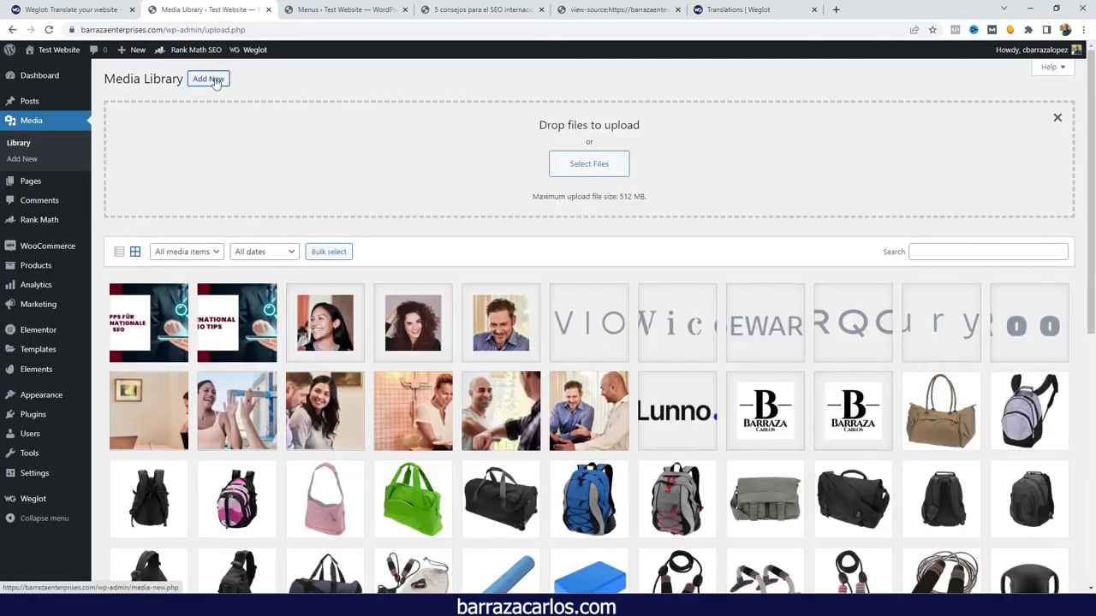
{"action": "left_click", "coordinate": [587, 164]}
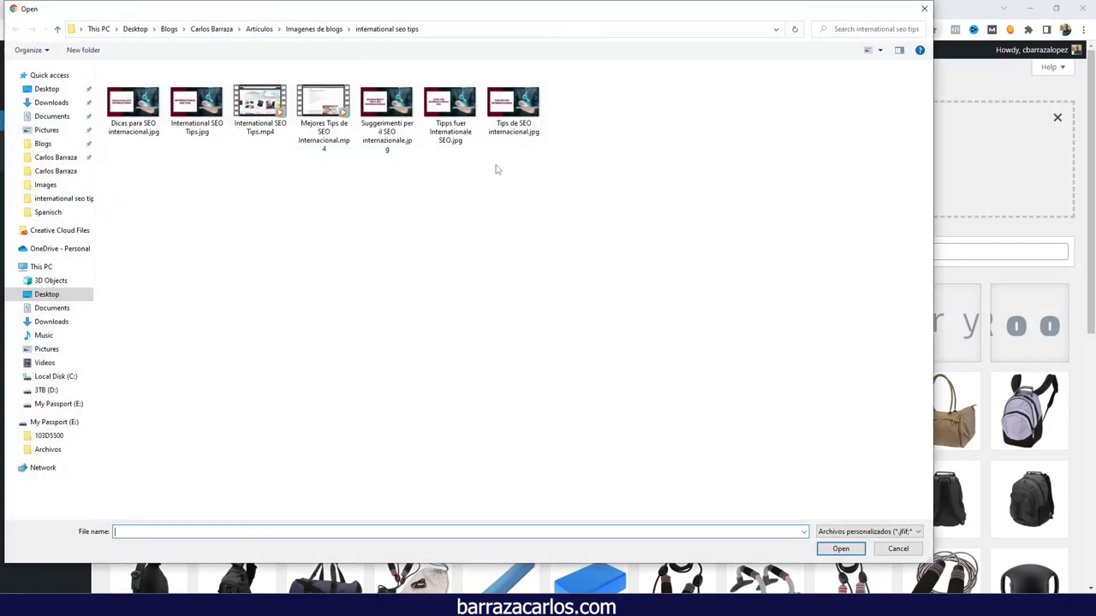
{"action": "left_click", "coordinate": [513, 107]}
{"action": "double_click", "coordinate": [513, 107]}
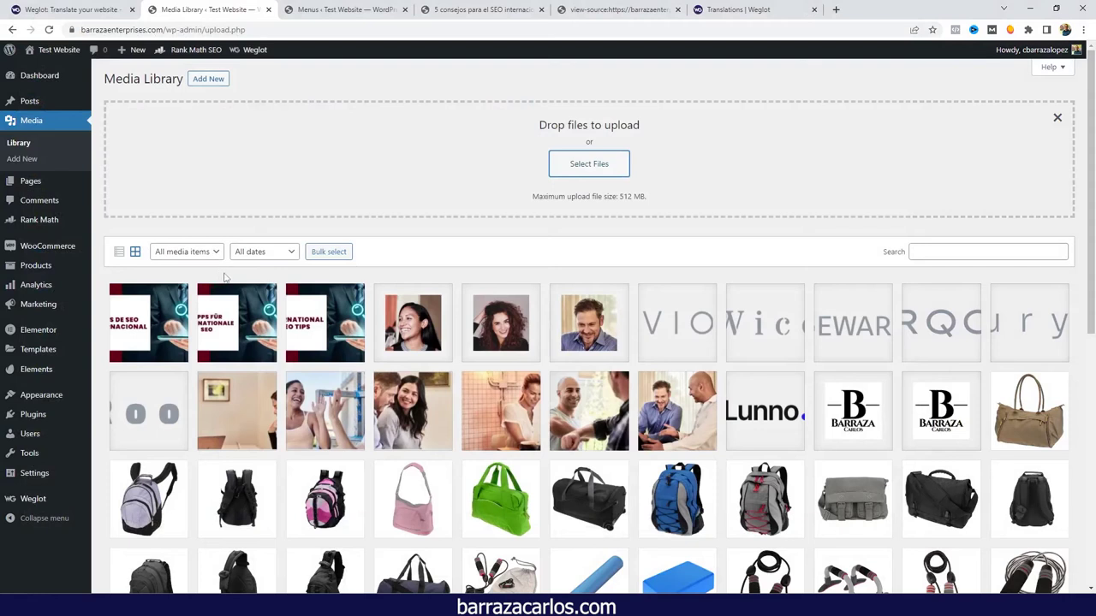
- Set the uploaded image's alternative text to "Tips de SEO internacional" by copying its title, and copy its file URL
{"action": "left_click", "coordinate": [143, 324]}
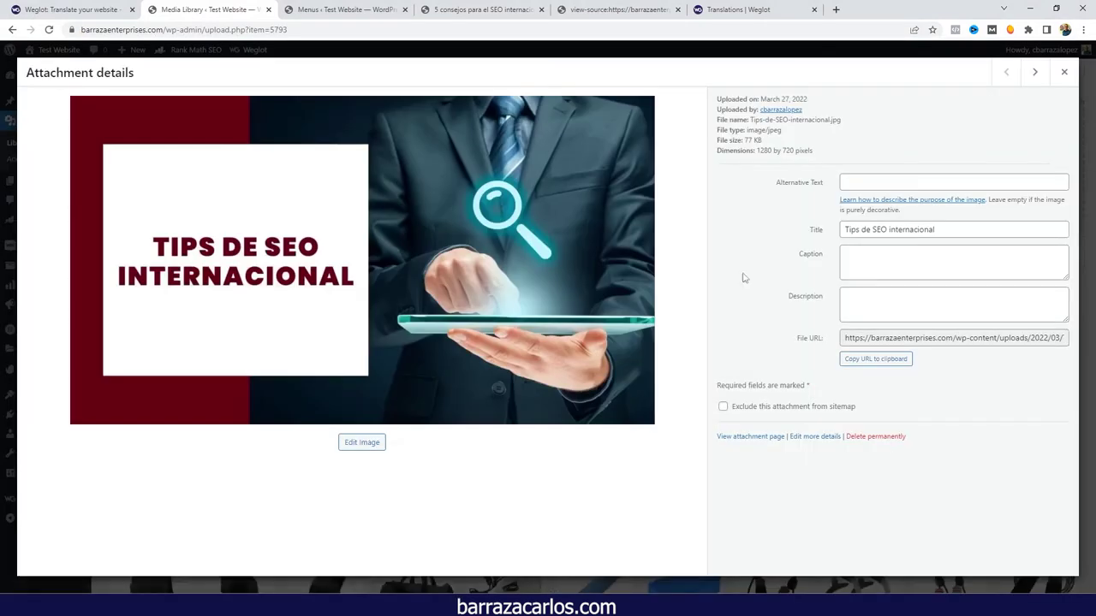
{"action": "left_click_drag", "start_coordinate": [970, 228], "coordinate": [804, 220]}
{"action": "key", "text": "ctrl+c"}
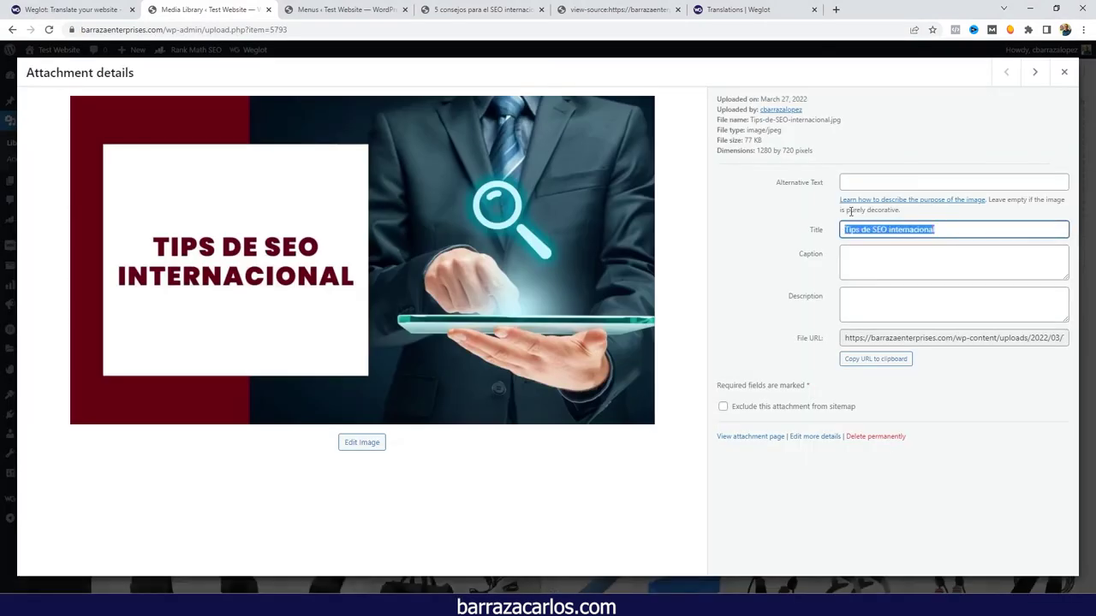
{"action": "left_click", "coordinate": [912, 184]}
{"action": "key", "text": "ctrl+v"}
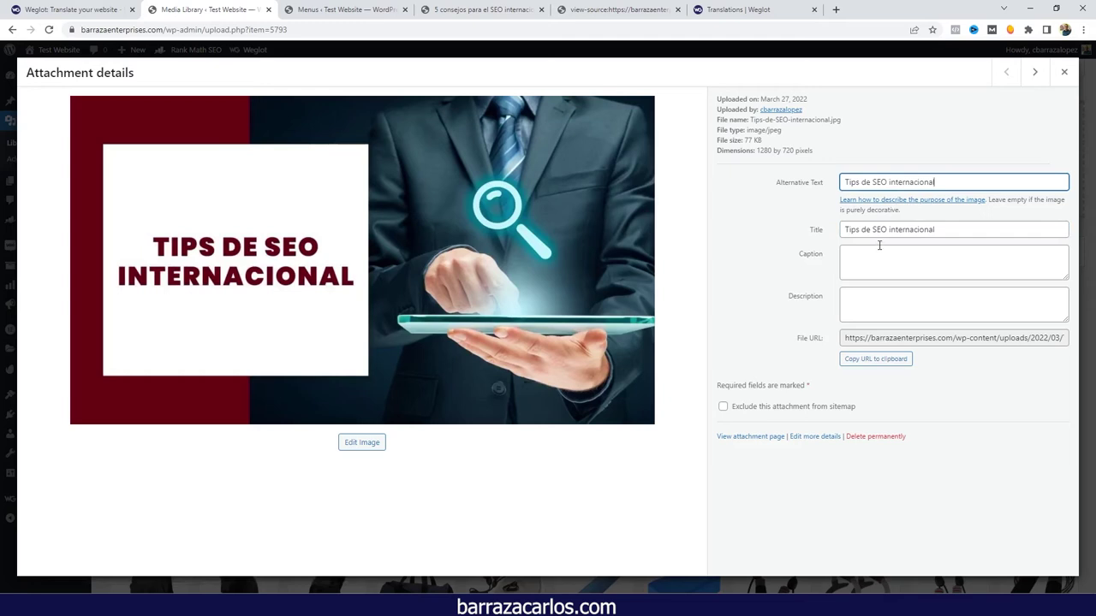
{"action": "left_click", "coordinate": [856, 338]}
{"action": "left_click", "coordinate": [895, 358]}
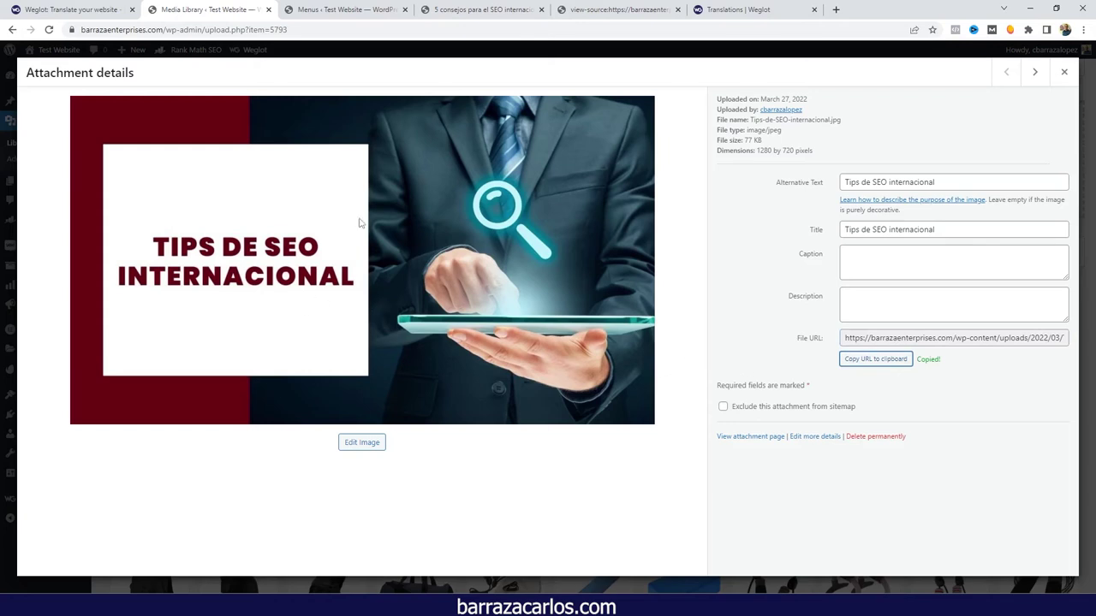
- Add the media translation in Weglot with the copied Tips-de-SEO-internacional.jpg URL as the Spanish version, and check the image in the Spanish post
{"action": "left_click", "coordinate": [719, 8]}
{"action": "key", "text": "ctrl+v"}
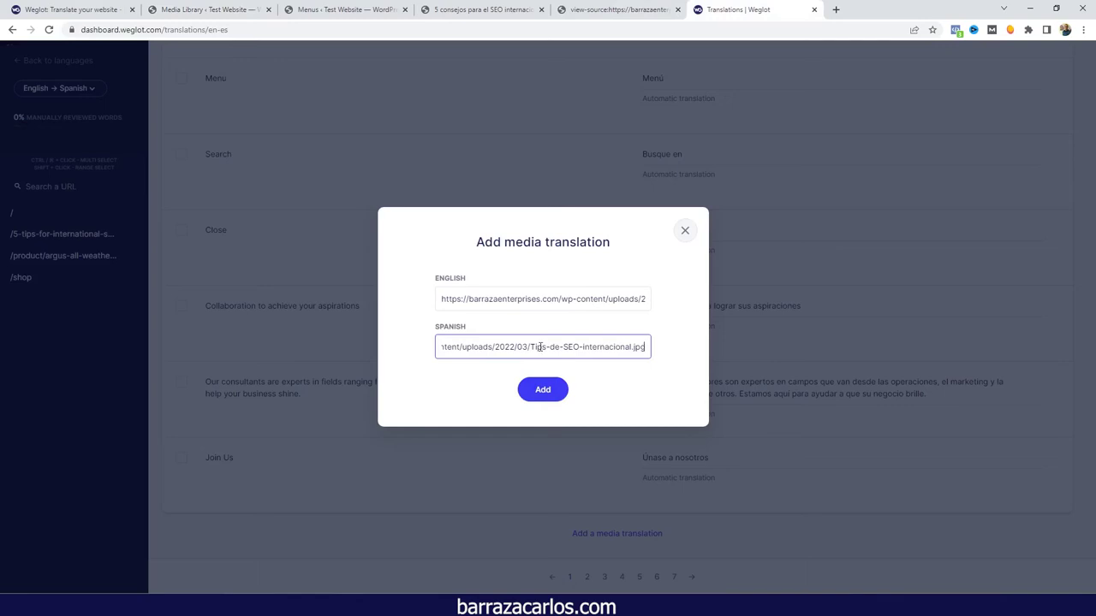
{"action": "left_click", "coordinate": [545, 390]}
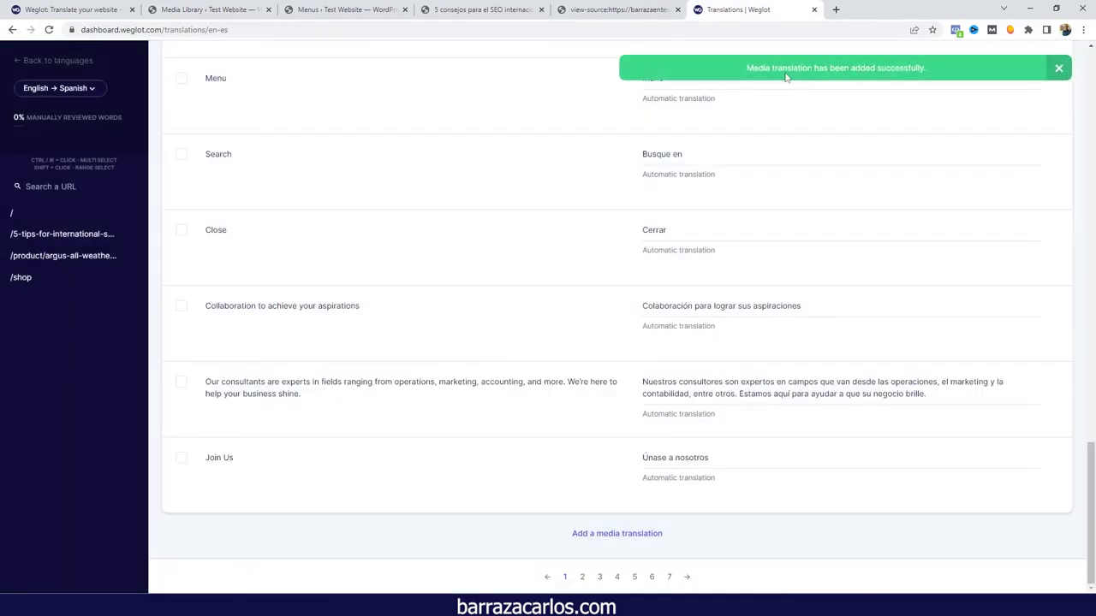
{"action": "left_click", "coordinate": [470, 7]}
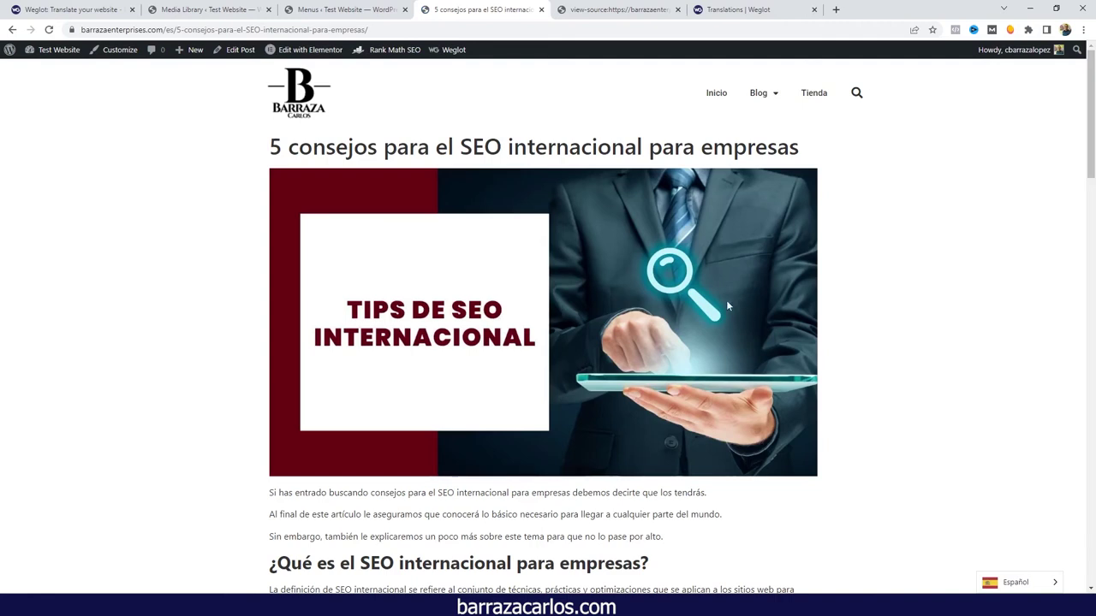
- Open Weglot's translations by URL and review the Spanish translations for /5-tips-for-international-seo-for-business
{"action": "left_click", "coordinate": [726, 12]}
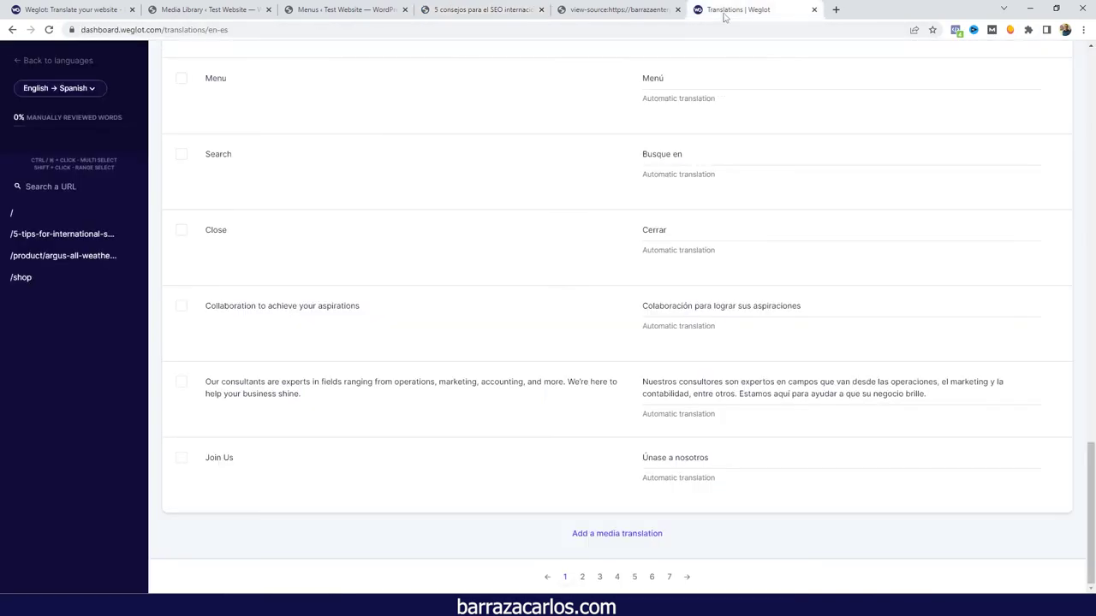
{"action": "left_click", "coordinate": [30, 61]}
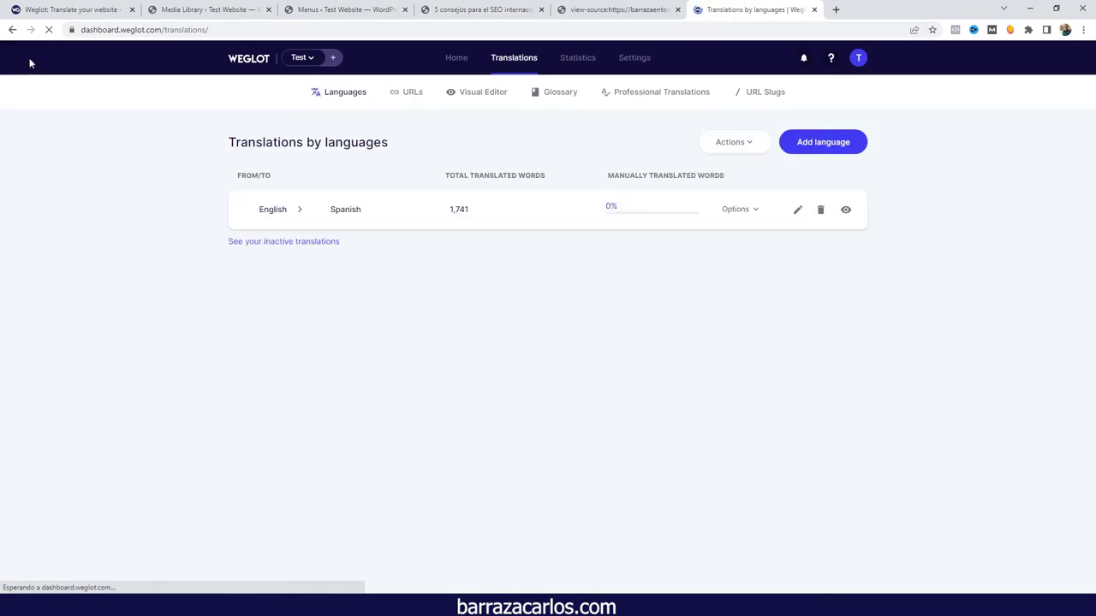
{"action": "left_click", "coordinate": [400, 90]}
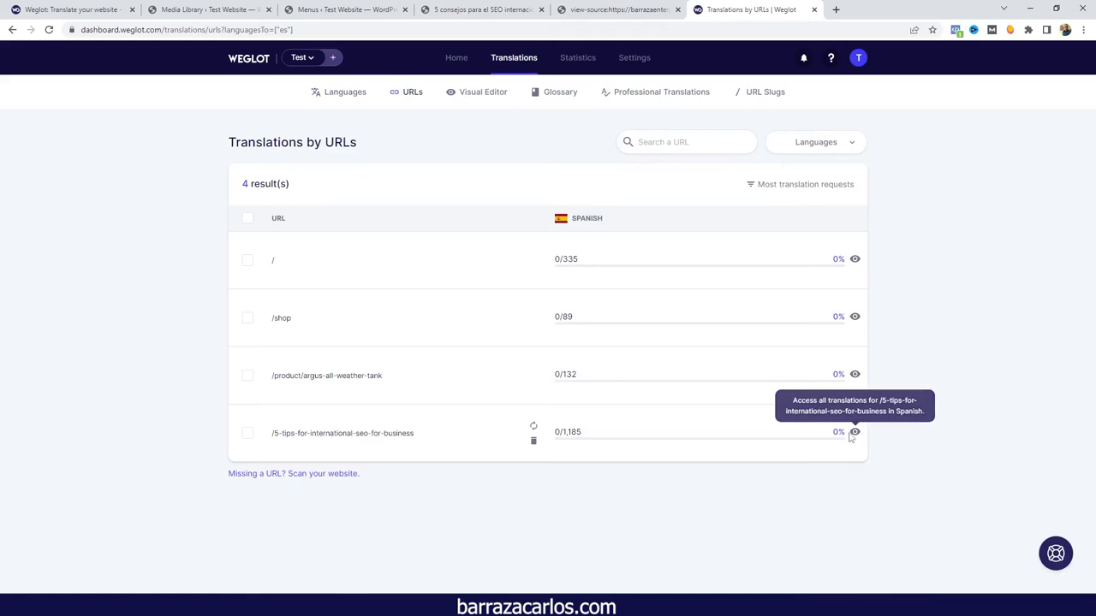
{"action": "left_click", "coordinate": [855, 433]}
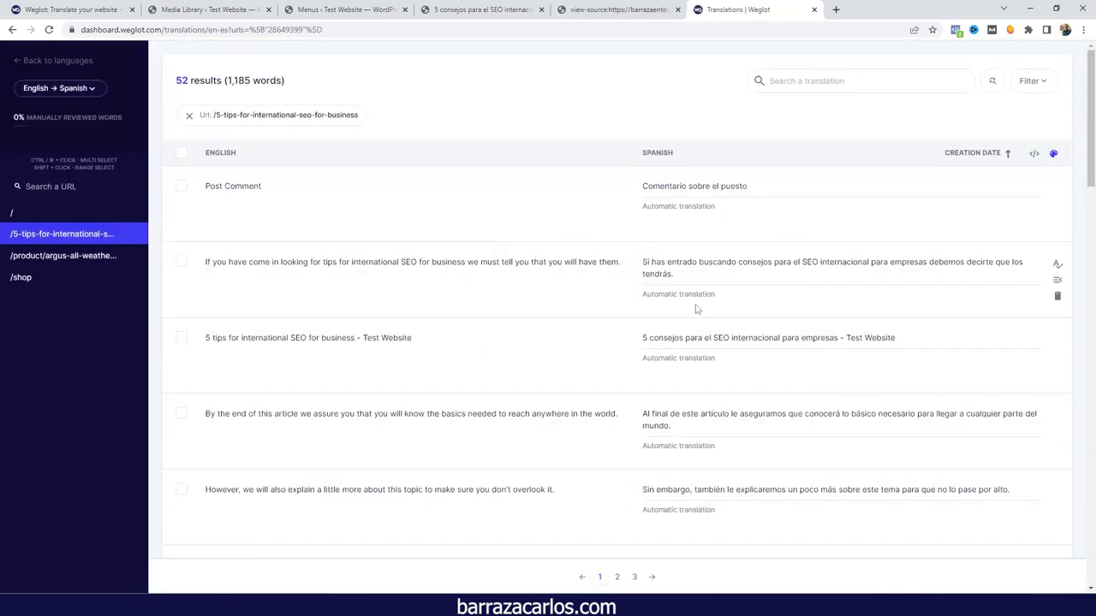
{"action": "scroll", "coordinate": [379, 349], "scroll_direction": "down", "scroll_amount": 5}
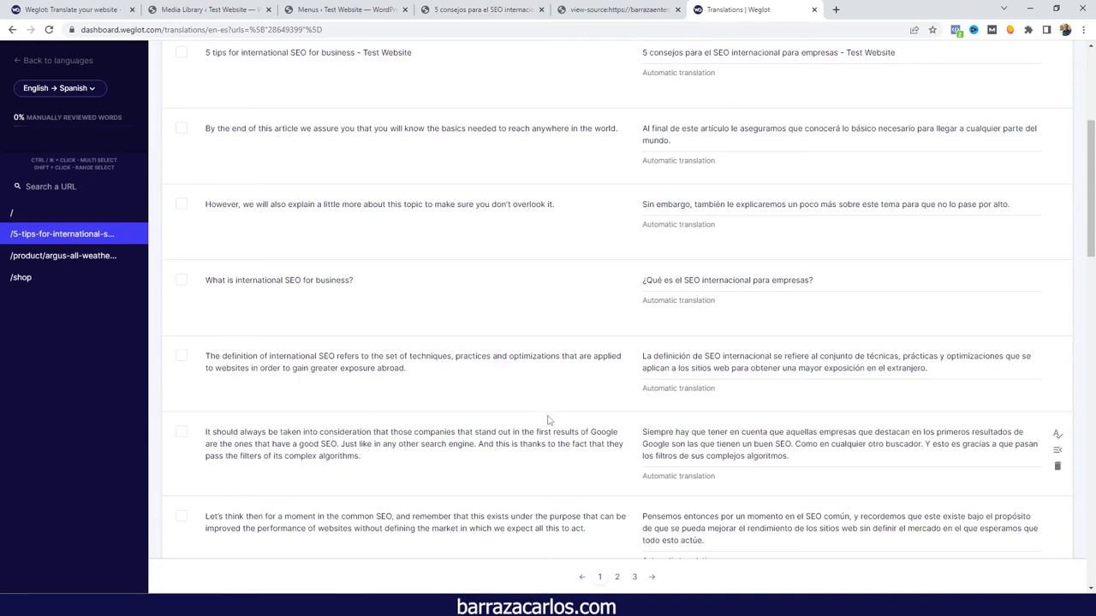
{"action": "scroll", "coordinate": [549, 420], "scroll_direction": "down", "scroll_amount": 3}
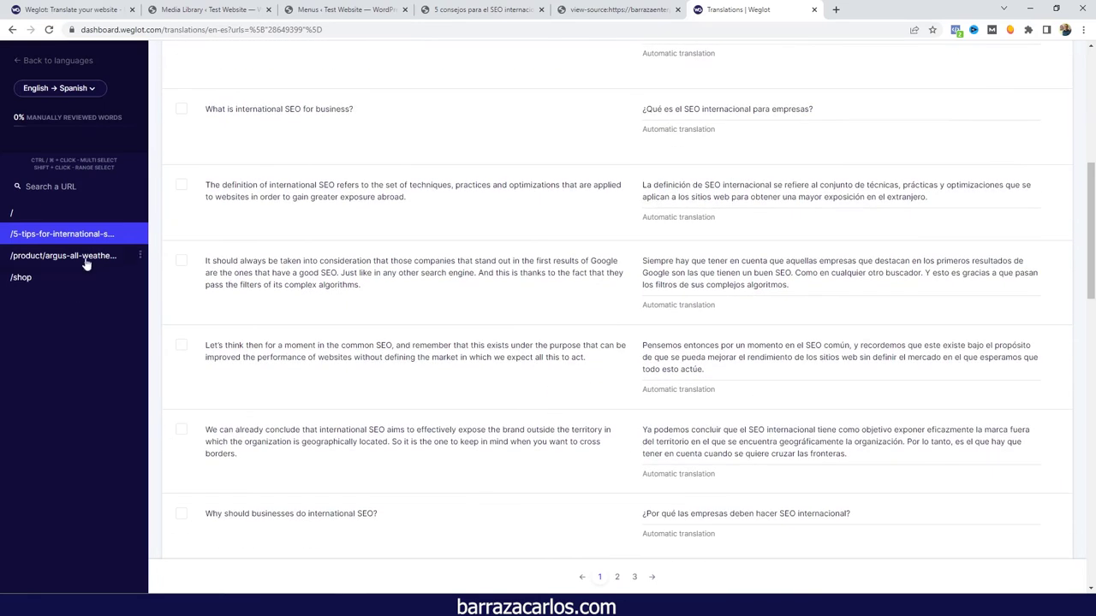
- Start Weglot's Visual Editor and inspect the Spanish translations of the home page's "SUCCESS, TOGETHER" label and consultants paragraph
{"action": "left_click", "coordinate": [58, 61]}
{"action": "left_click", "coordinate": [485, 94]}
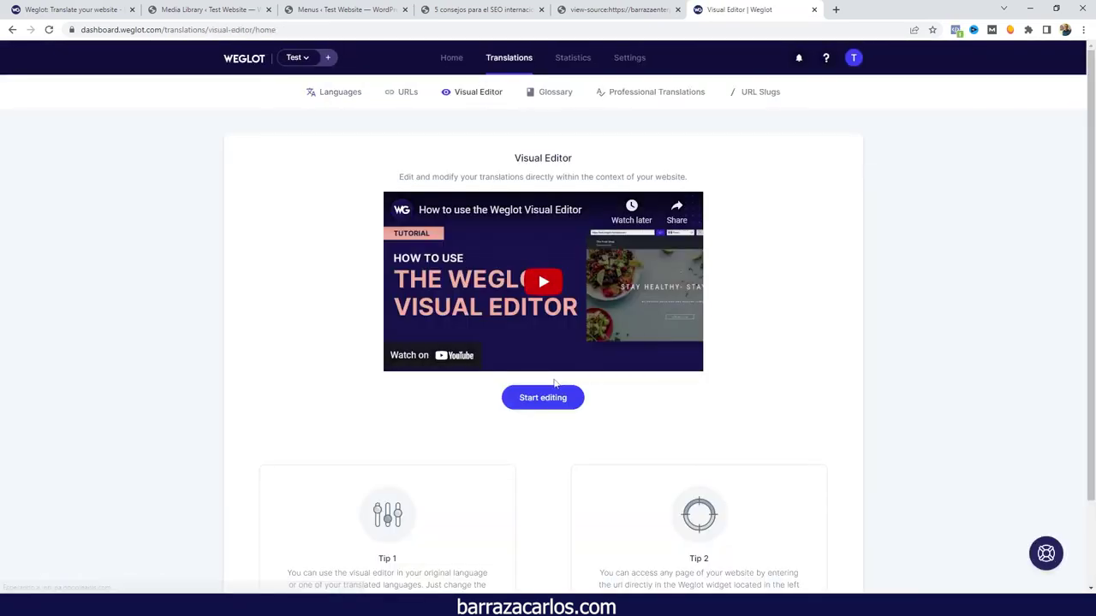
{"action": "left_click", "coordinate": [526, 399]}
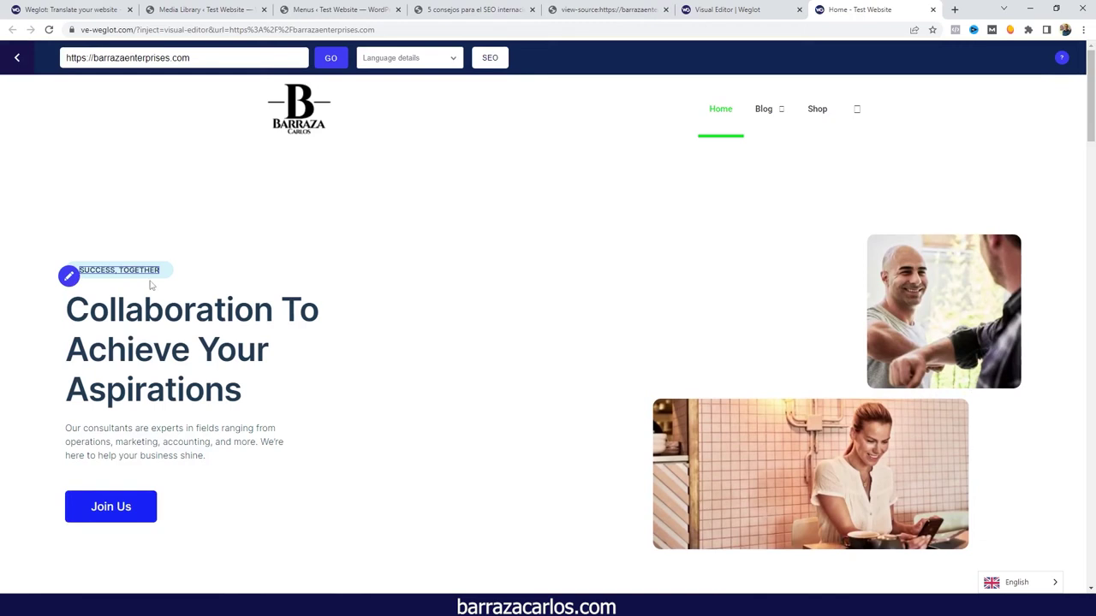
{"action": "left_click", "coordinate": [69, 276]}
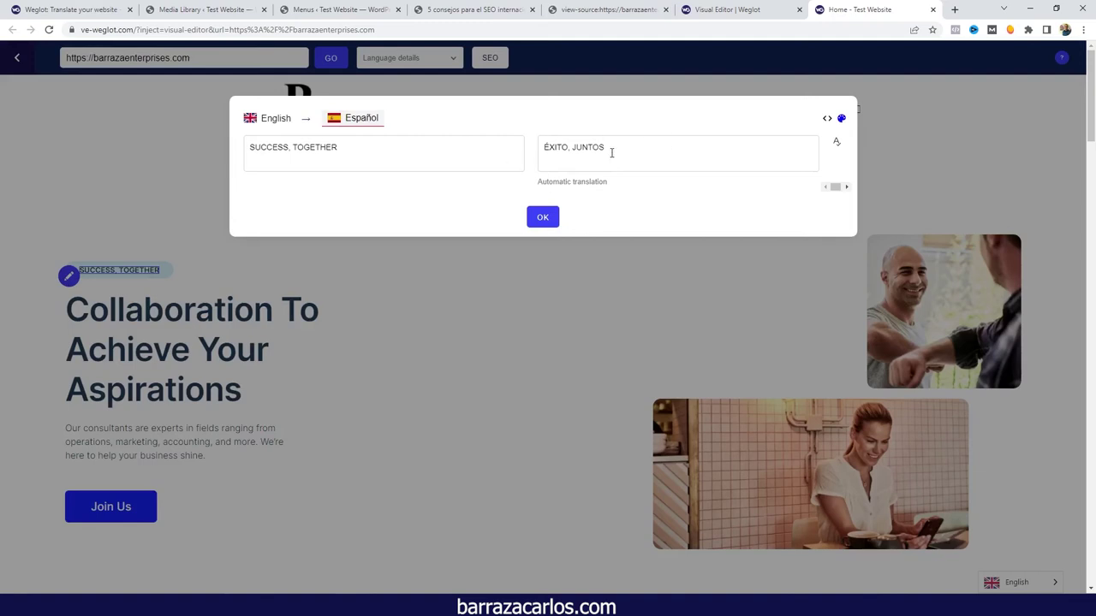
{"action": "left_click", "coordinate": [549, 217]}
{"action": "left_click", "coordinate": [54, 432]}
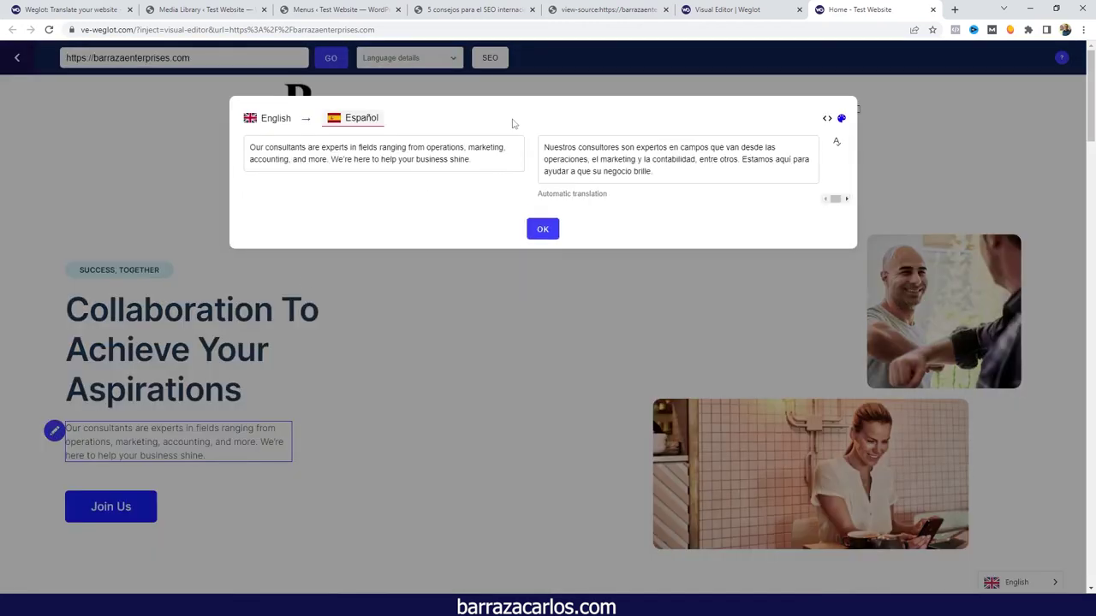
{"action": "left_click", "coordinate": [548, 233]}
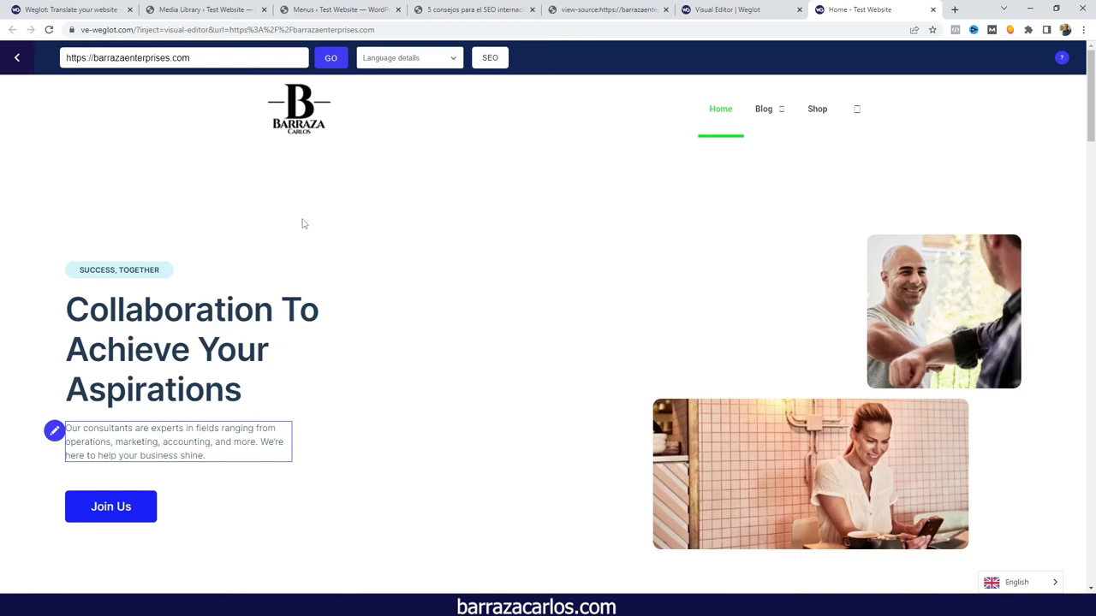
- Return to the Weglot dashboard and examine the glossary's new rule form, closing it without adding a rule
{"action": "left_click", "coordinate": [754, 7]}
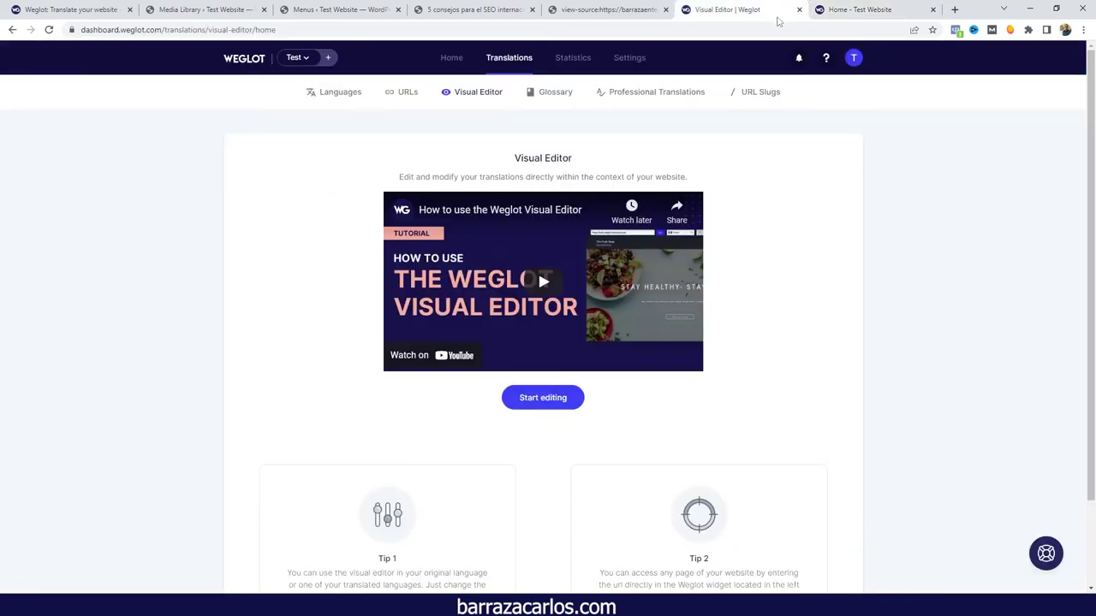
{"action": "left_click", "coordinate": [571, 104]}
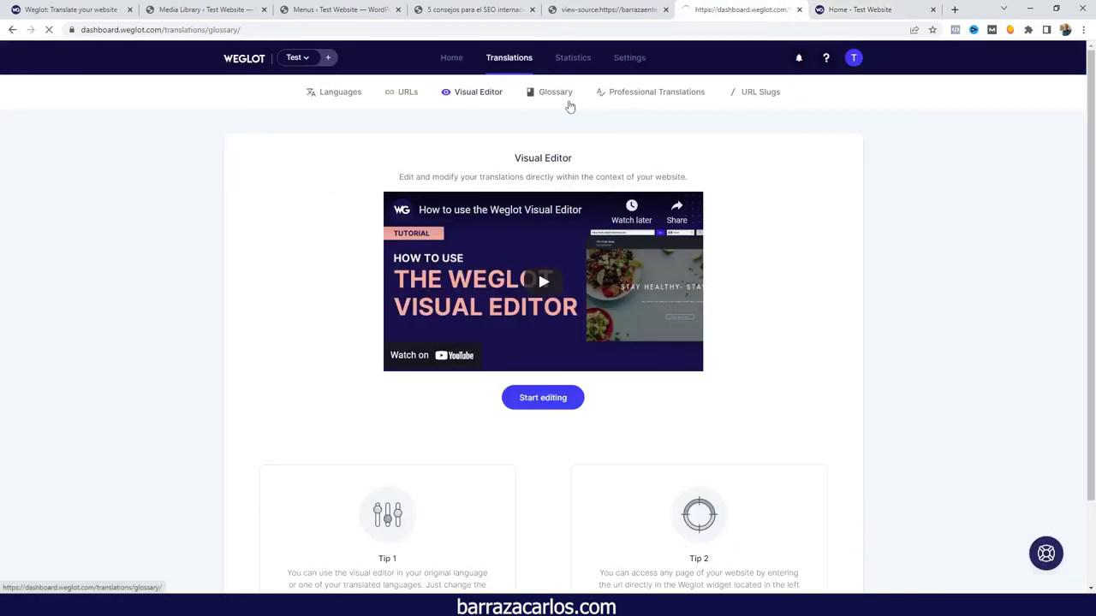
{"action": "left_click", "coordinate": [544, 356]}
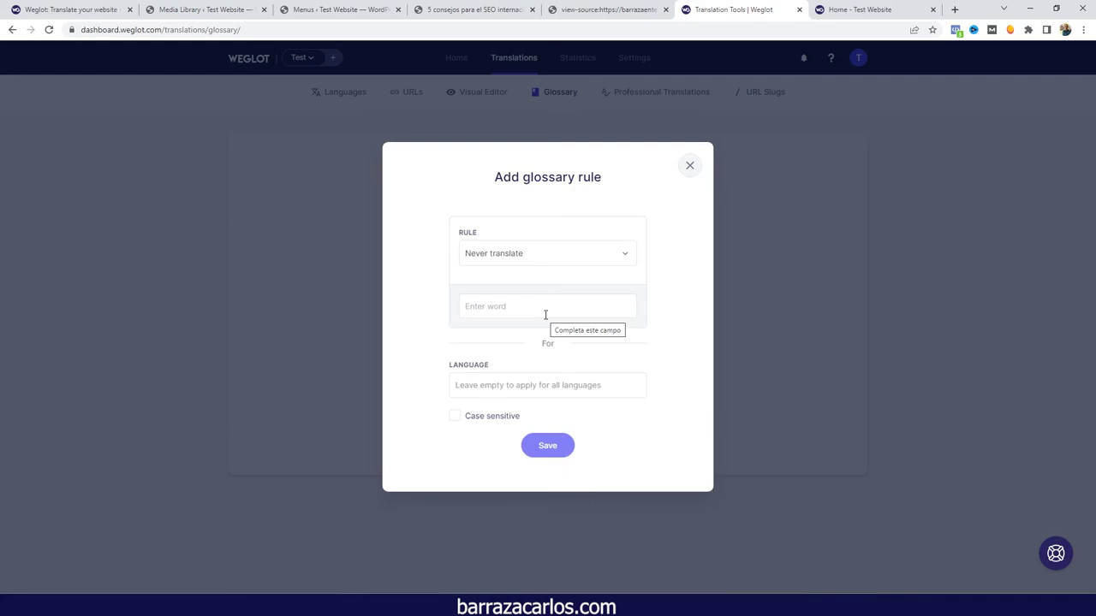
{"action": "left_click", "coordinate": [690, 166]}
- Look through Weglot's professional translations, URL slugs, translation request statistics and general project settings
{"action": "left_click", "coordinate": [679, 95]}
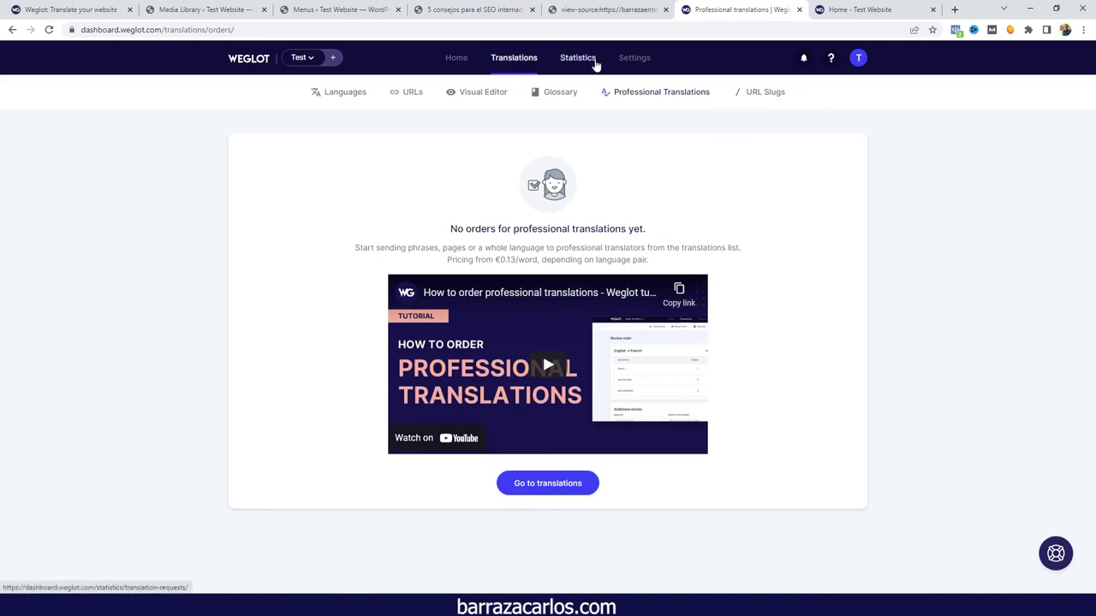
{"action": "left_click", "coordinate": [767, 95]}
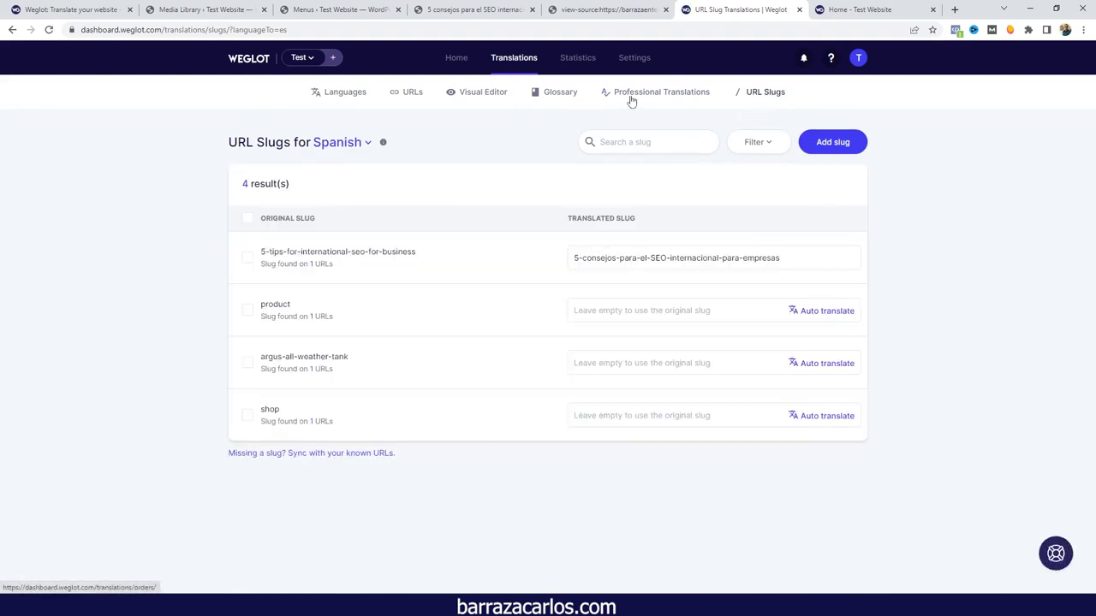
{"action": "left_click", "coordinate": [589, 70]}
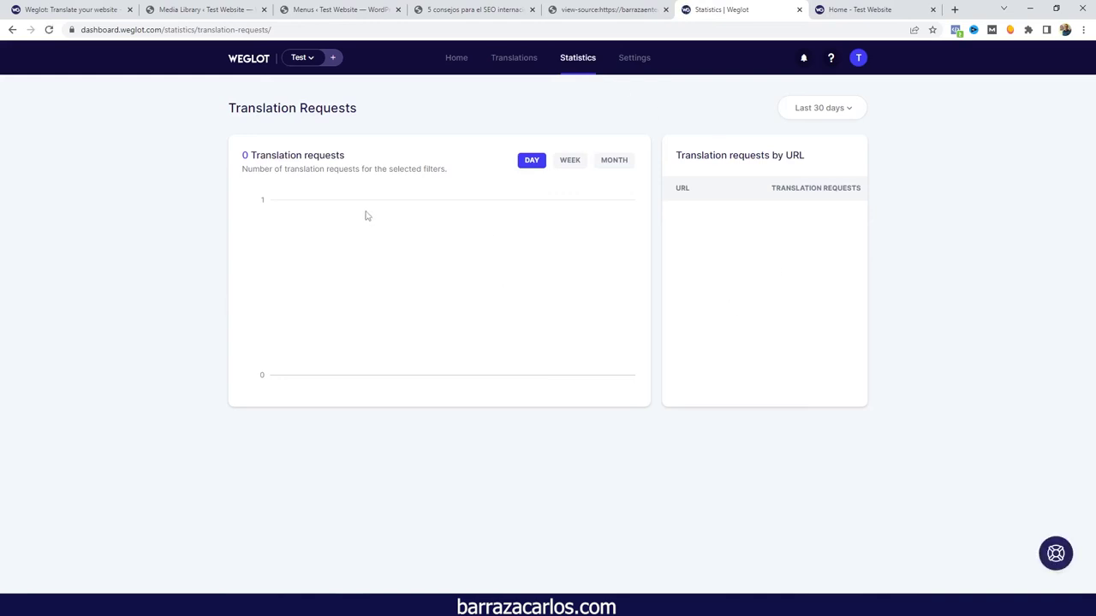
{"action": "left_click", "coordinate": [645, 72]}
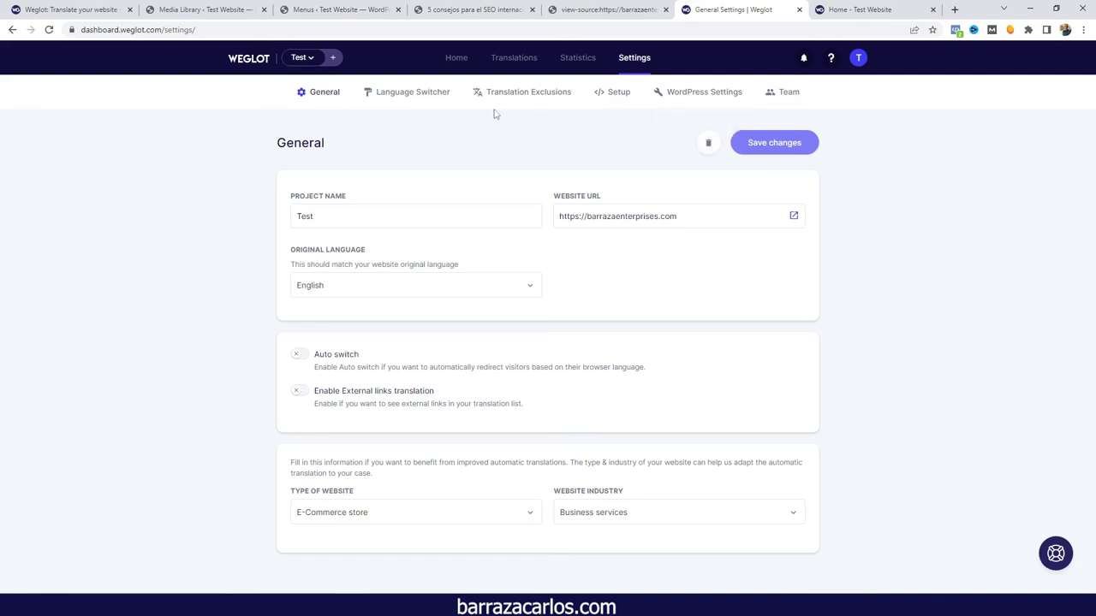
- Open Weglot's Language Switcher settings and set the English language's flag to United States
{"action": "left_click", "coordinate": [426, 93]}
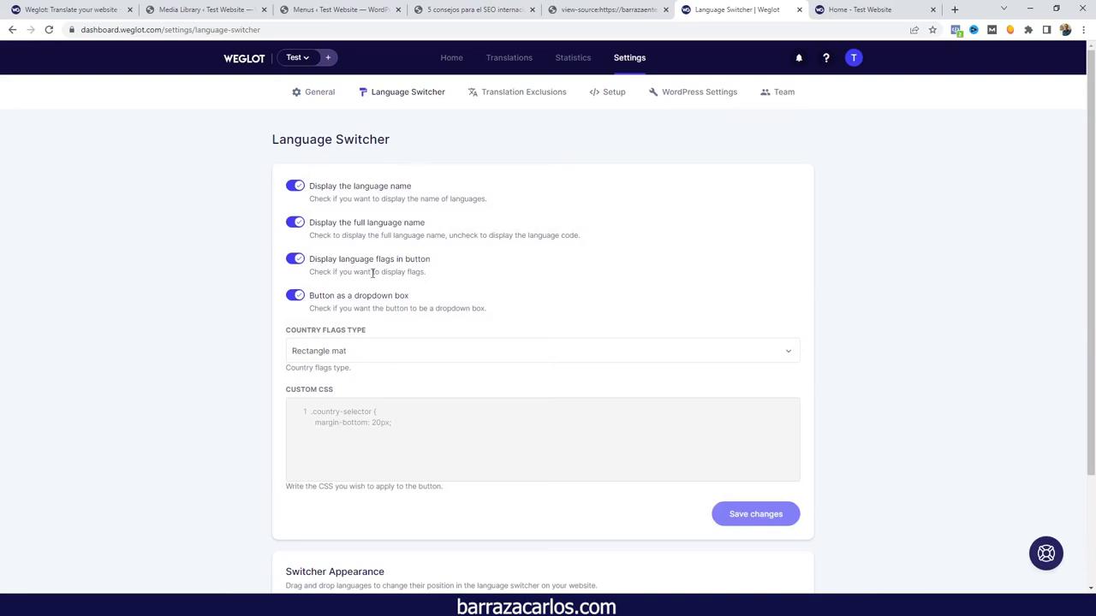
{"action": "scroll", "coordinate": [373, 273], "scroll_direction": "down", "scroll_amount": 2}
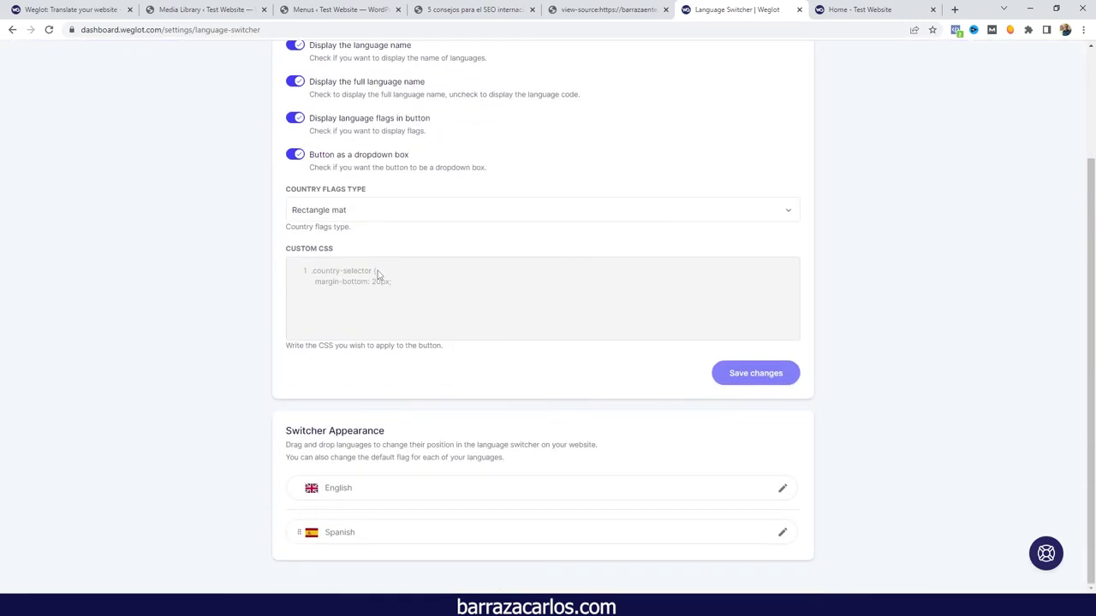
{"action": "left_click", "coordinate": [781, 490]}
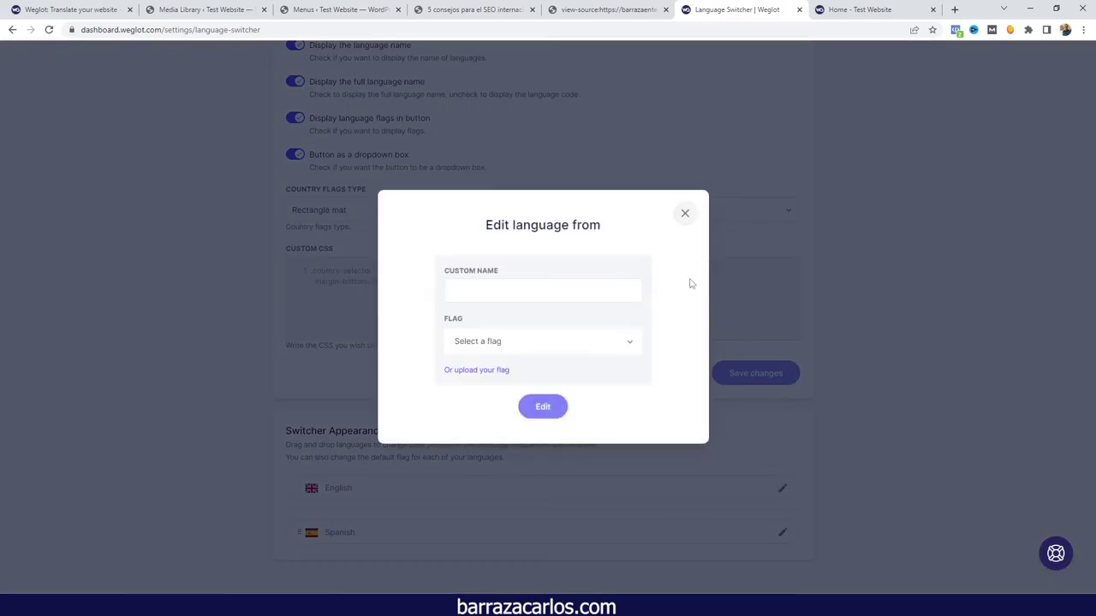
{"action": "left_click", "coordinate": [558, 347]}
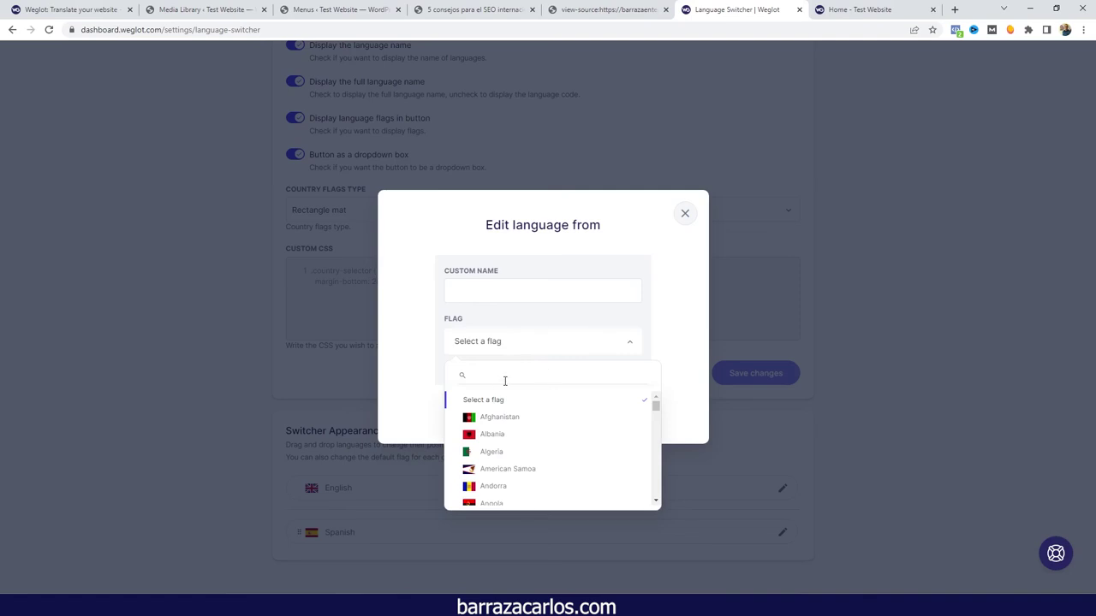
{"action": "type", "text": "un9"}
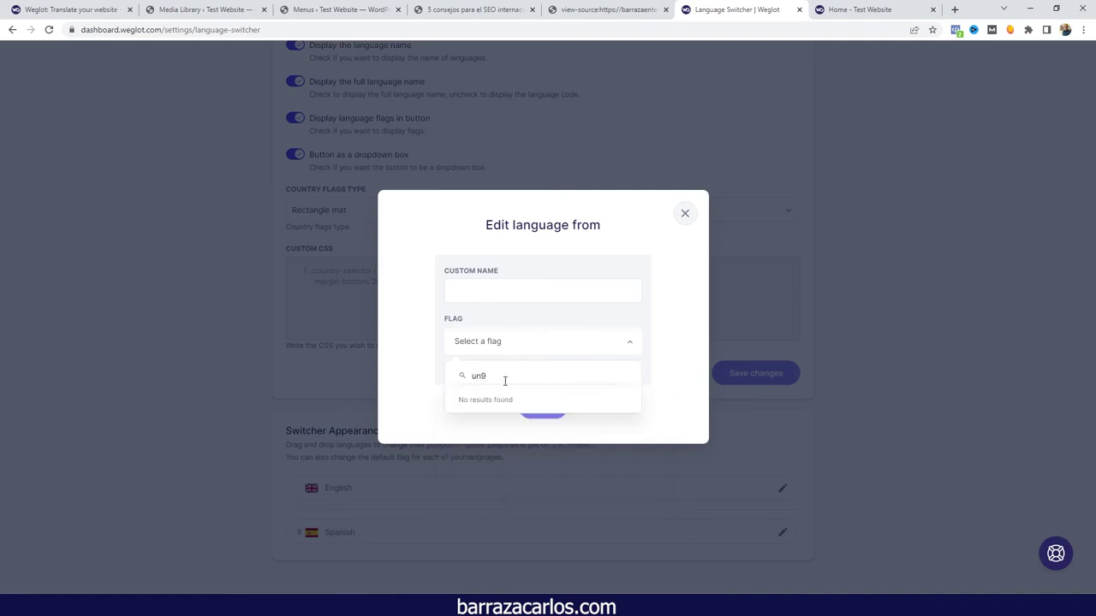
{"action": "key", "text": "BackSpace"}
{"action": "type", "text": "ite"}
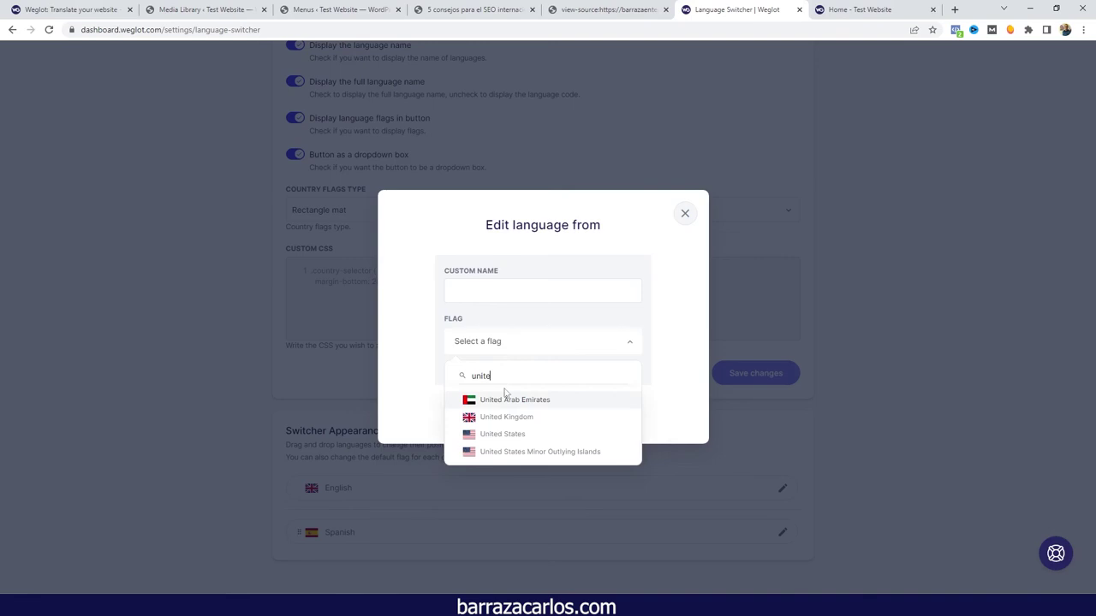
{"action": "left_click", "coordinate": [486, 435]}
{"action": "left_click", "coordinate": [540, 409]}
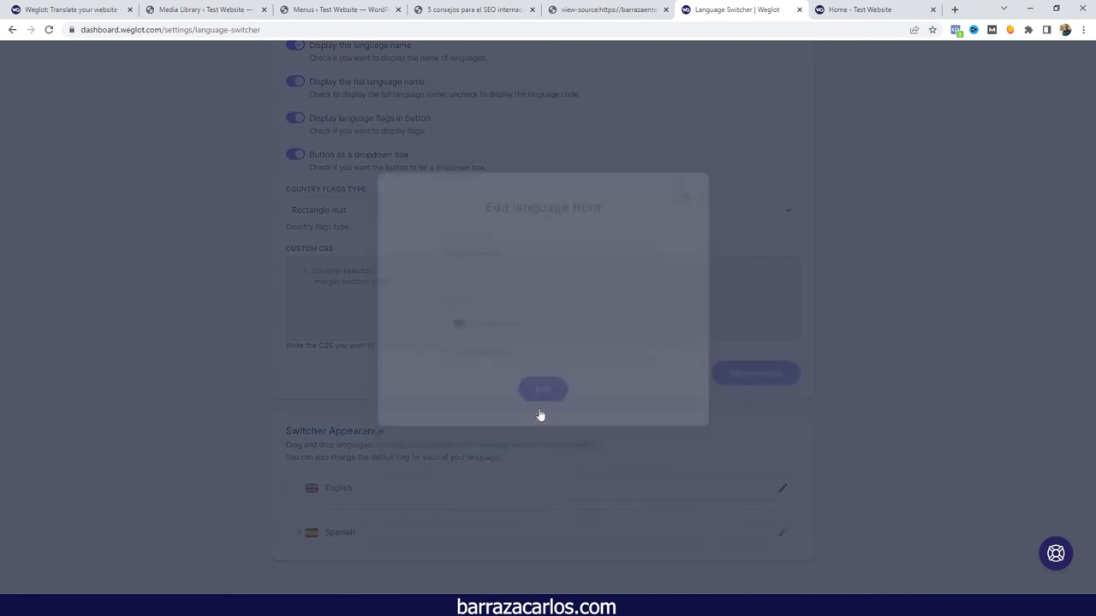
- Set the flag of the Spanish language in the switcher appearance to Mexico
{"action": "left_click", "coordinate": [782, 533]}
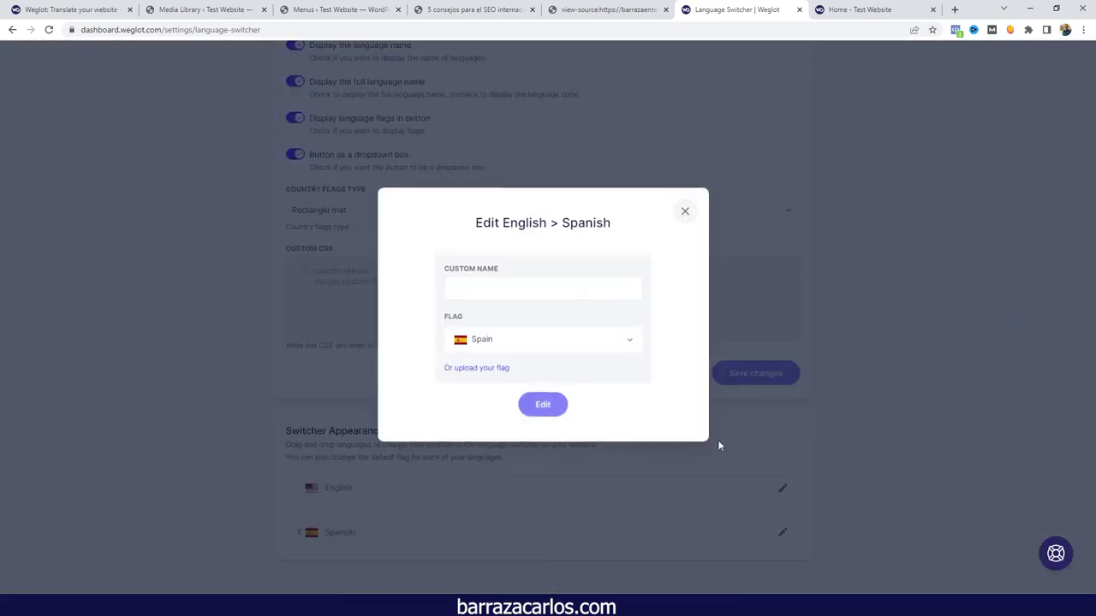
{"action": "left_click", "coordinate": [540, 347]}
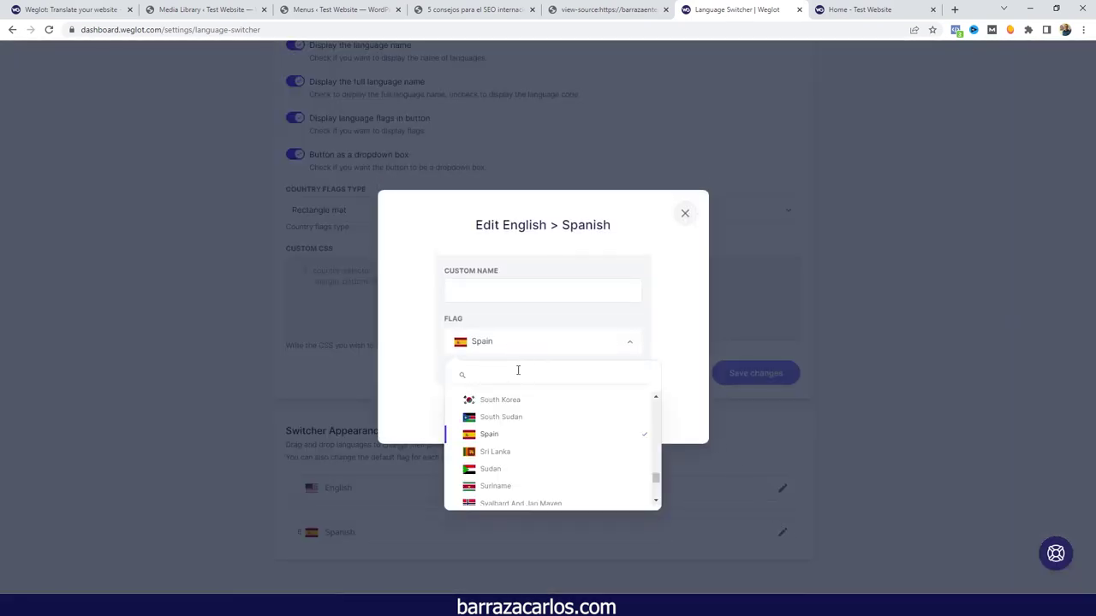
{"action": "type", "text": "mex"}
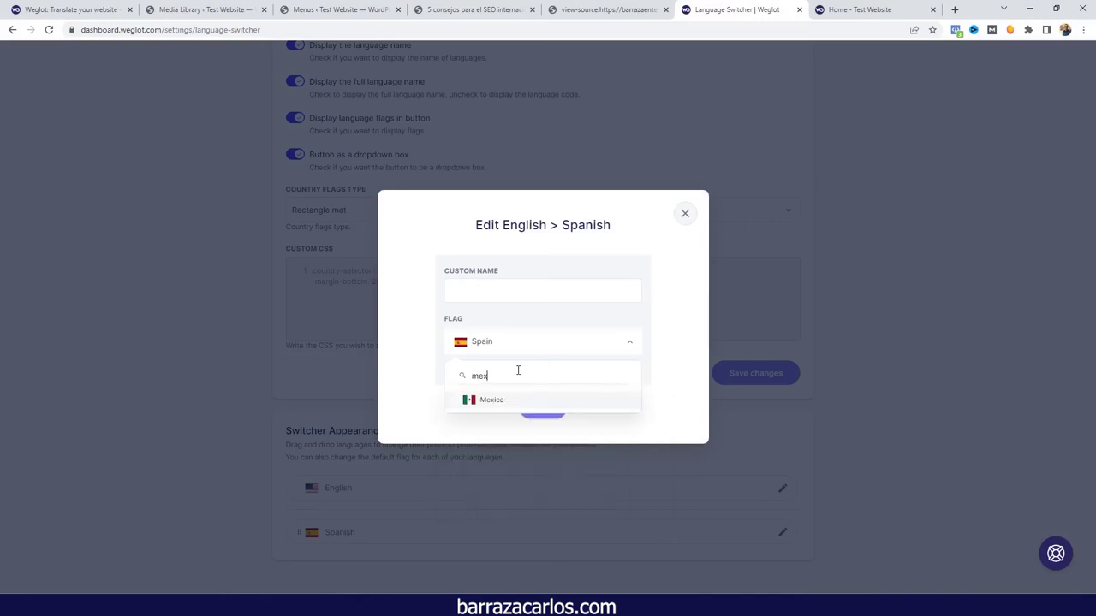
{"action": "key", "text": "BackSpace"}
{"action": "key", "text": "BackSpace"}
{"action": "key", "text": "BackSpace"}
{"action": "type", "text": "c"}
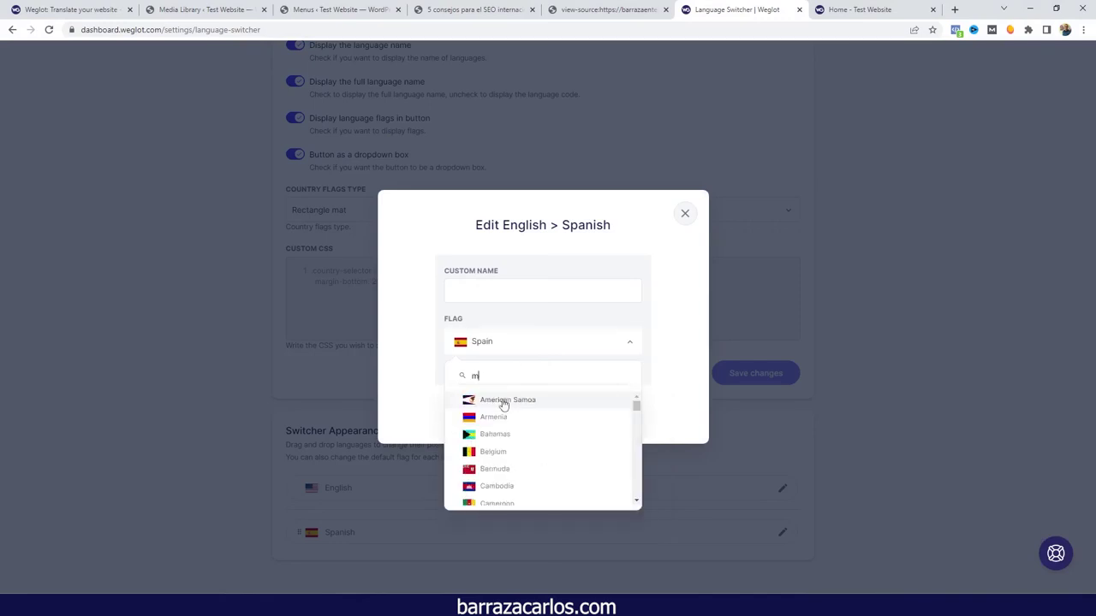
{"action": "type", "text": "ol"}
{"action": "key", "text": "BackSpace"}
{"action": "key", "text": "BackSpace"}
{"action": "key", "text": "BackSpace"}
{"action": "type", "text": "mex"}
{"action": "left_click", "coordinate": [504, 400]}
{"action": "left_click", "coordinate": [525, 411]}
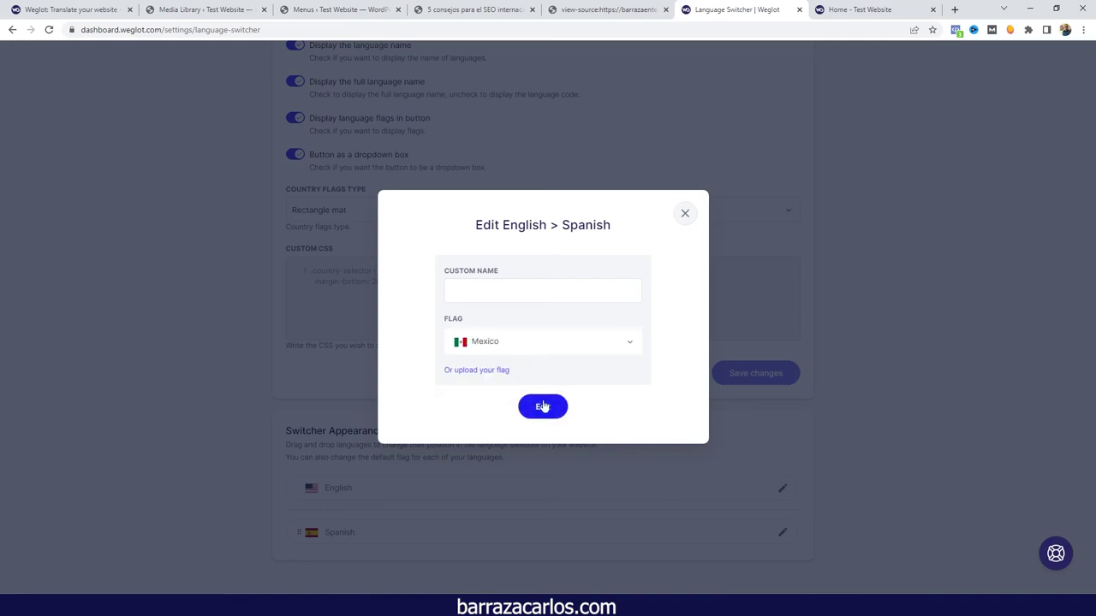
- Examine the excluded URL rule form under Translation Exclusions, close it without saving, and review the Setup and WordPress settings
{"action": "scroll", "coordinate": [553, 444], "scroll_direction": "up", "scroll_amount": 2}
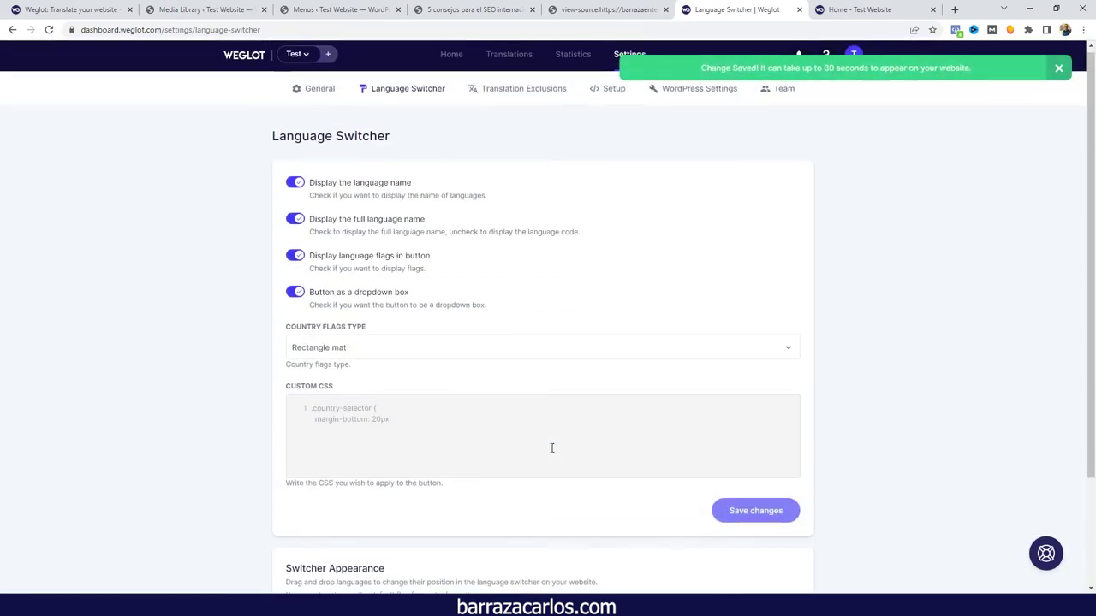
{"action": "left_click", "coordinate": [506, 103]}
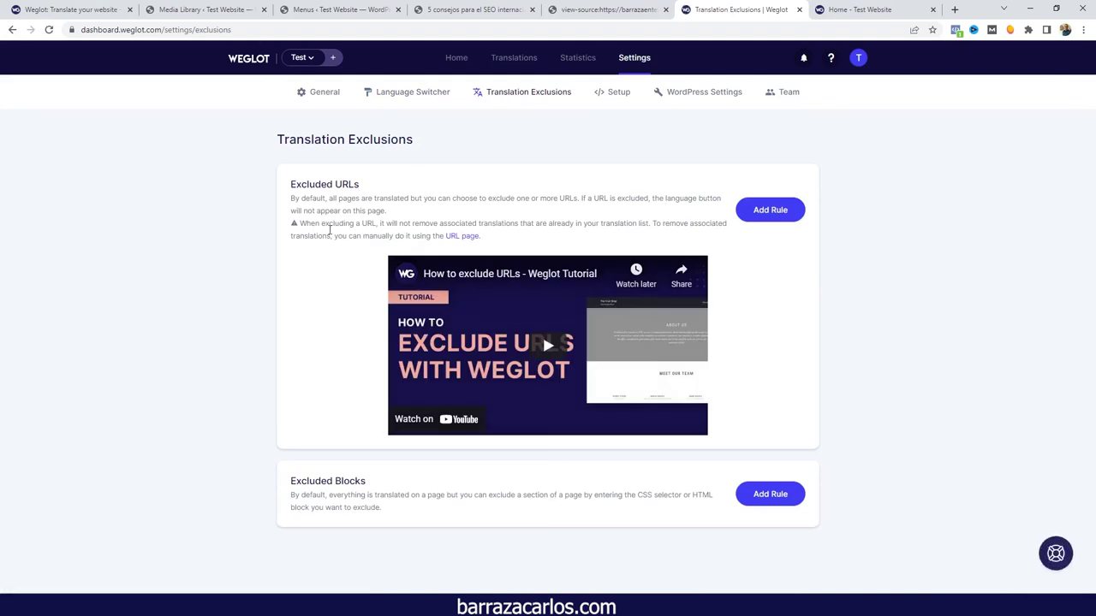
{"action": "left_click", "coordinate": [764, 209]}
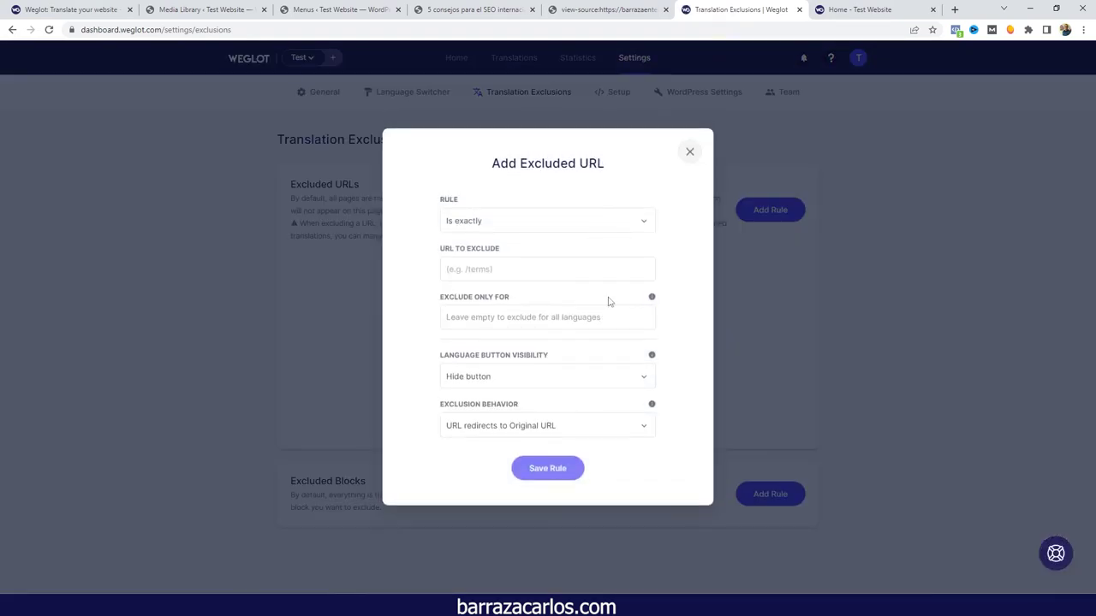
{"action": "left_click", "coordinate": [690, 152]}
{"action": "left_click", "coordinate": [619, 97]}
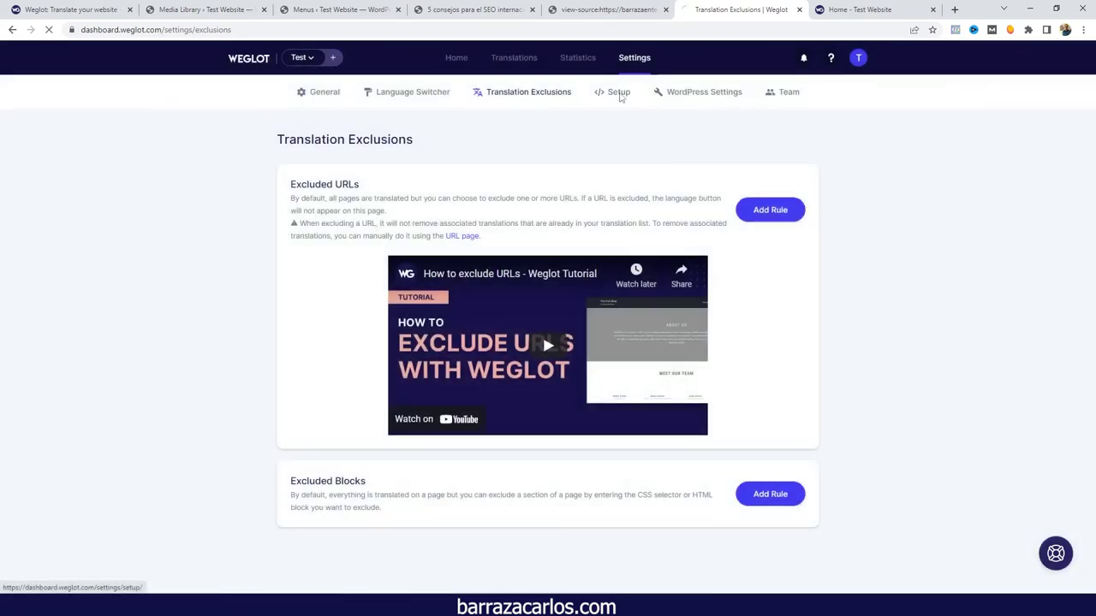
{"action": "mouse_move", "coordinate": [659, 225]}
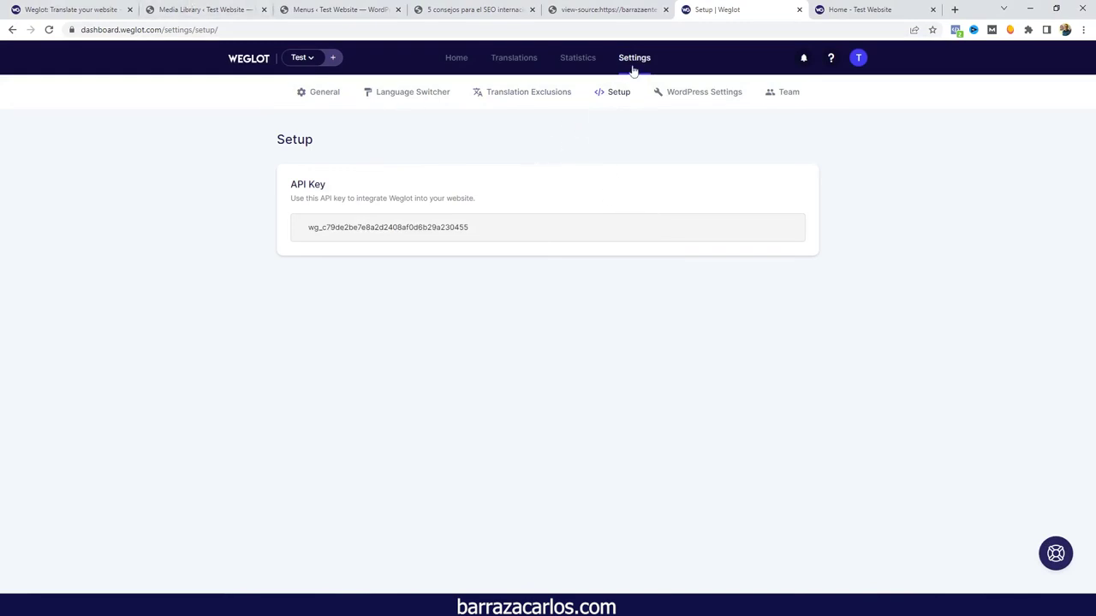
{"action": "left_click", "coordinate": [703, 97]}
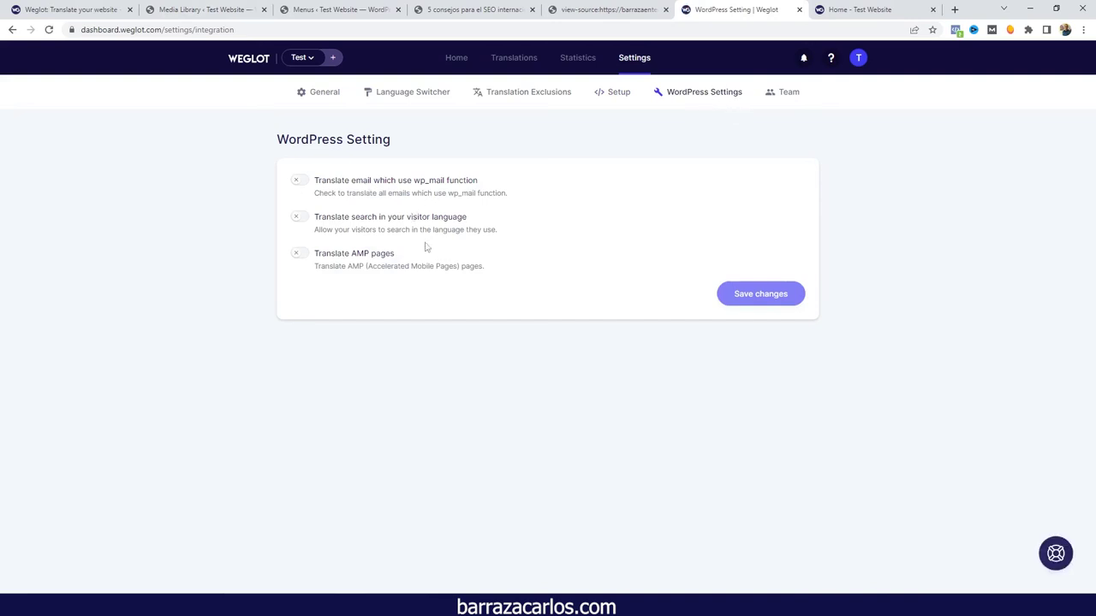
- Open the Team settings and inspect the roles offered for a new member, closing the form without sending an invite
{"action": "left_click", "coordinate": [781, 97]}
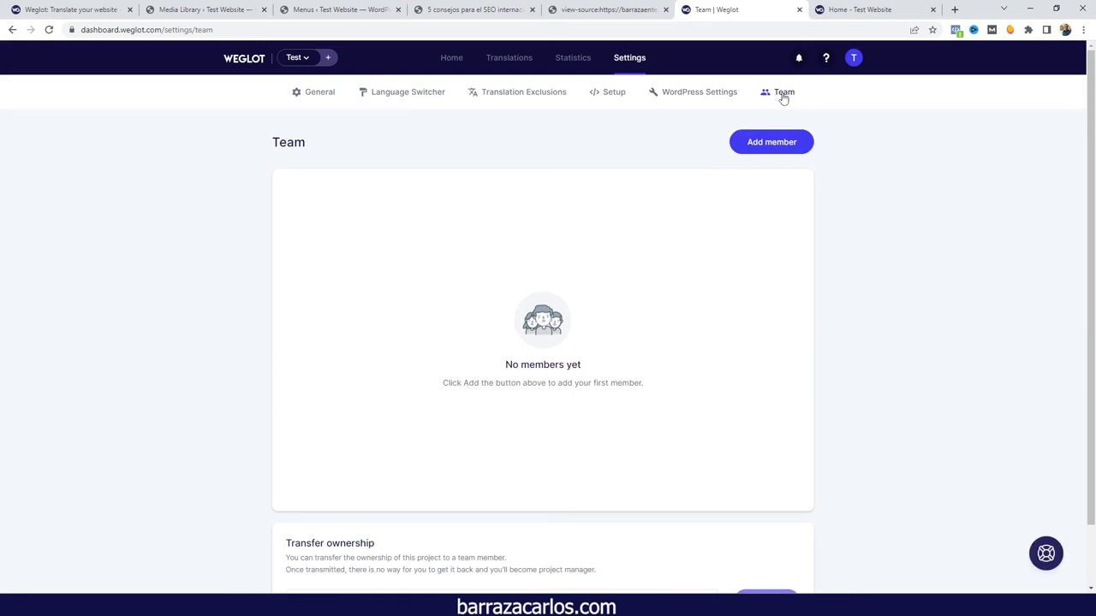
{"action": "left_click", "coordinate": [766, 146]}
{"action": "left_click", "coordinate": [527, 296]}
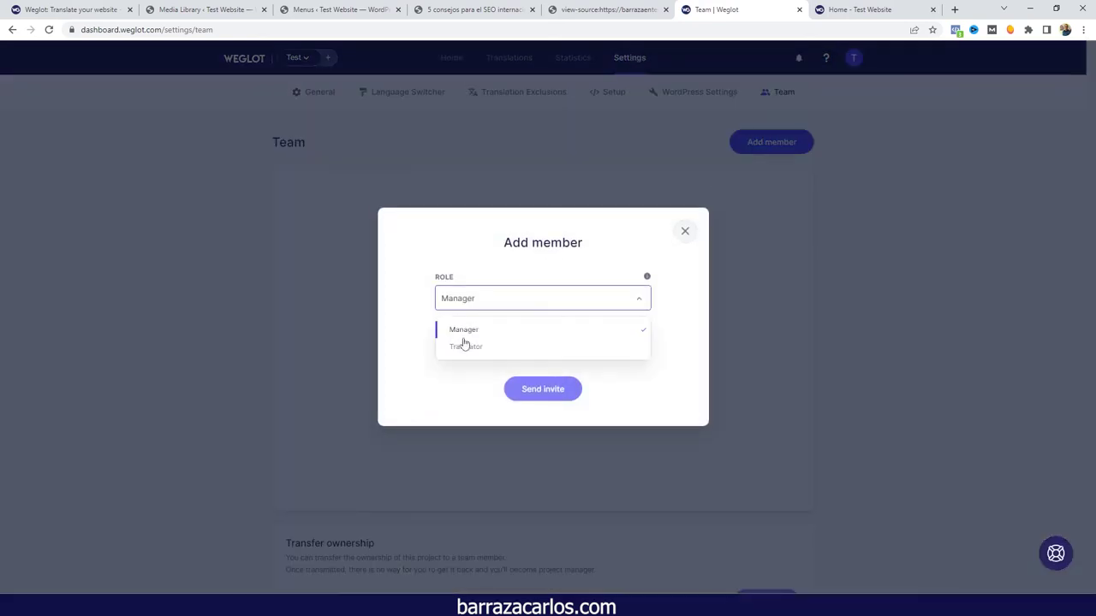
{"action": "left_click", "coordinate": [698, 295]}
{"action": "left_click", "coordinate": [683, 233]}
- Go to the project's translations and add German as a public language with automatic translations displayed
{"action": "left_click", "coordinate": [451, 57]}
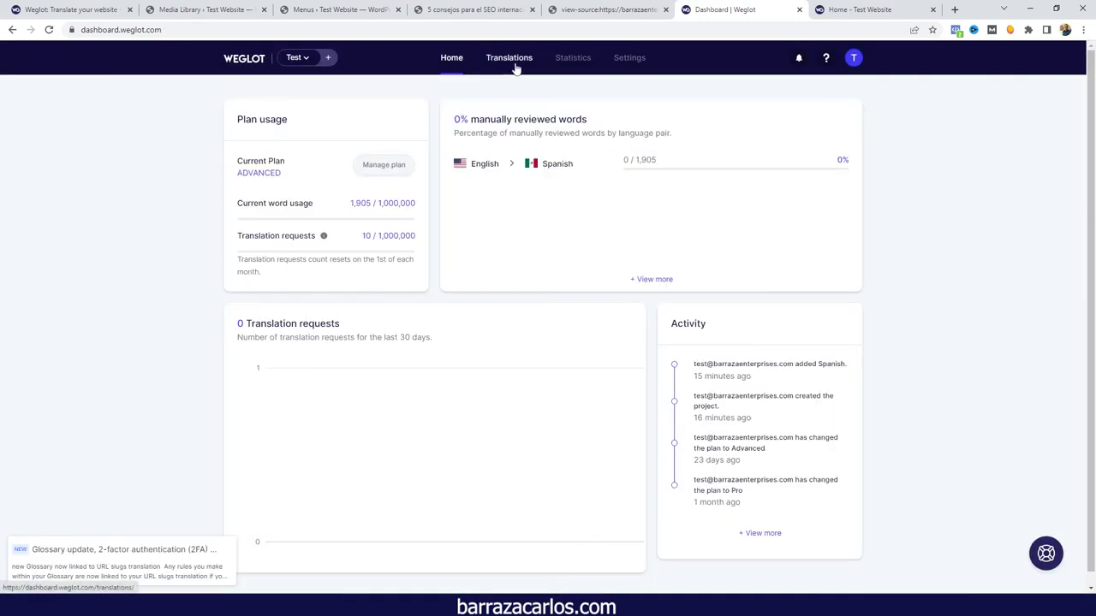
{"action": "left_click", "coordinate": [518, 67]}
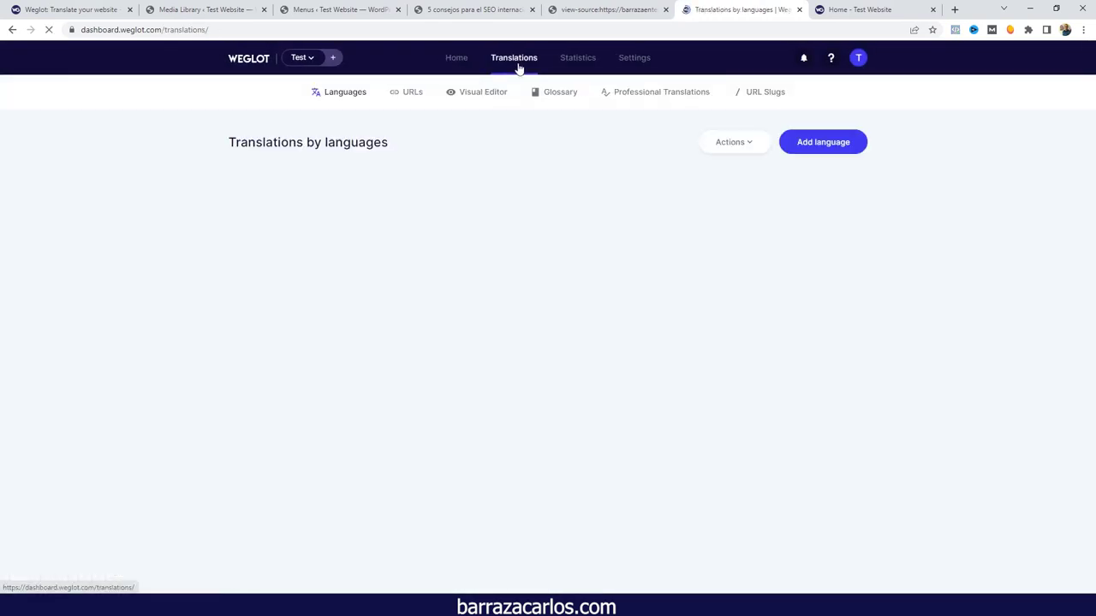
{"action": "left_click", "coordinate": [825, 142]}
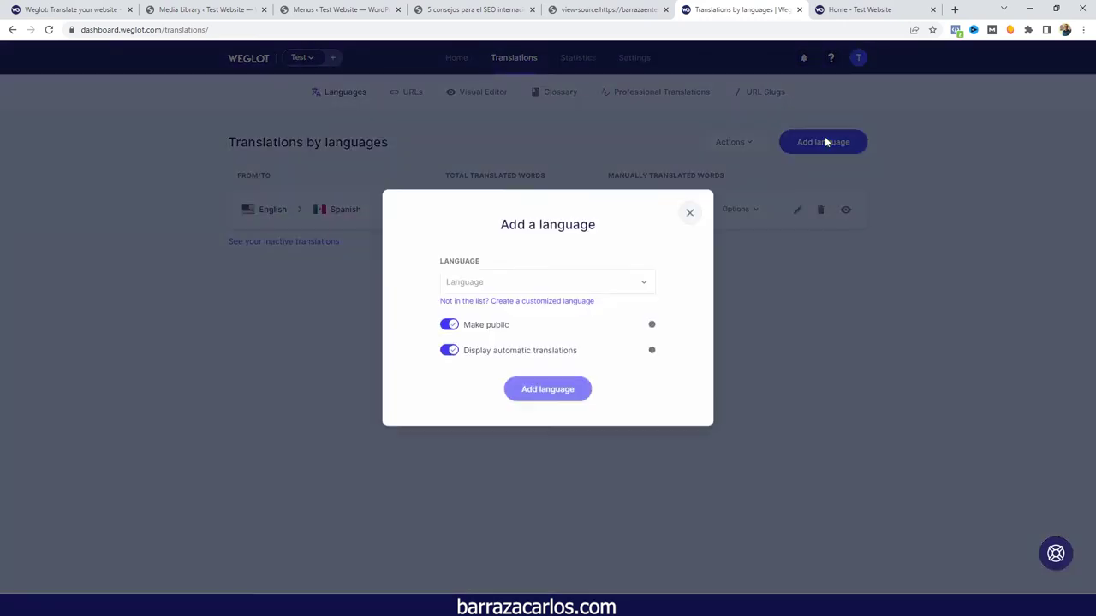
{"action": "left_click", "coordinate": [485, 299]}
{"action": "type", "text": "deu"}
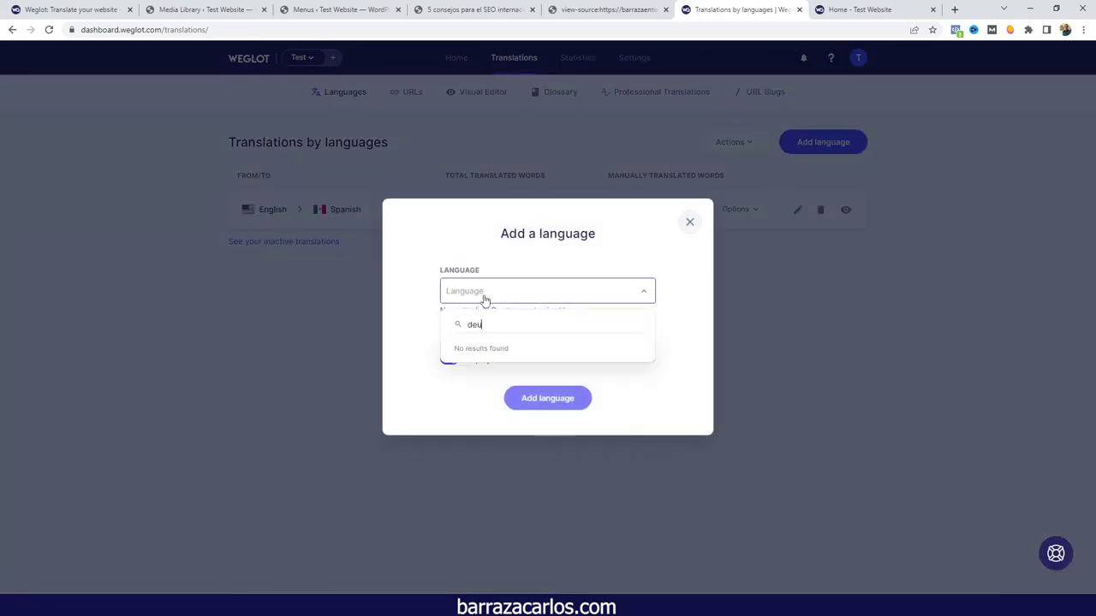
{"action": "key", "text": "BackSpace"}
{"action": "key", "text": "BackSpace"}
{"action": "key", "text": "BackSpace"}
{"action": "type", "text": "ge"}
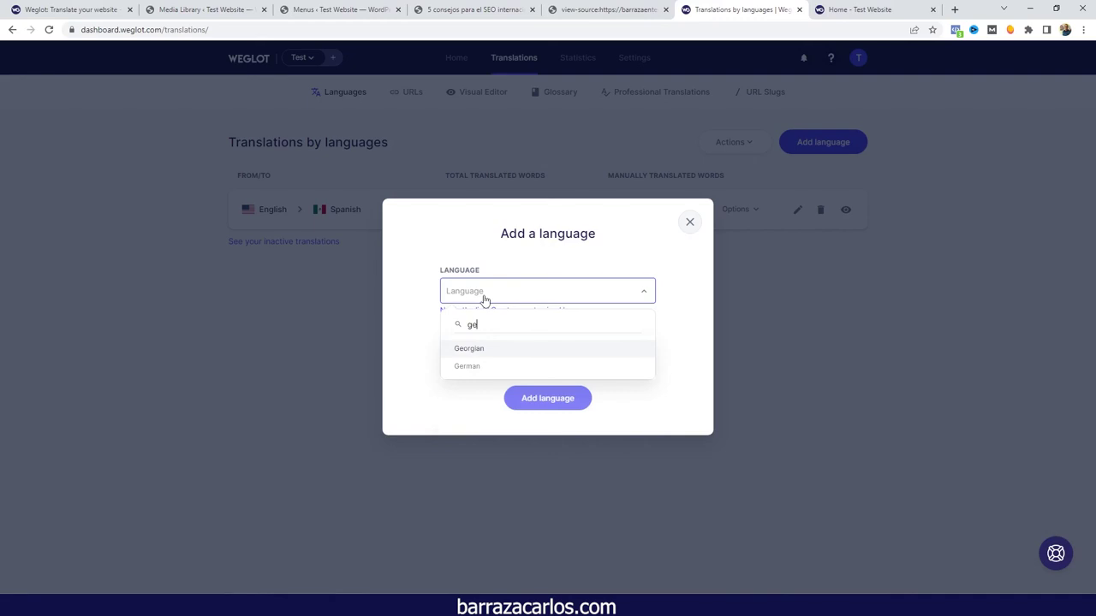
{"action": "left_click", "coordinate": [469, 367]}
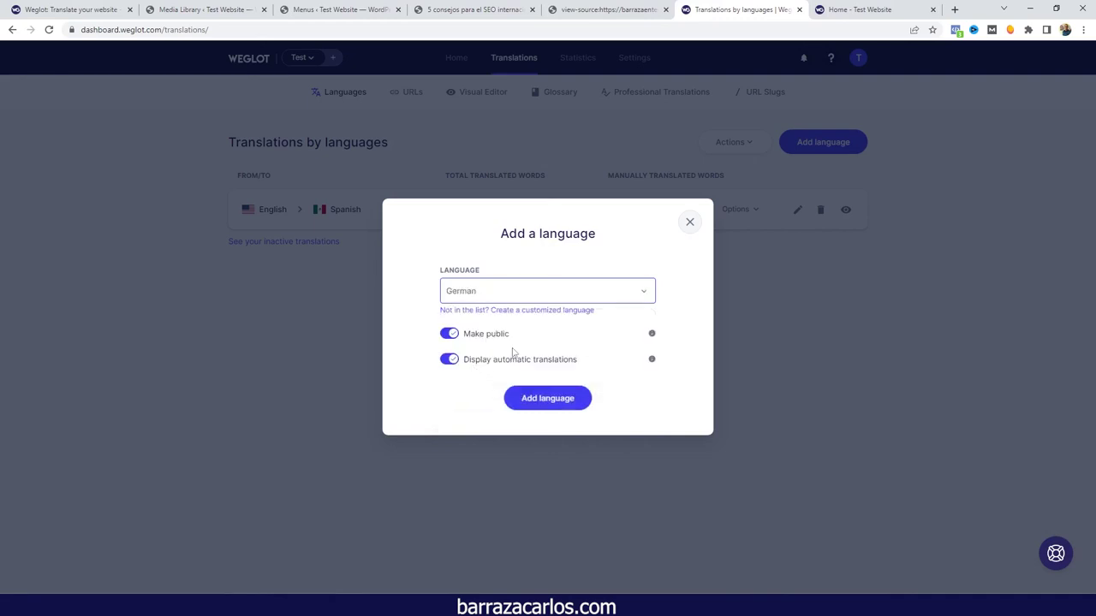
{"action": "left_click", "coordinate": [567, 403]}
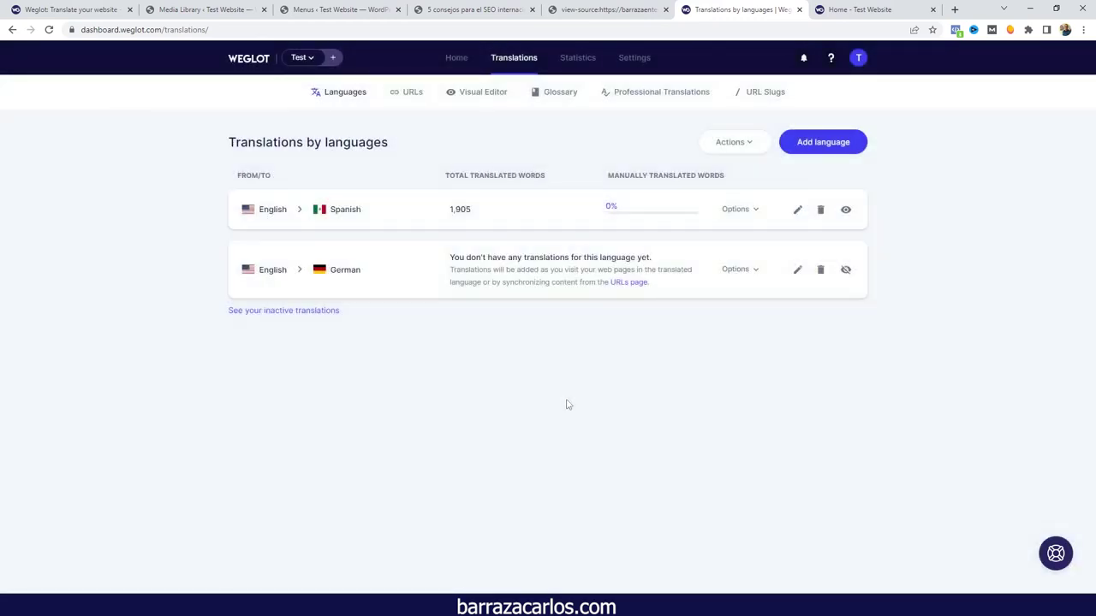
- Add French as another translation language of the project
{"action": "left_click", "coordinate": [816, 155]}
{"action": "left_click", "coordinate": [573, 288]}
{"action": "type", "text": "fren"}
{"action": "left_click", "coordinate": [516, 350]}
{"action": "left_click", "coordinate": [537, 398]}
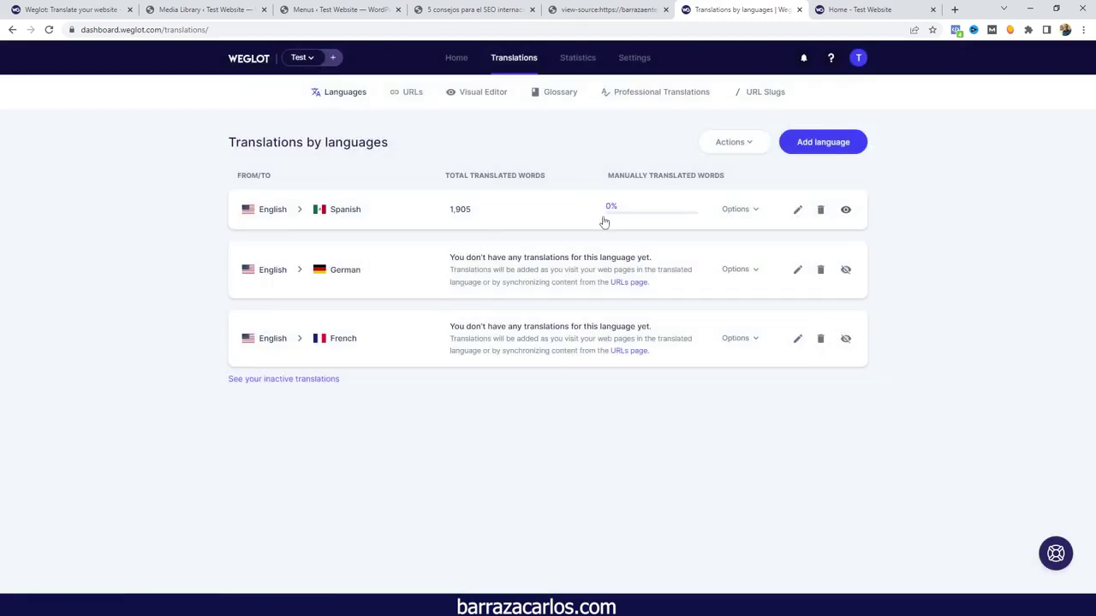
- Return to the test website's home page, switch it to Deutsch, and review the translated heading, paragraph and Blog menu
{"action": "left_click", "coordinate": [444, 8]}
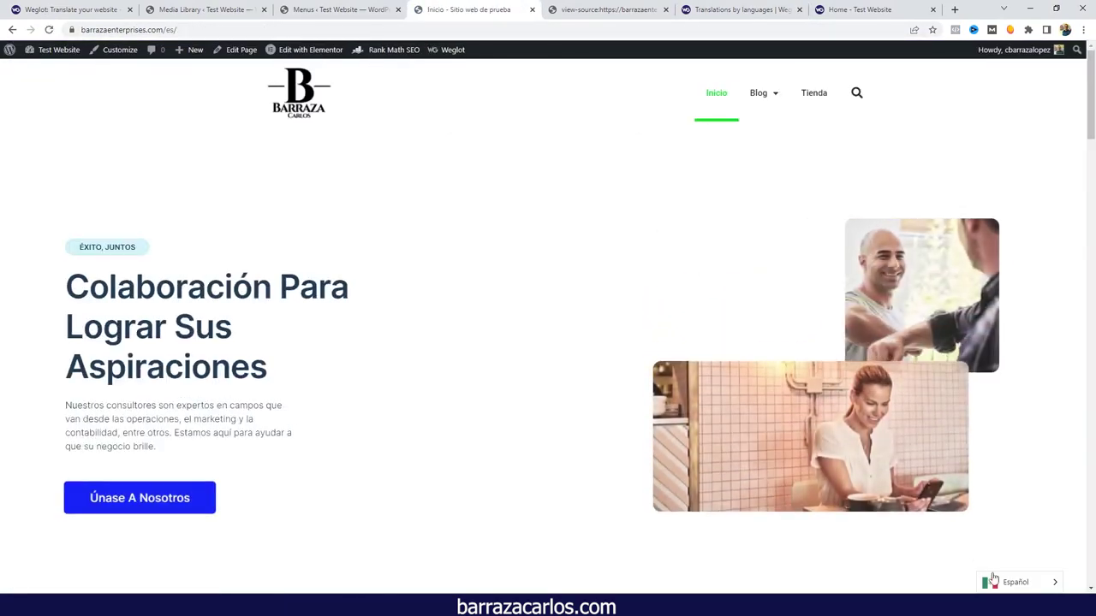
{"action": "left_click", "coordinate": [1013, 583]}
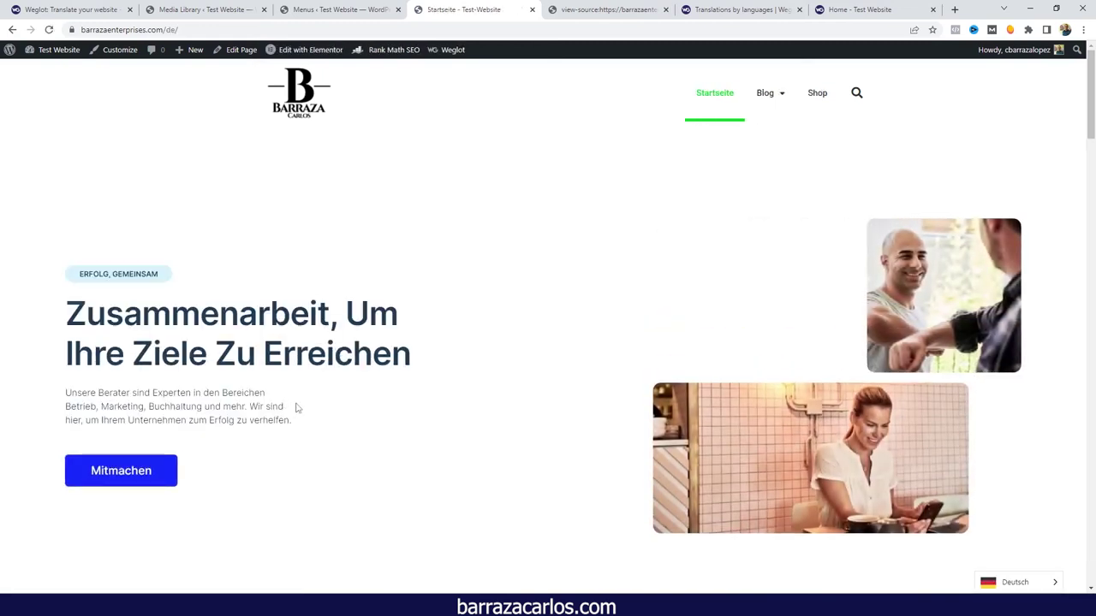
{"action": "left_click_drag", "start_coordinate": [291, 419], "coordinate": [62, 313]}
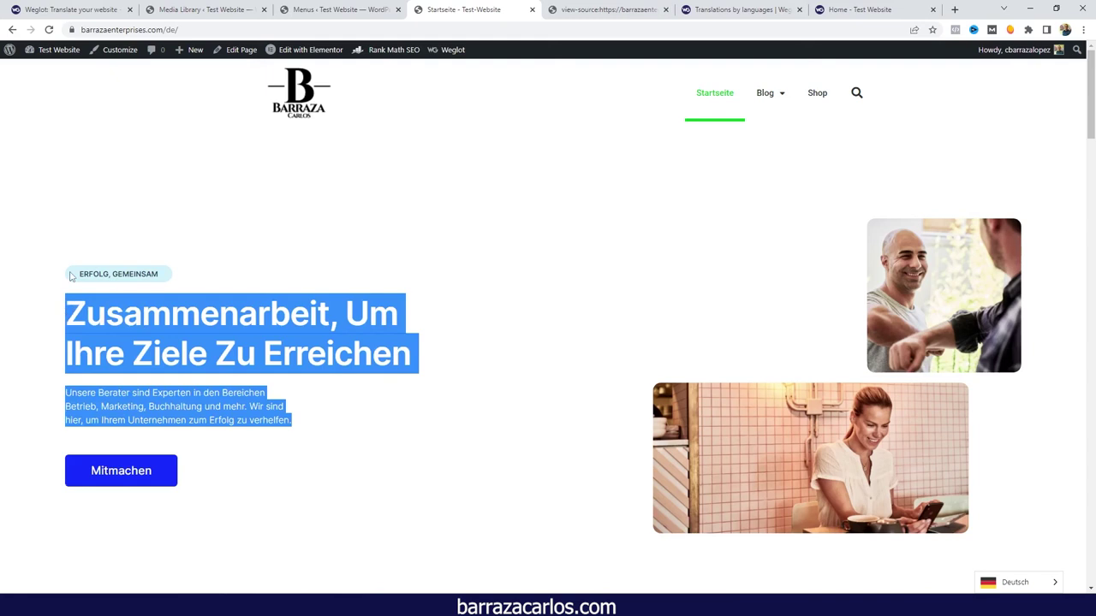
{"action": "left_click", "coordinate": [427, 385]}
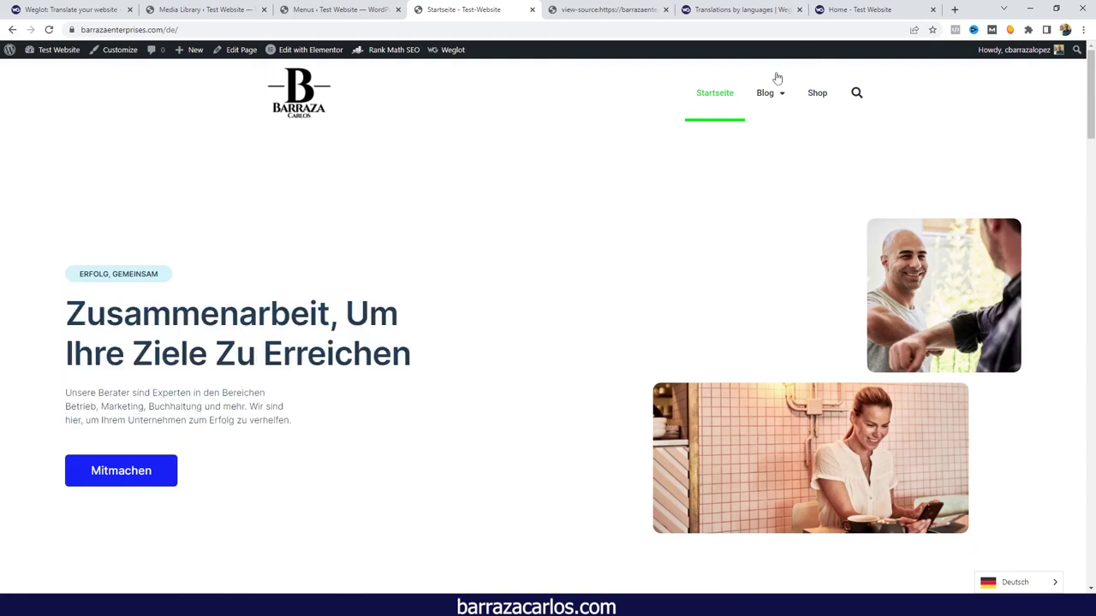
{"action": "mouse_move", "coordinate": [768, 96]}
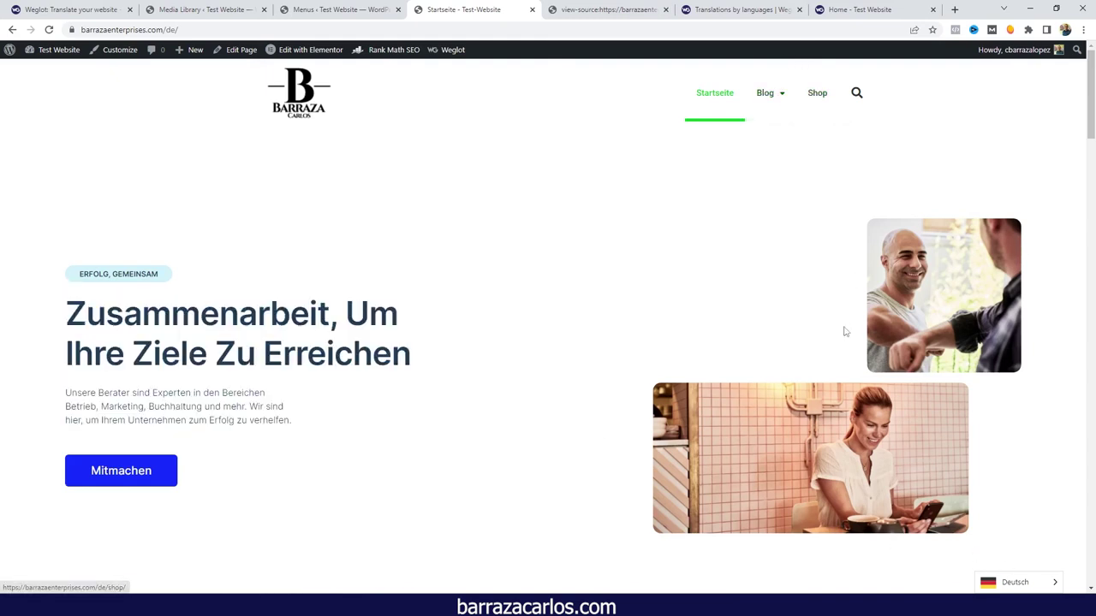
- Switch the home page to Français and review its translated heading, paragraph and Blog submenu
{"action": "mouse_move", "coordinate": [1004, 581]}
{"action": "left_click", "coordinate": [1011, 562]}
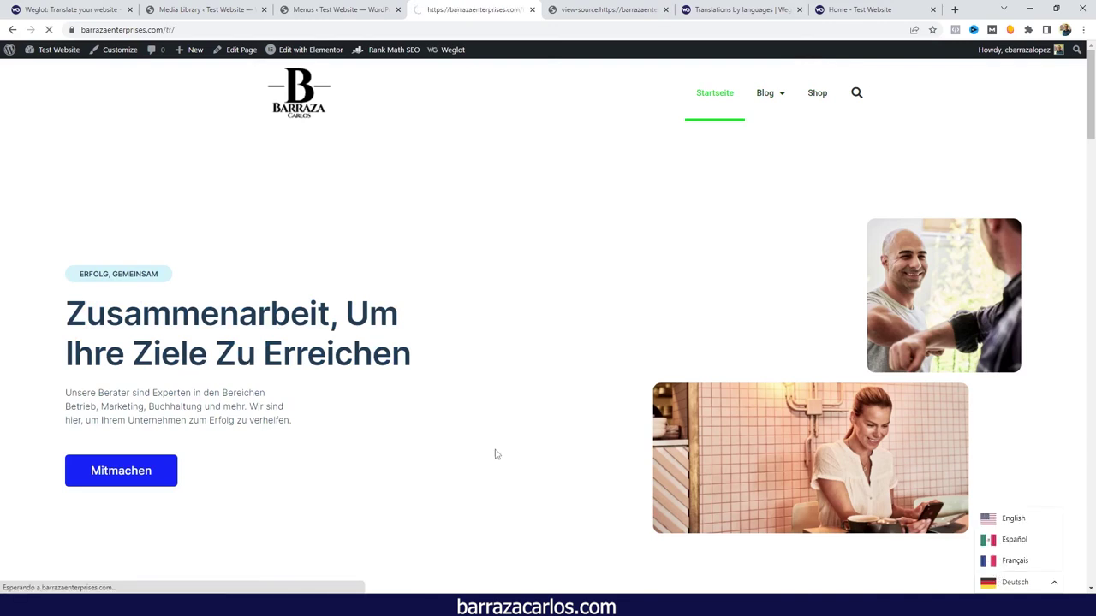
{"action": "left_click_drag", "start_coordinate": [238, 451], "coordinate": [117, 236]}
{"action": "mouse_move", "coordinate": [757, 114]}
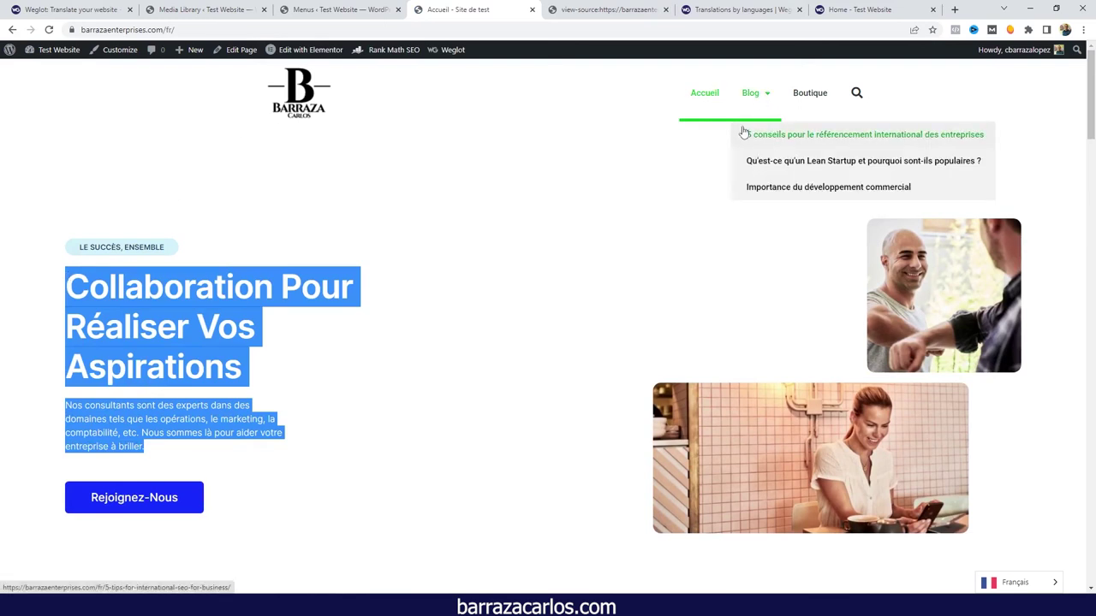
- Return to the Weglot dashboard's home page and check the current word usage under the plan usage
{"action": "left_click", "coordinate": [746, 8]}
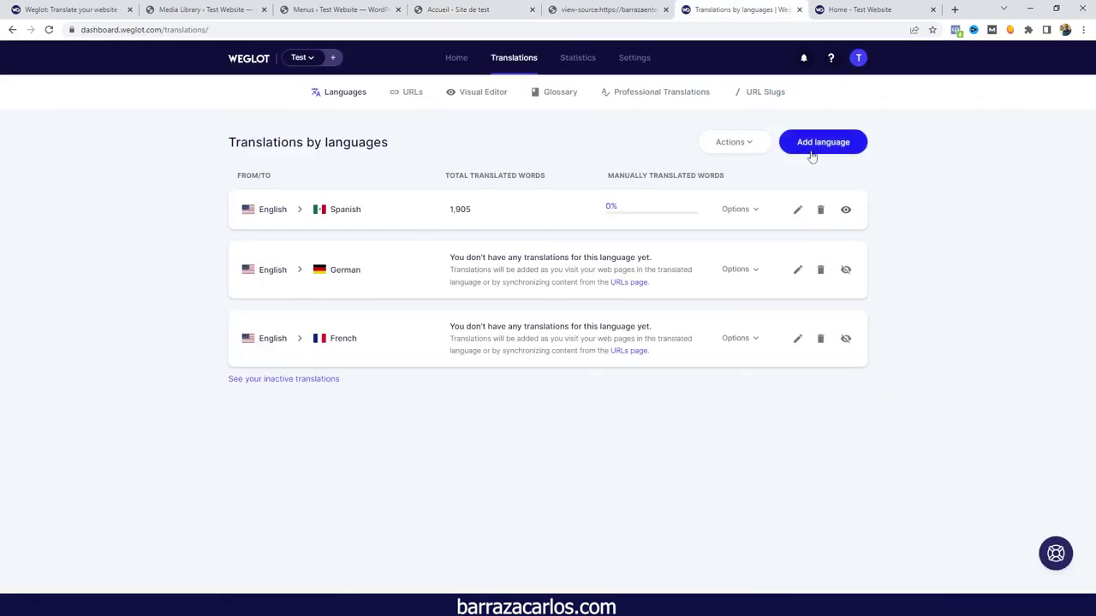
{"action": "left_click", "coordinate": [466, 68]}
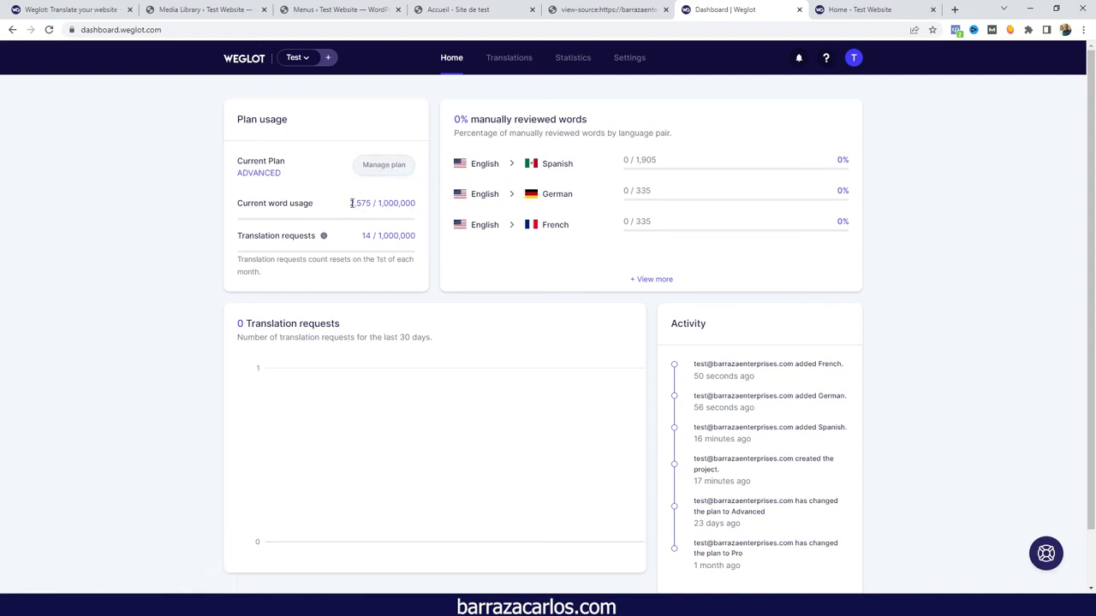
{"action": "left_click_drag", "start_coordinate": [361, 203], "coordinate": [376, 204]}
- On the French test website, open the blog post "5 conseils pour le référencement international des entreprises" and skim its translation
{"action": "left_click", "coordinate": [456, 8]}
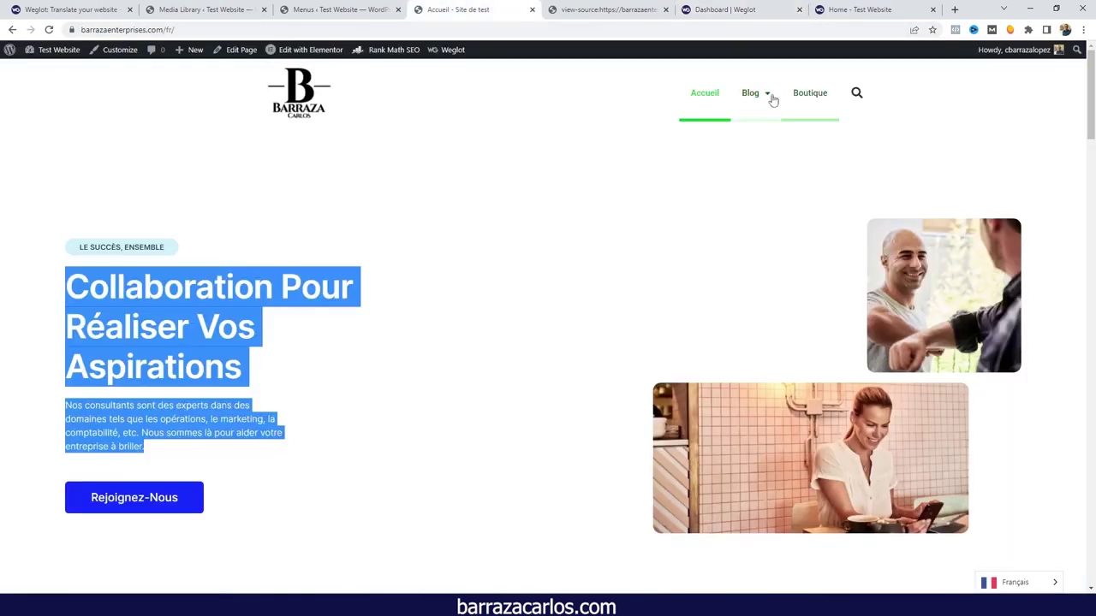
{"action": "mouse_move", "coordinate": [767, 99]}
{"action": "left_click", "coordinate": [768, 135]}
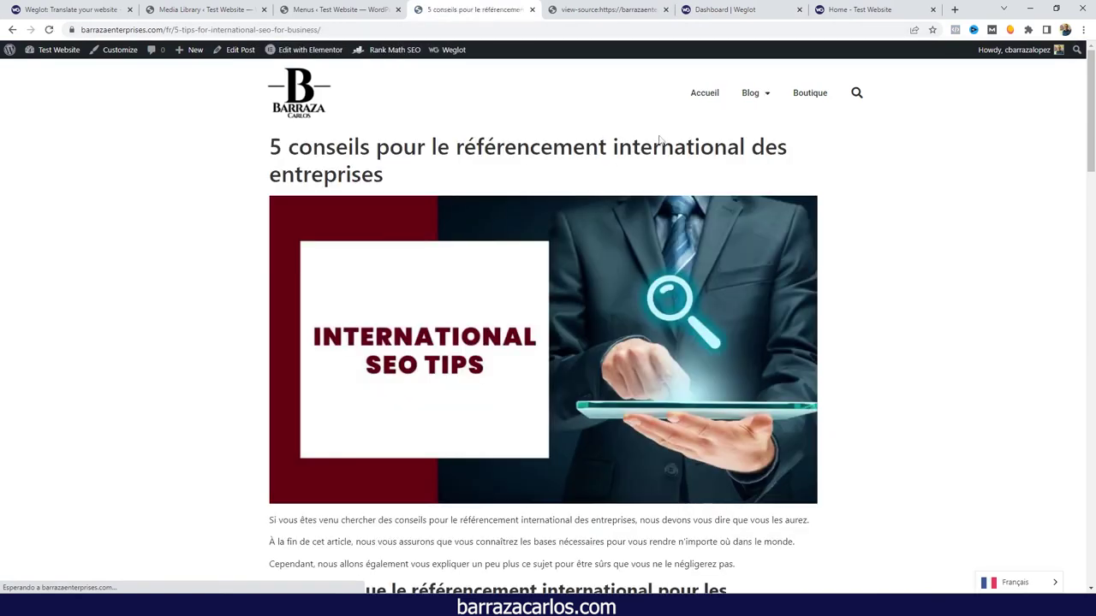
{"action": "scroll", "coordinate": [696, 197], "scroll_direction": "down", "scroll_amount": 3}
{"action": "scroll", "coordinate": [696, 197], "scroll_direction": "down", "scroll_amount": 3}
{"action": "scroll", "coordinate": [697, 197], "scroll_direction": "up", "scroll_amount": 5}
- View the French versions of the Lean Startup post and the "Importance du développement commercial" post from the Blog submenu
{"action": "mouse_move", "coordinate": [752, 94]}
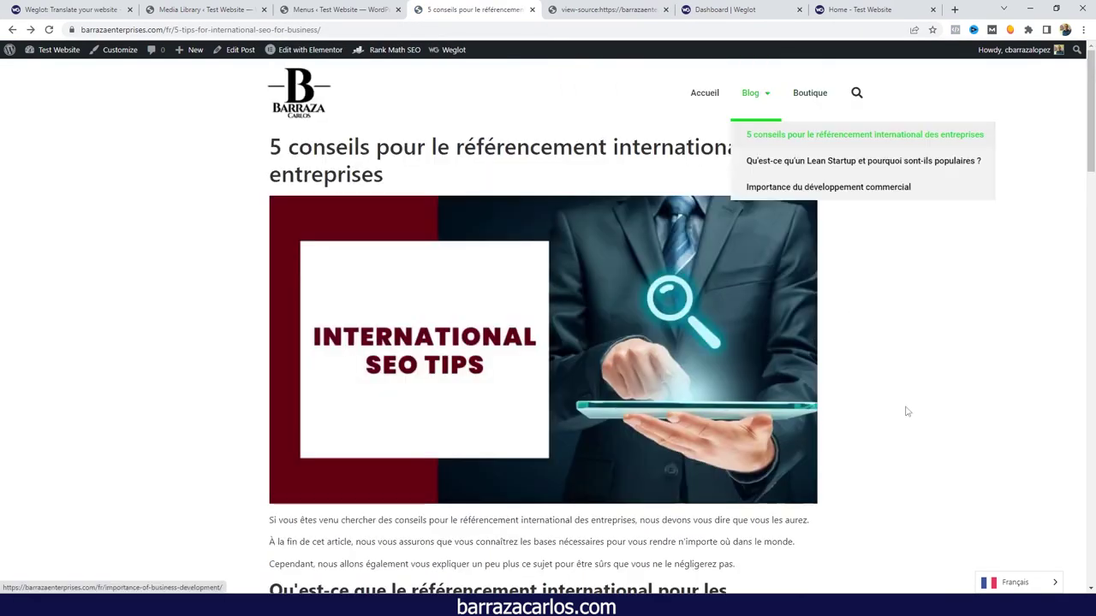
{"action": "left_click", "coordinate": [819, 165]}
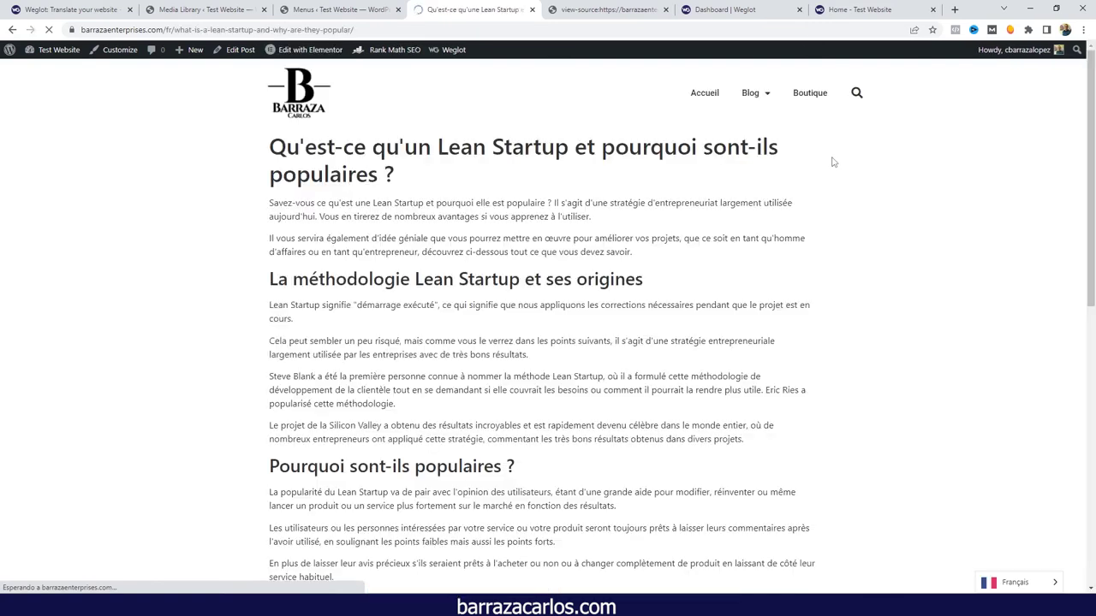
{"action": "mouse_move", "coordinate": [766, 97]}
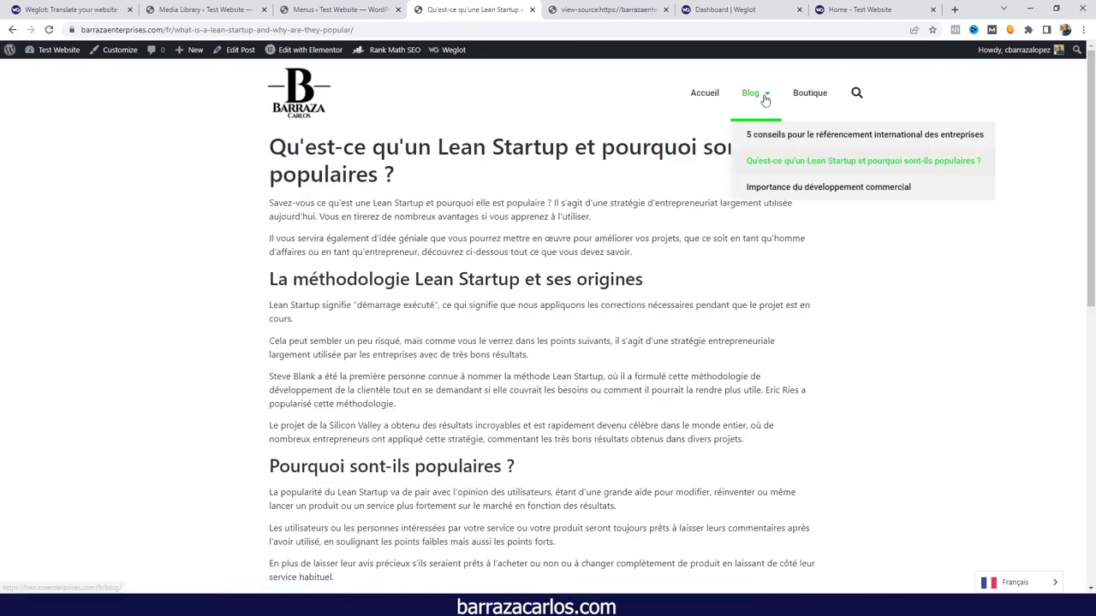
{"action": "left_click", "coordinate": [760, 185]}
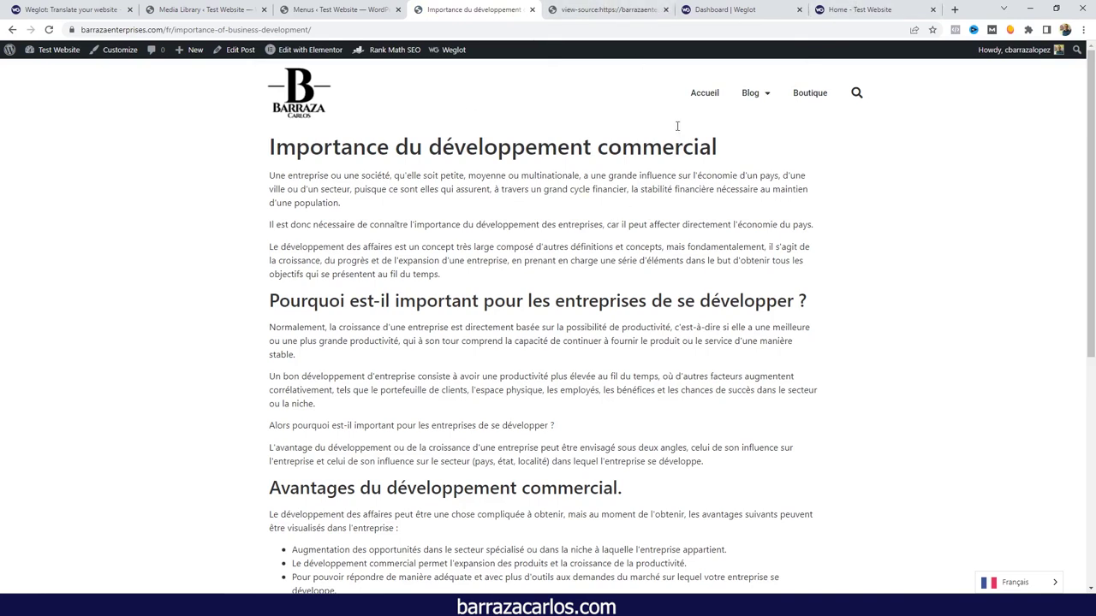
- Reload the Weglot dashboard and check the updated word count for the English to French pair
{"action": "left_click", "coordinate": [753, 9]}
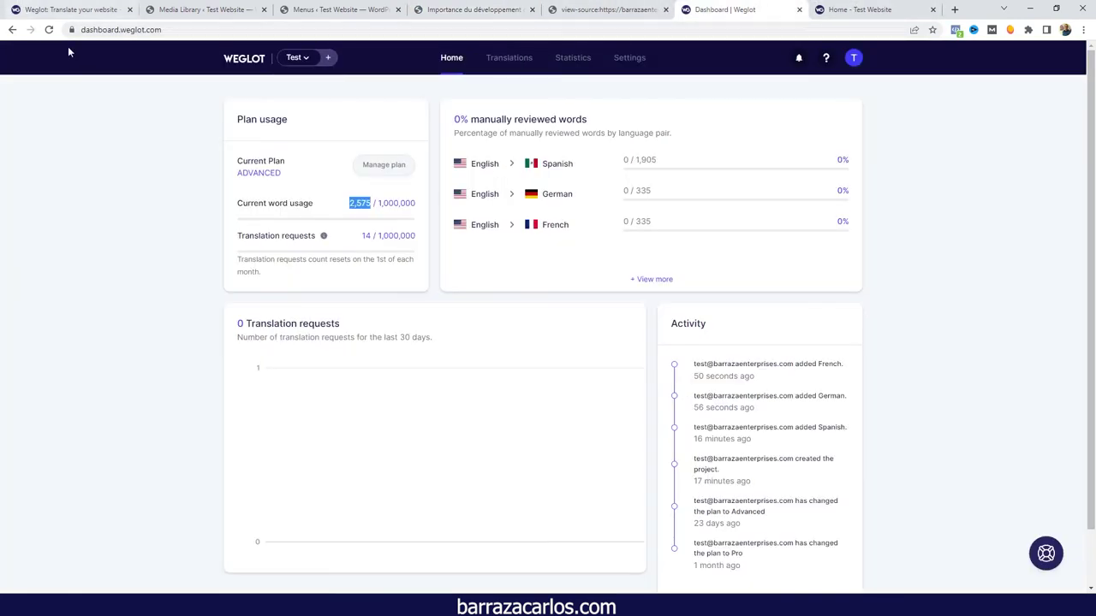
{"action": "left_click", "coordinate": [49, 30]}
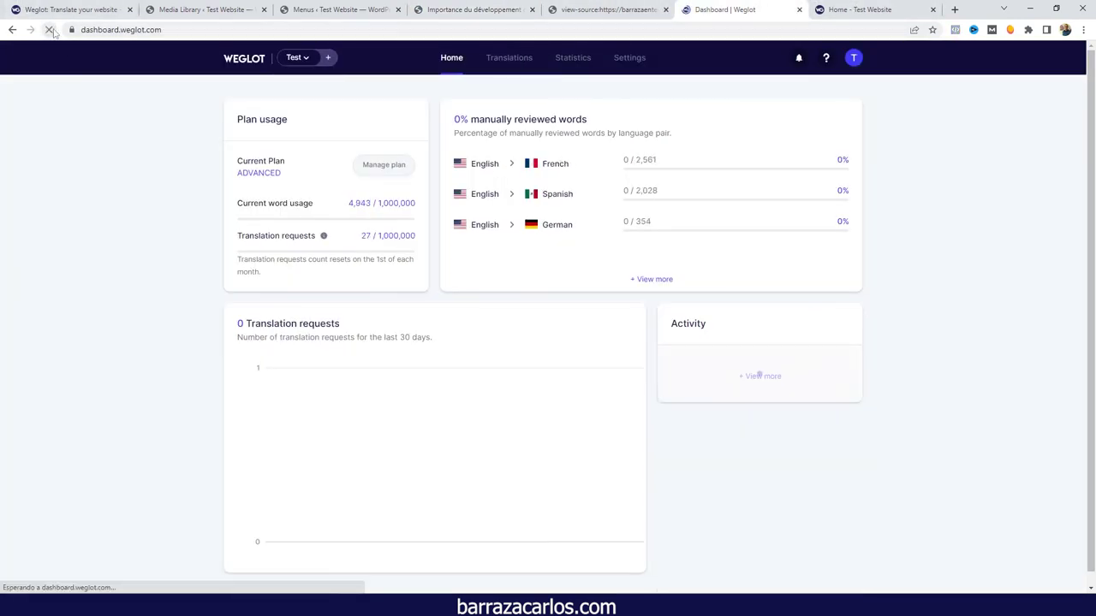
{"action": "left_click_drag", "start_coordinate": [662, 163], "coordinate": [638, 157]}
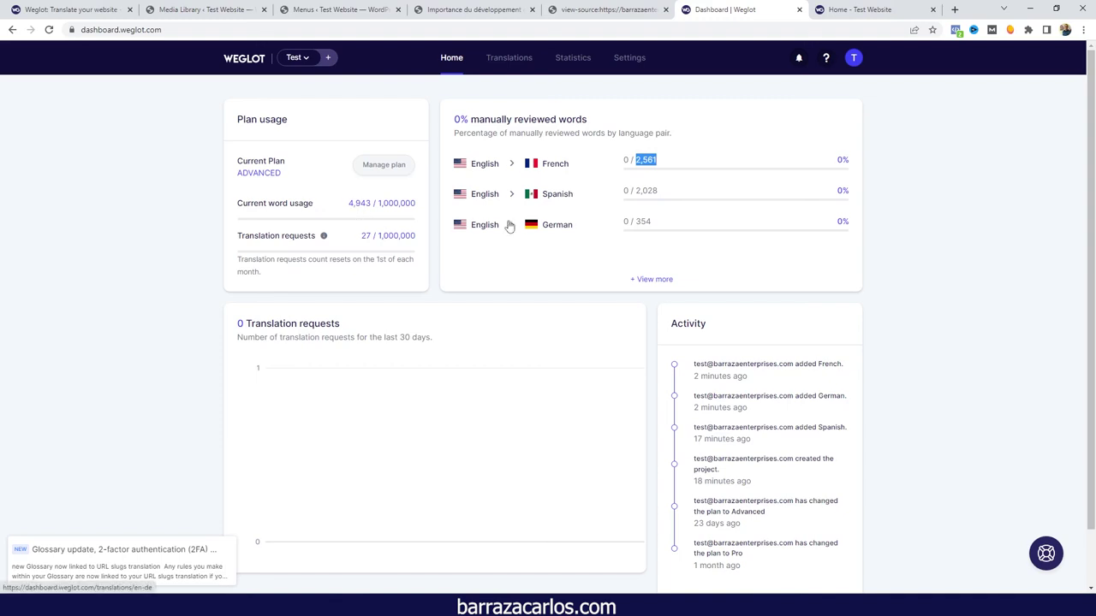
- Switch to the Weglot marketing website's home page
{"action": "left_click", "coordinate": [69, 10]}
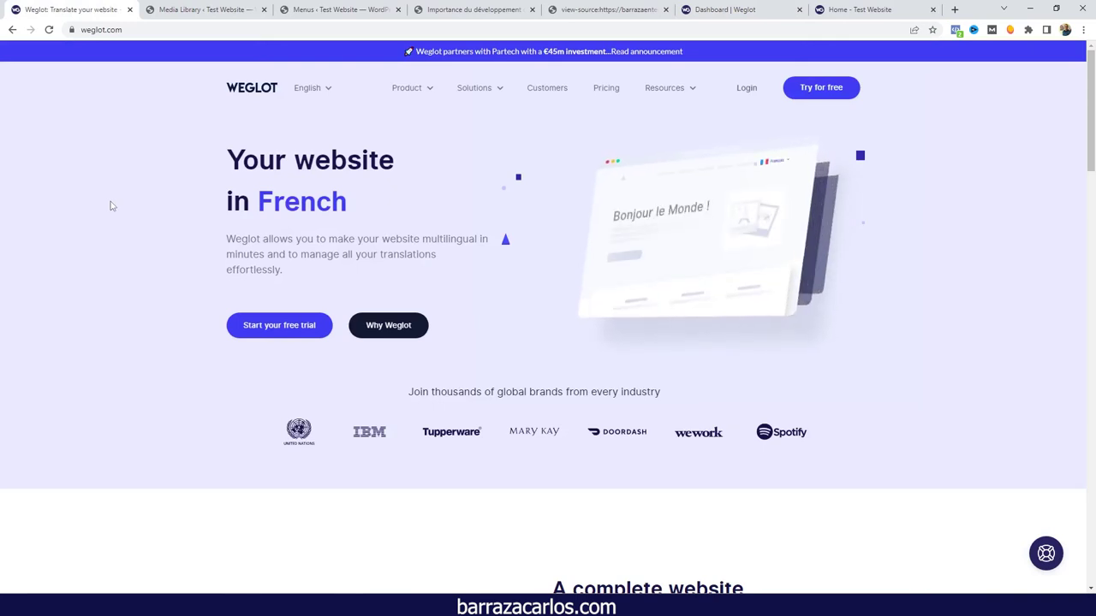